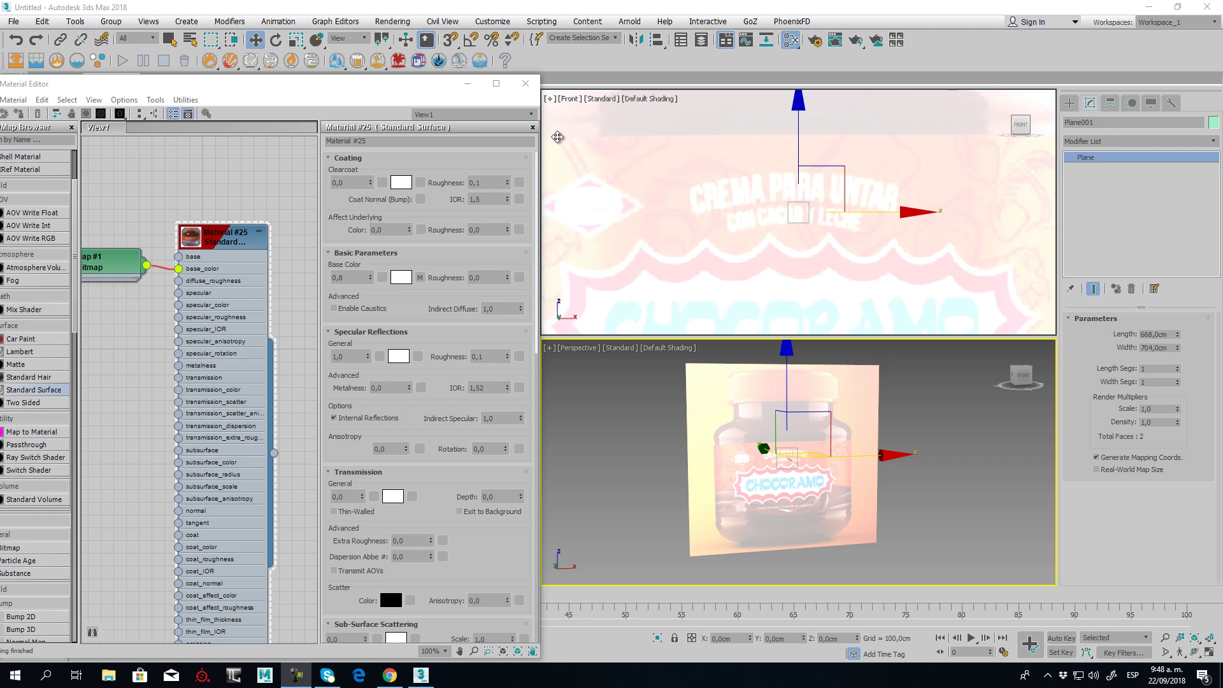
Reset the plane material's Specular Reflections weight to 0 and close the Slate Material Editor
scroll(736, 221, "down", 6)
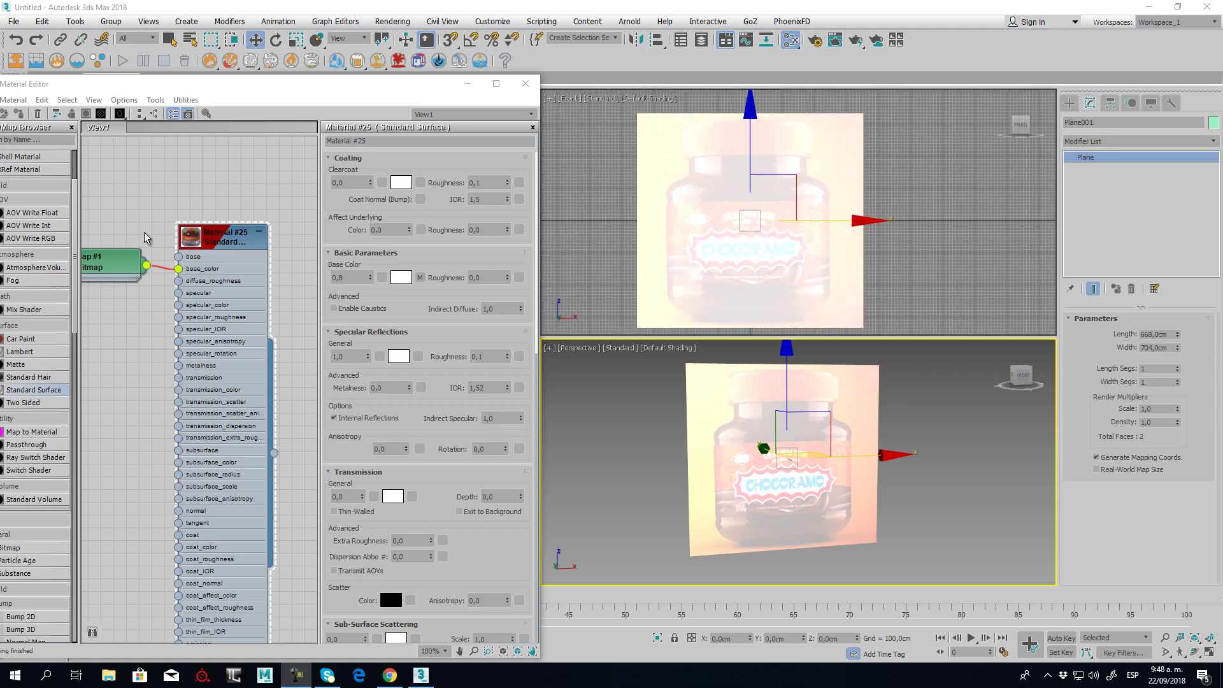
middle_click_drag(110, 268, 144, 263)
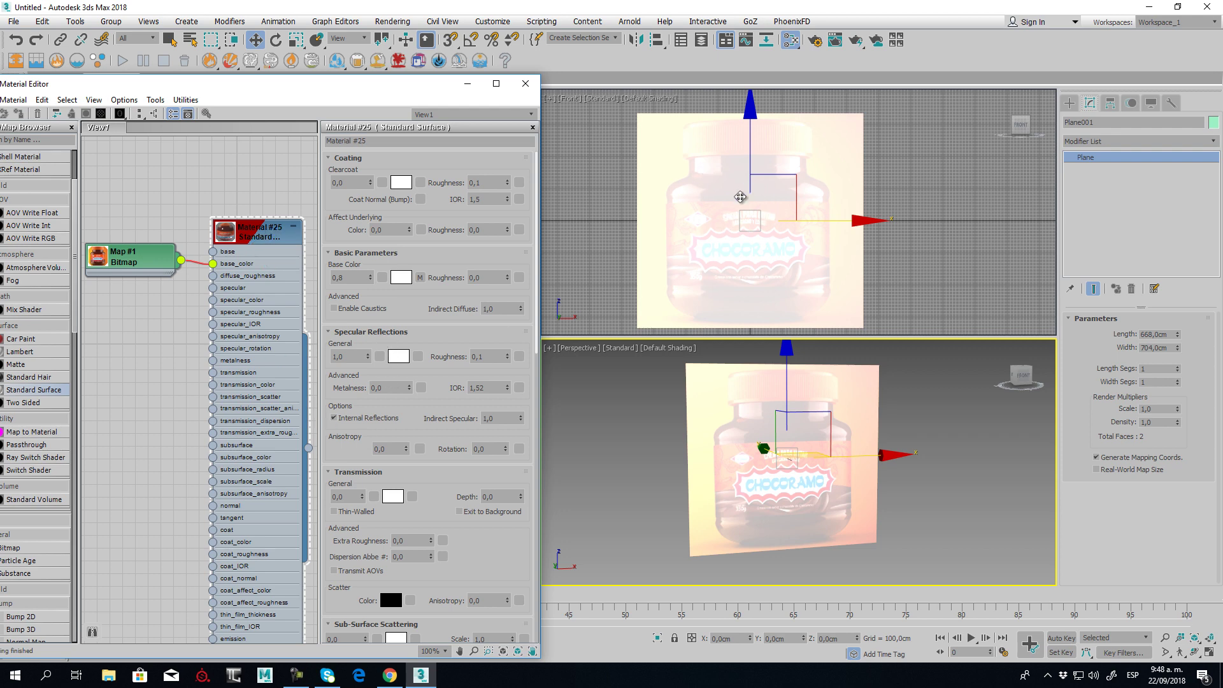
mouse_move(782, 482)
middle_mouse_down("alt")
mouse_move(804, 497)
mouse_move(761, 470)
middle_mouse_up("alt")
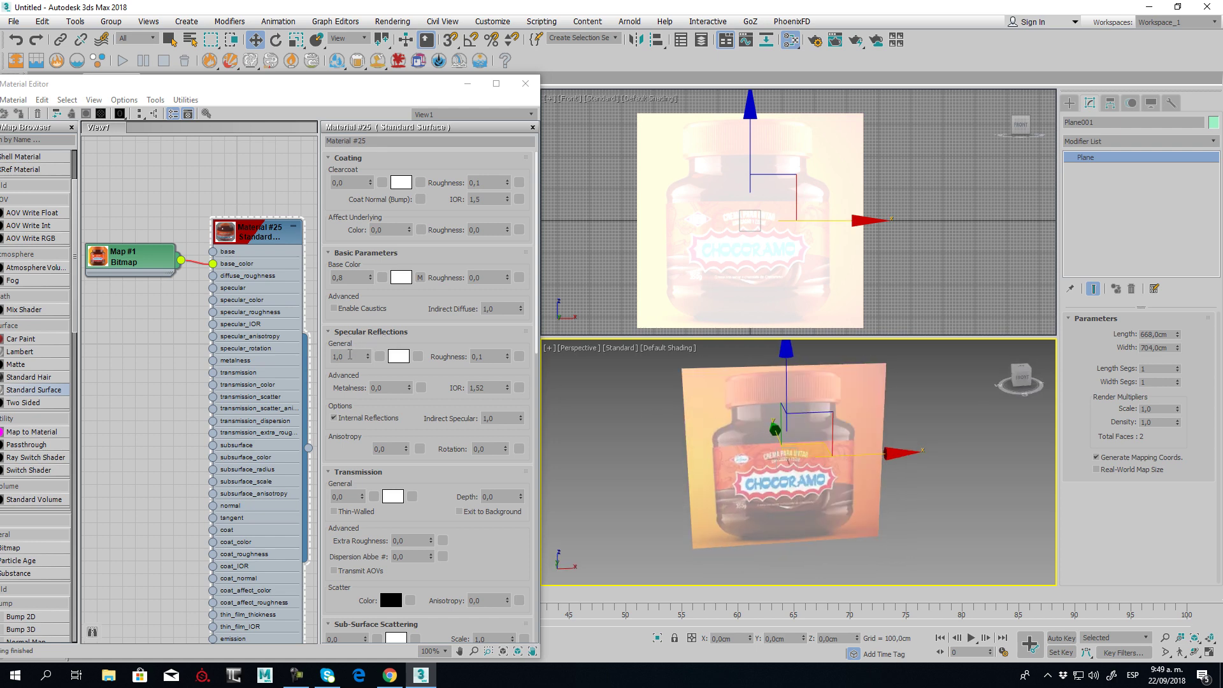
left_click(349, 354)
right_click(367, 359)
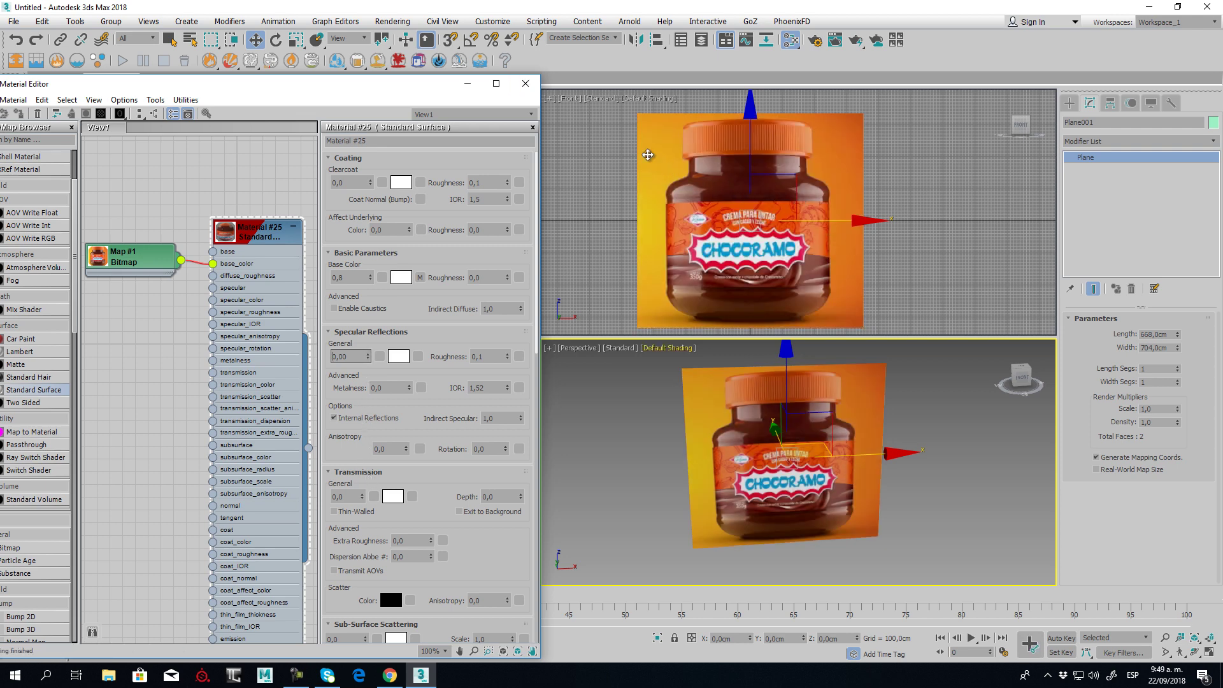
left_click(525, 85)
Frame the jar in the front view and maximize the Front viewport
middle_click_drag(796, 282, 820, 274)
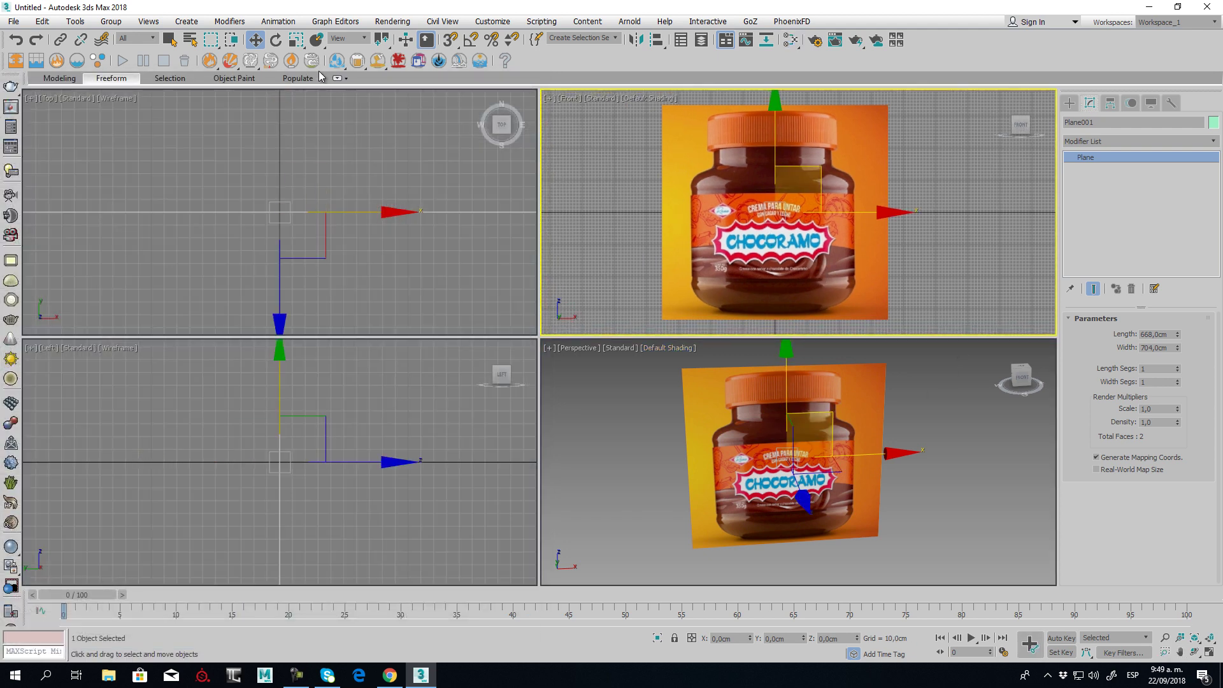
right_click(254, 40)
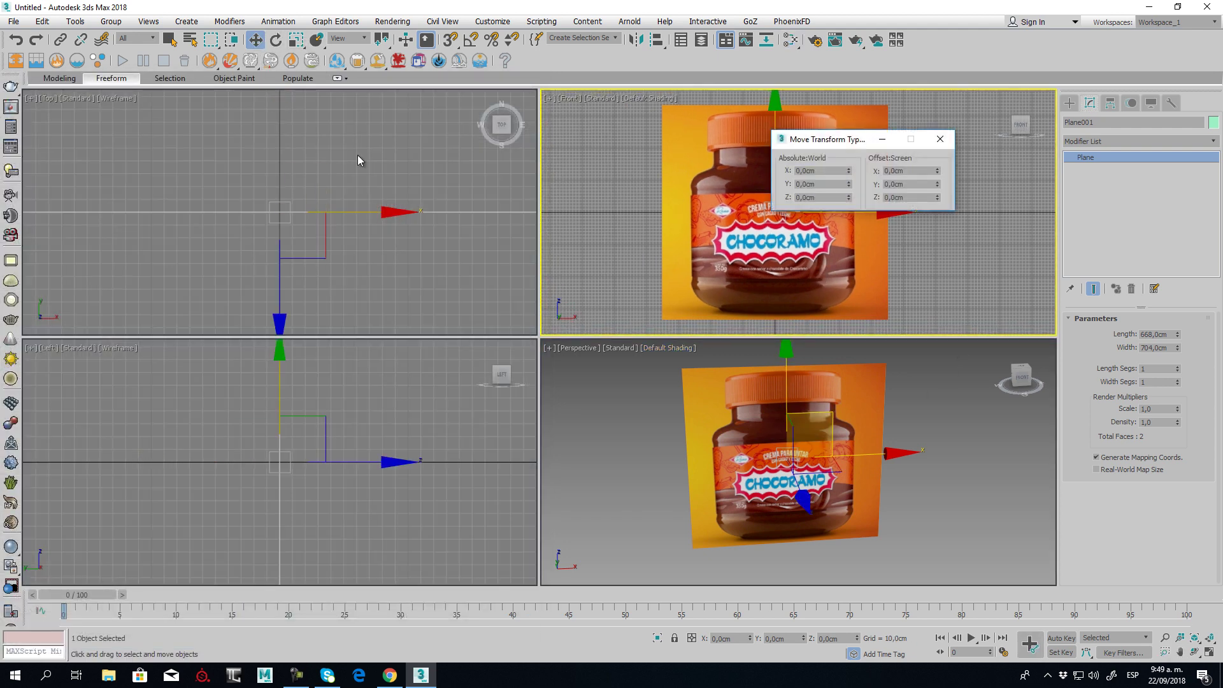
left_click(939, 139)
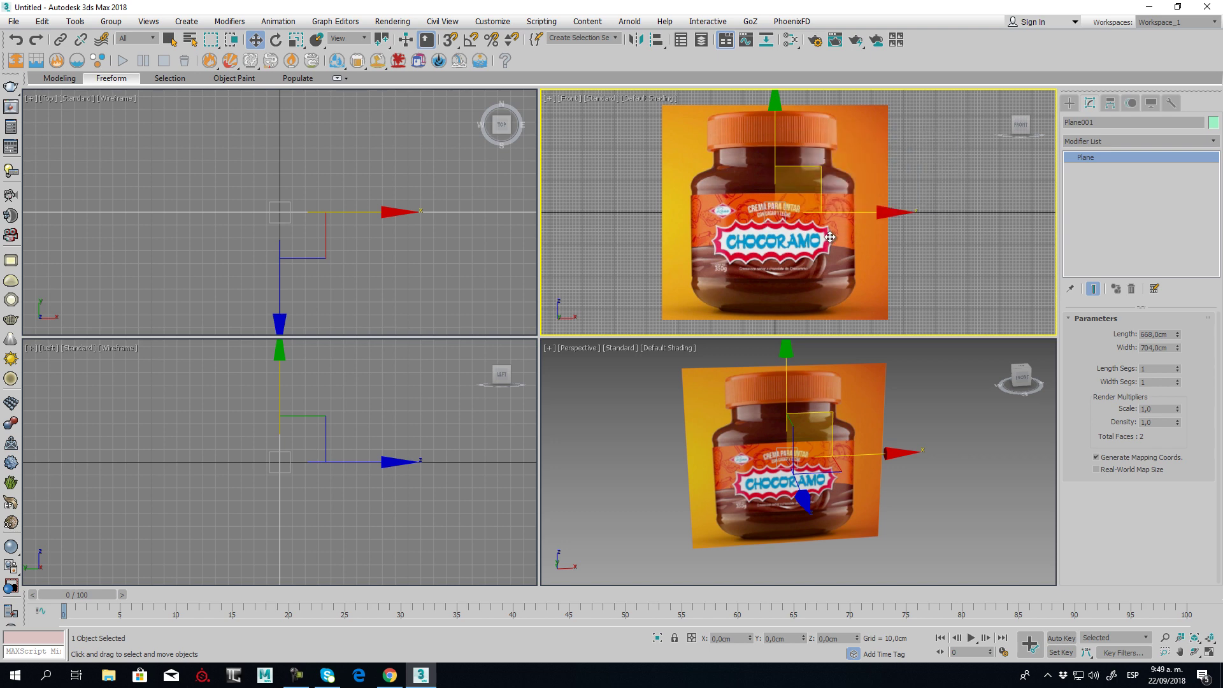
left_click(1208, 651)
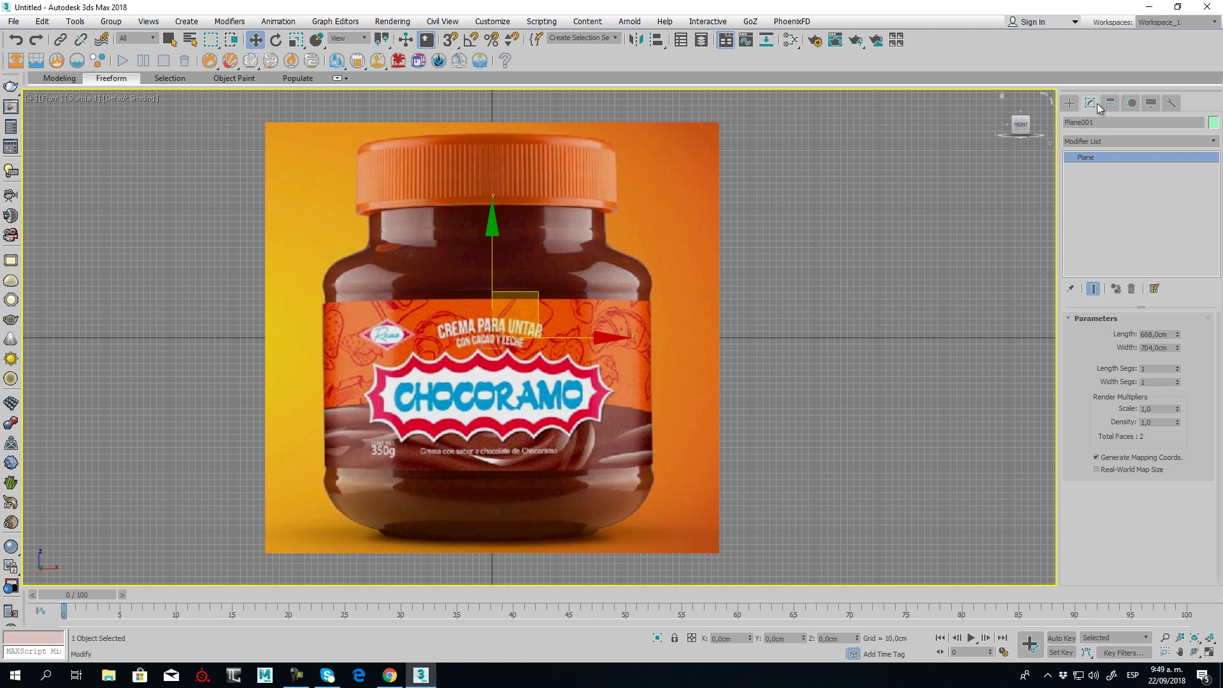
Start a Line and trace the jar's left outline from the lid top around the shoulder
left_click(1070, 103)
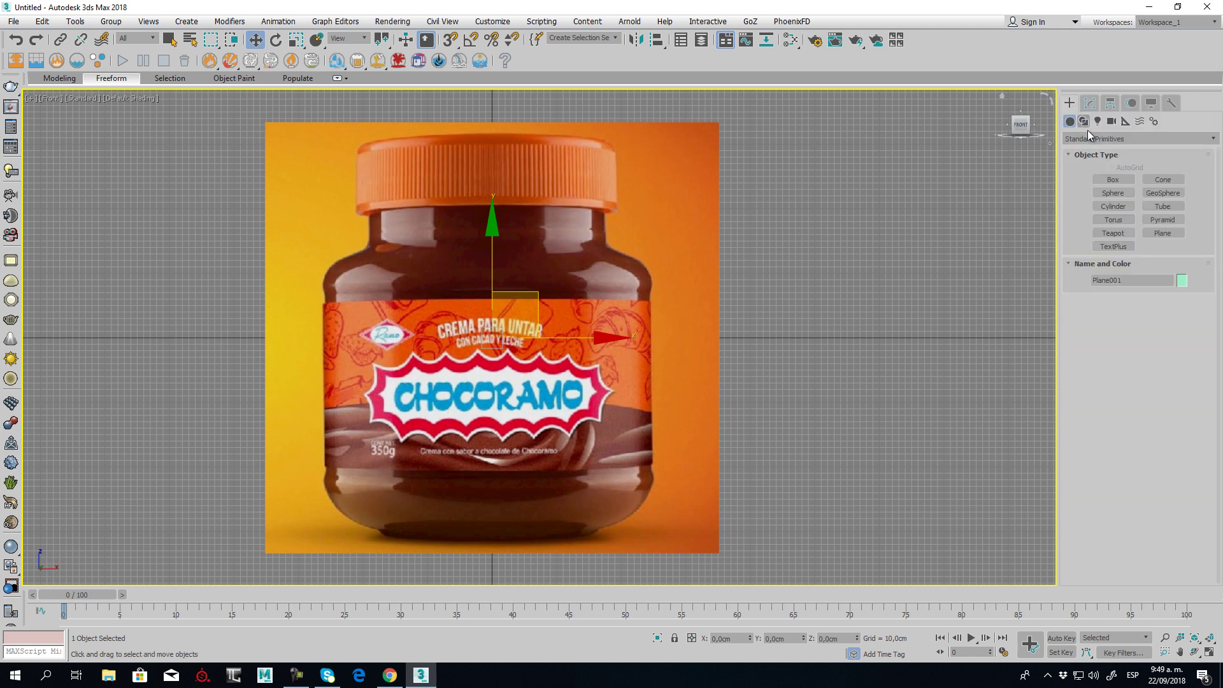
left_click(1083, 121)
left_click(1117, 190)
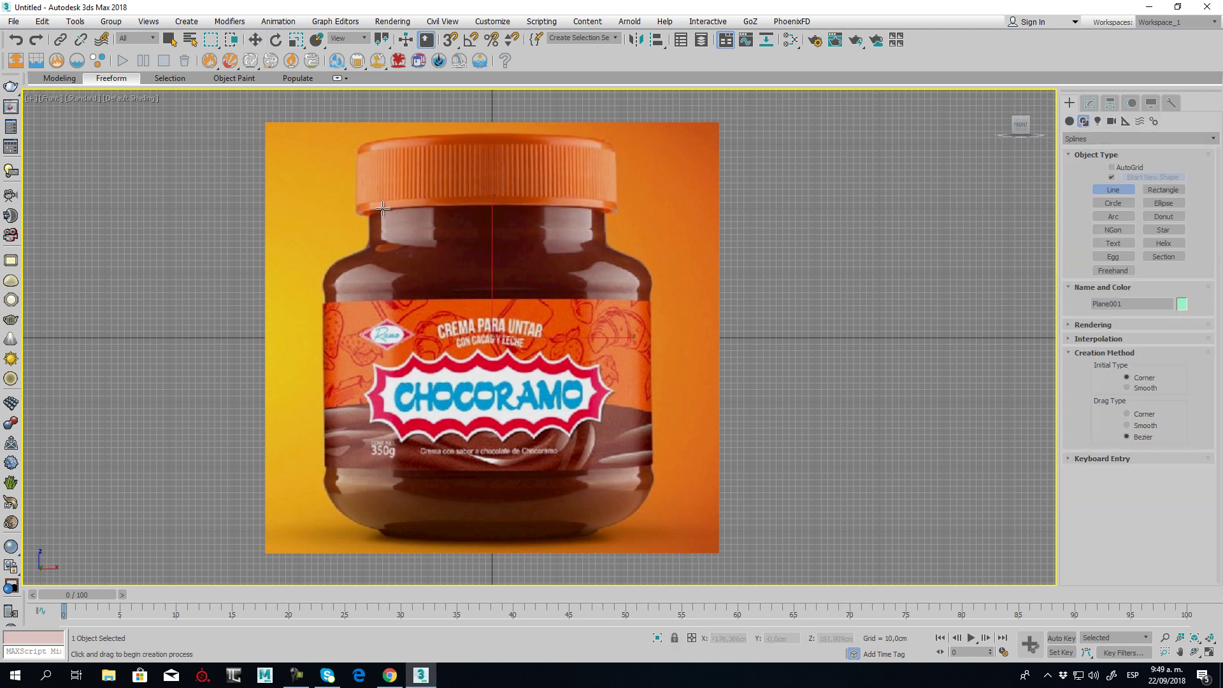
left_click(371, 158)
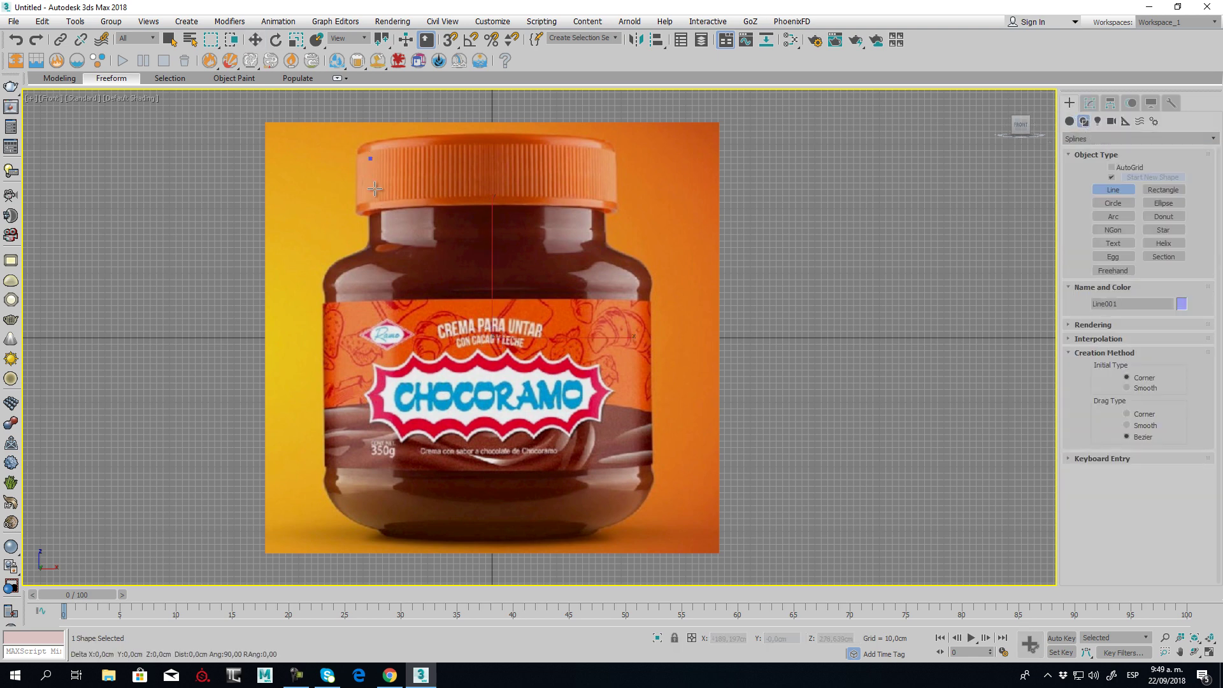
left_click(370, 242)
left_click(364, 250)
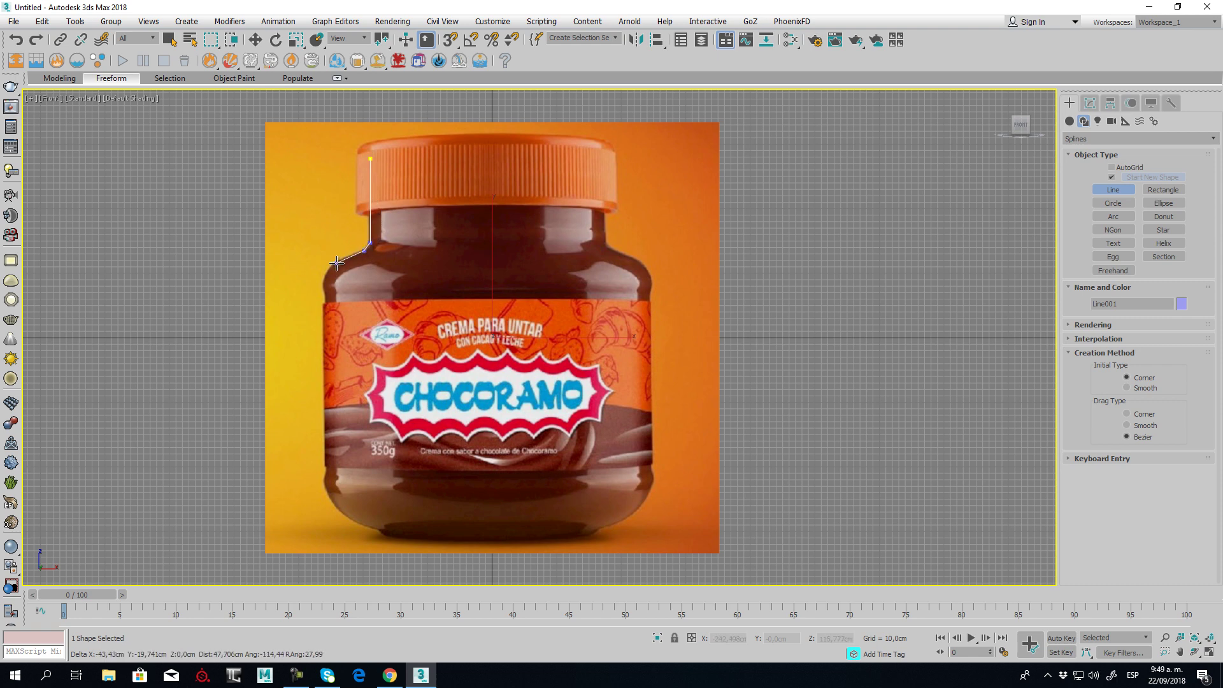
left_click(334, 263)
left_click(320, 286)
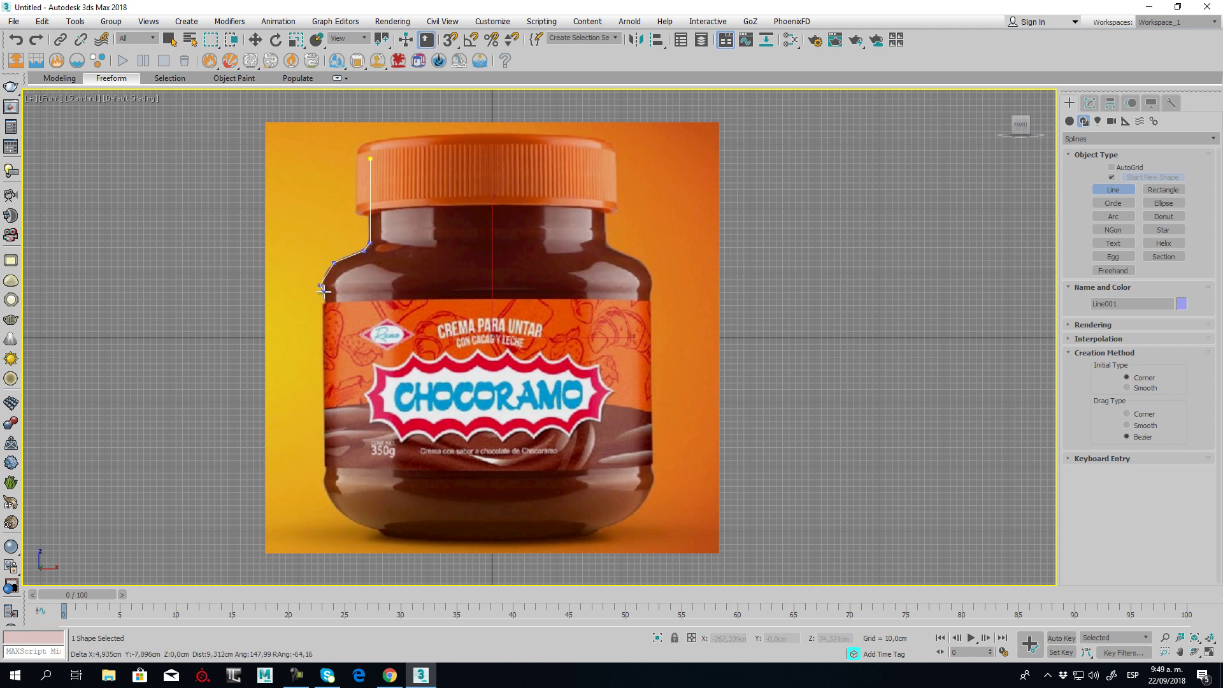
left_click(325, 293)
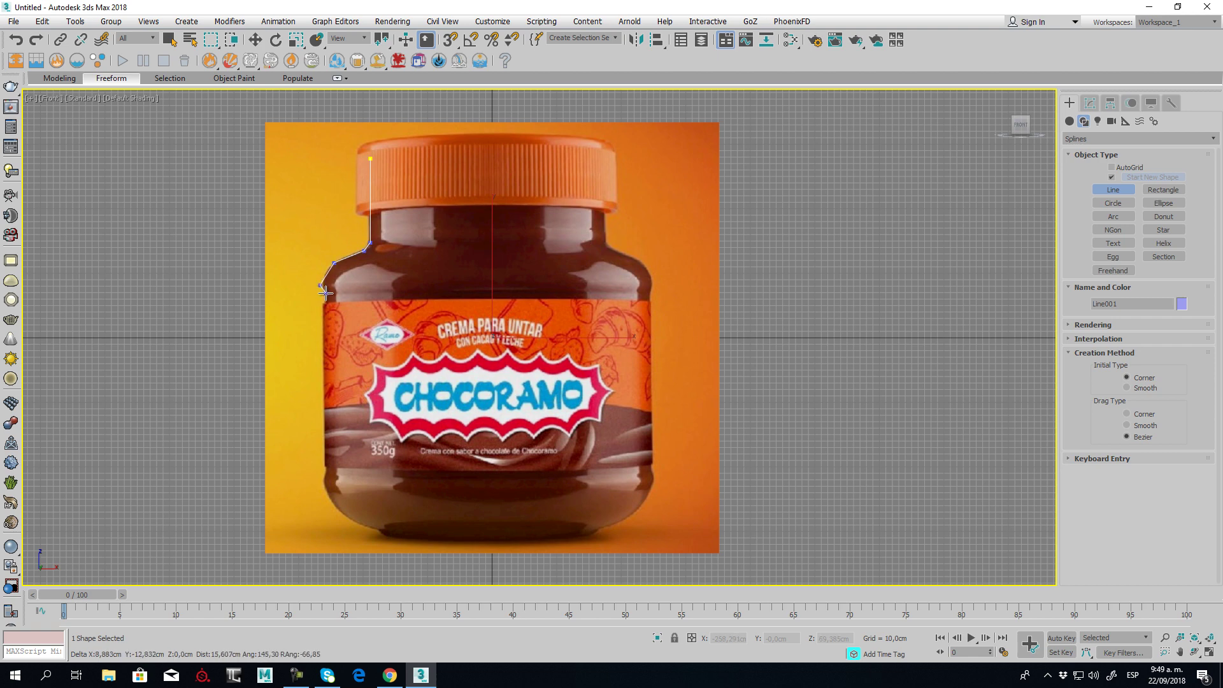
Continue the line down the jar's side and around the rounded bottom to the base centre
left_click(325, 475)
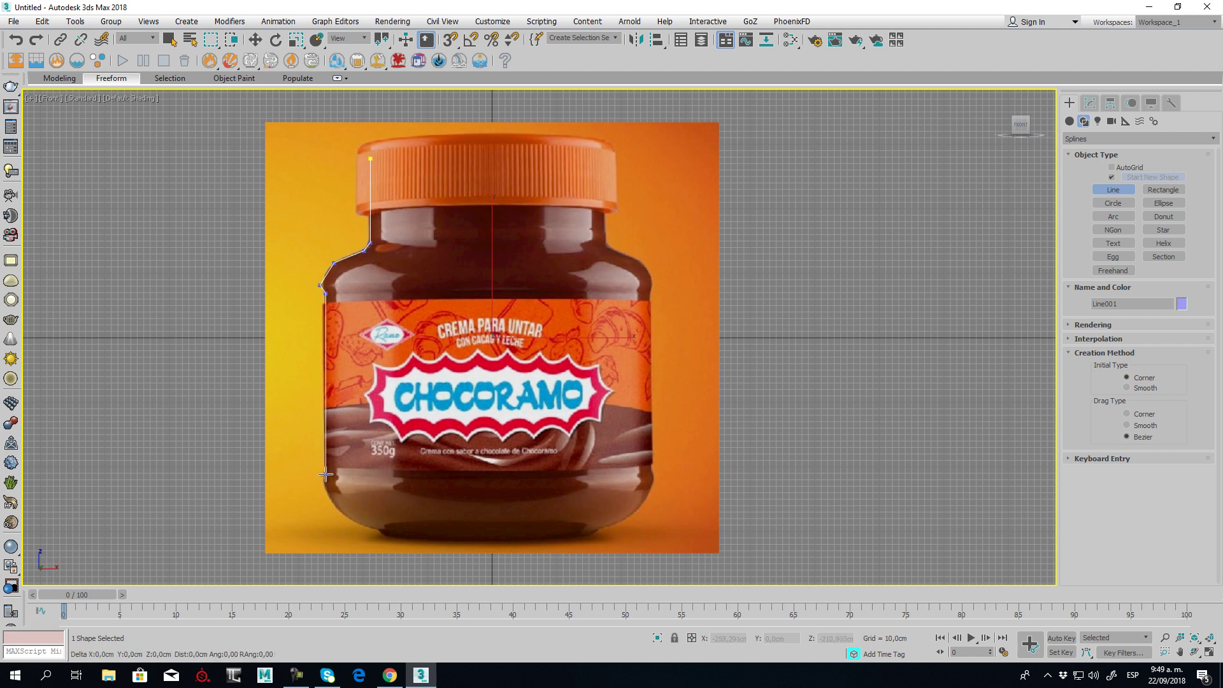
left_click(323, 483)
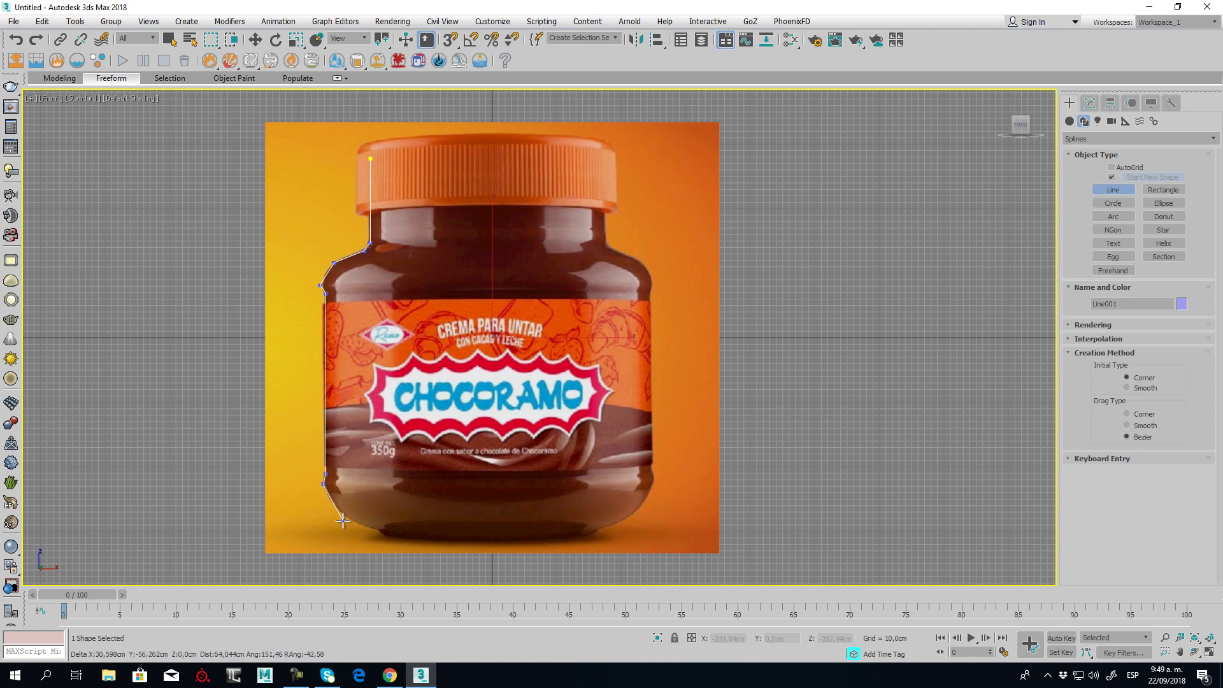
left_click(341, 512)
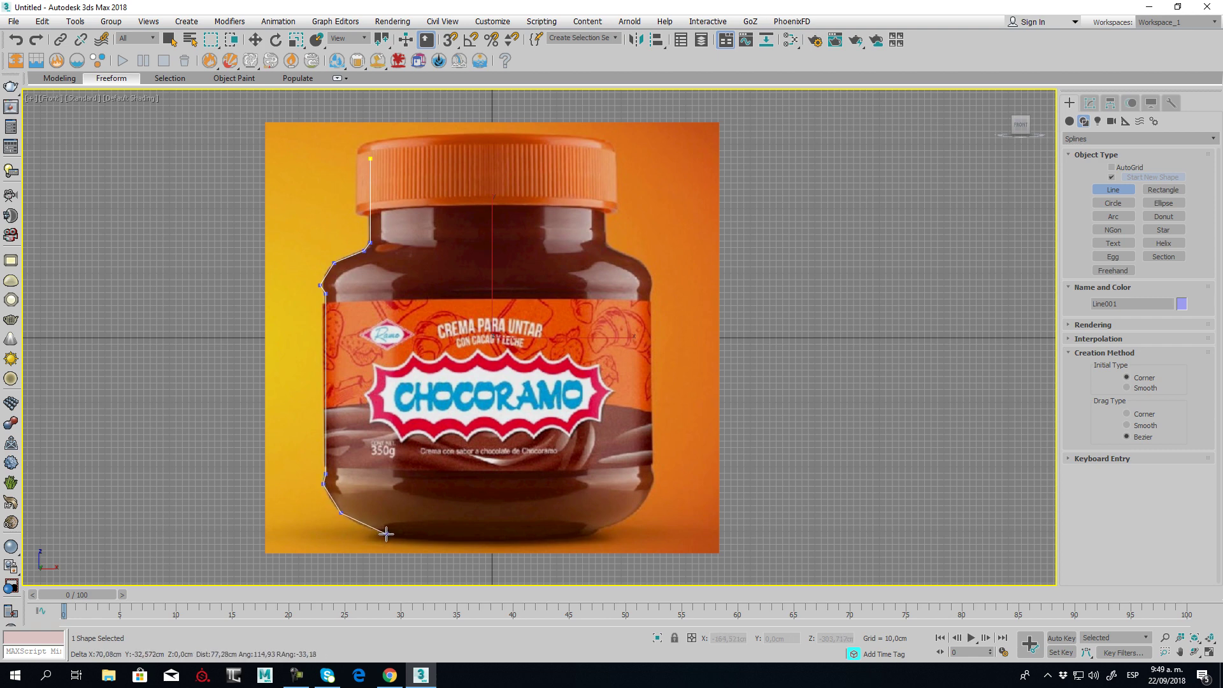
left_click(397, 537)
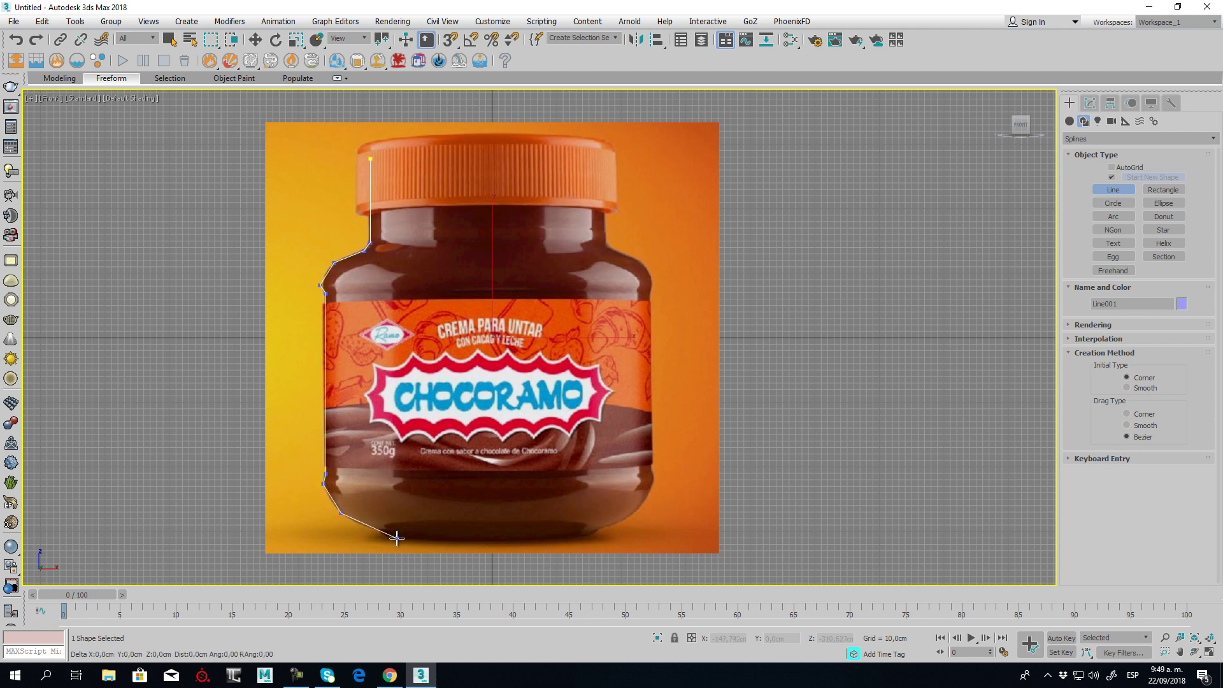
left_click(492, 541)
right_click(493, 543)
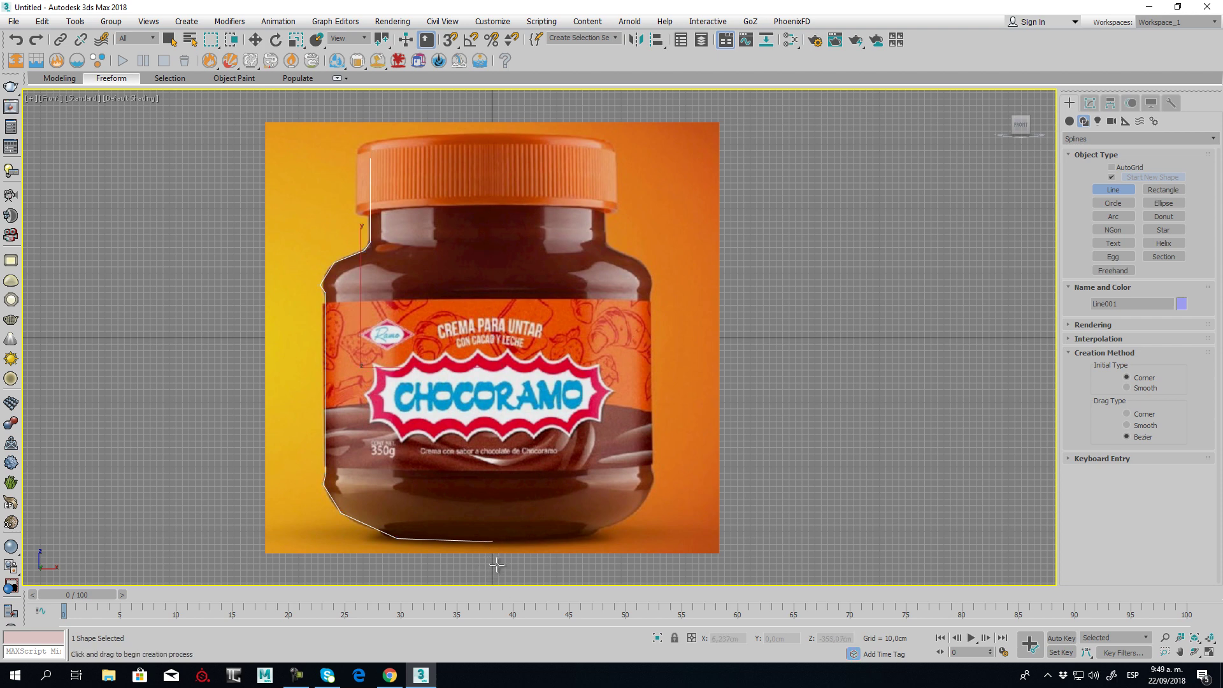
left_click(254, 40)
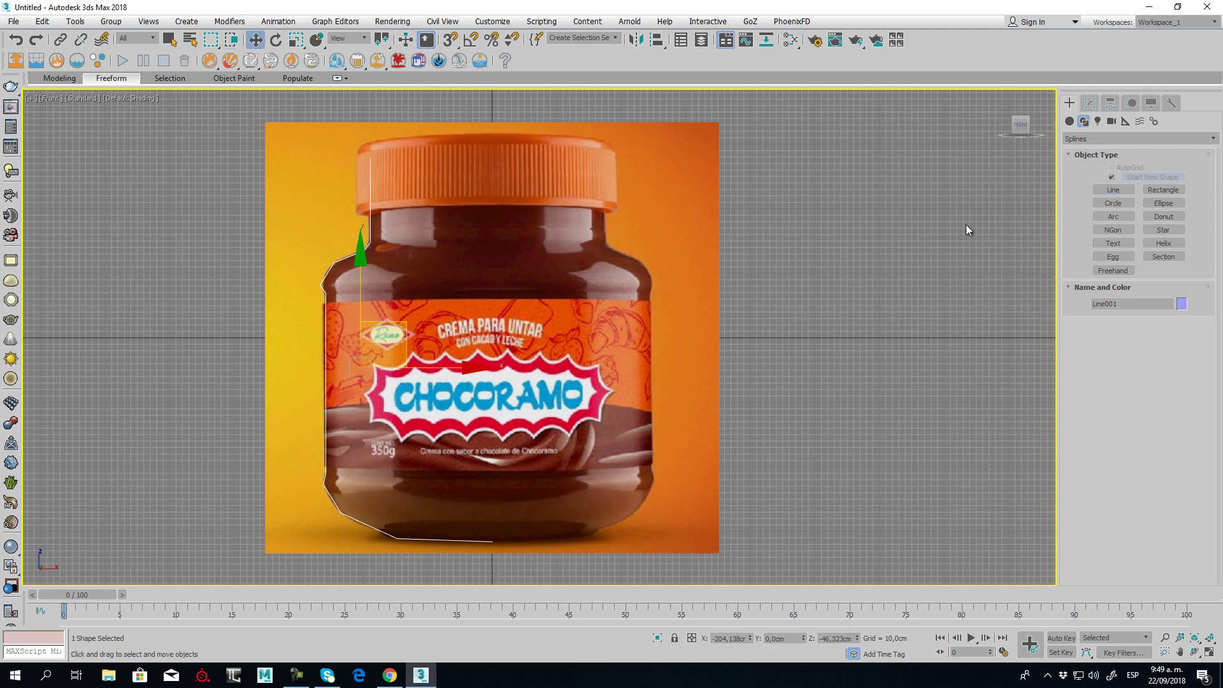
At Line001's Vertex level, nudge the base-centre vertex slightly upward
left_click(1090, 102)
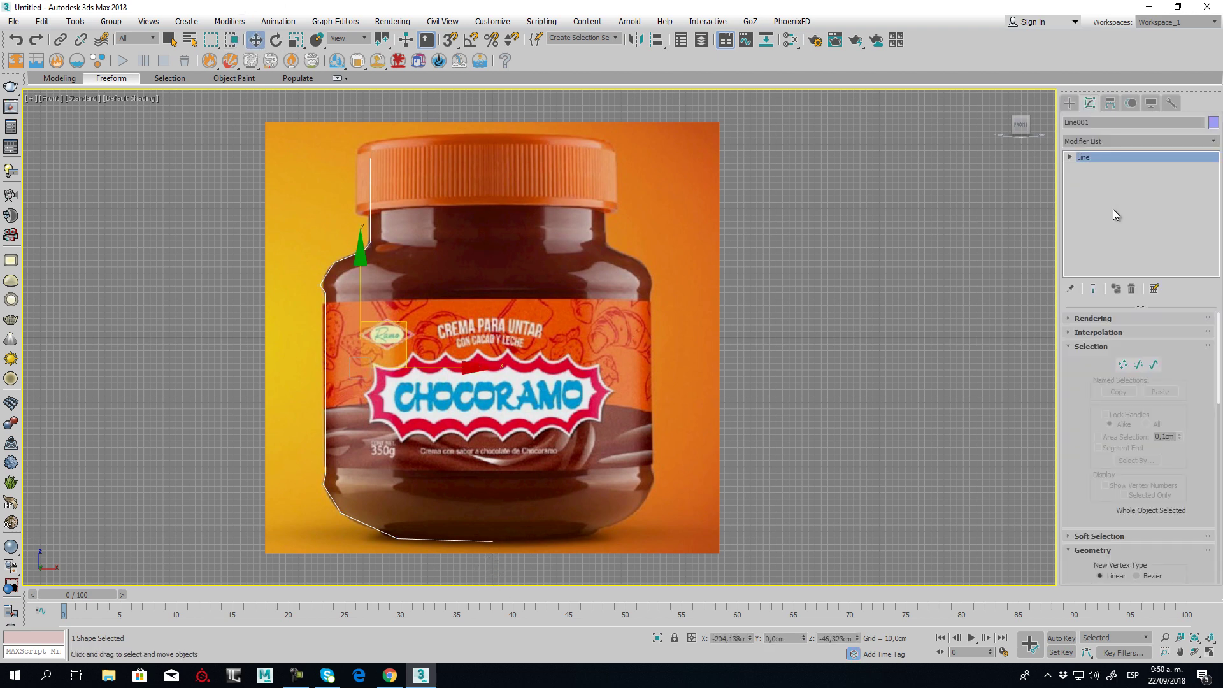
left_click(1122, 364)
left_click(493, 541)
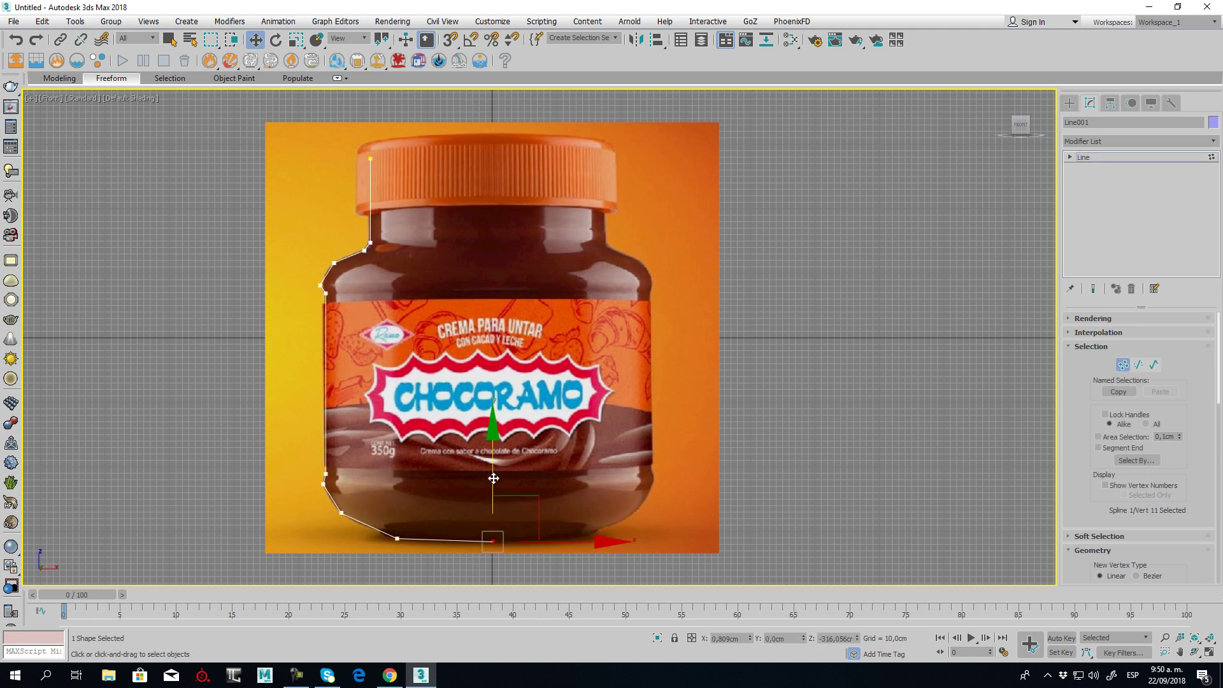
left_click_drag(493, 479, 494, 477)
Move the left neck vertex up and right onto the jar's outline
middle_click_drag(357, 275, 537, 351)
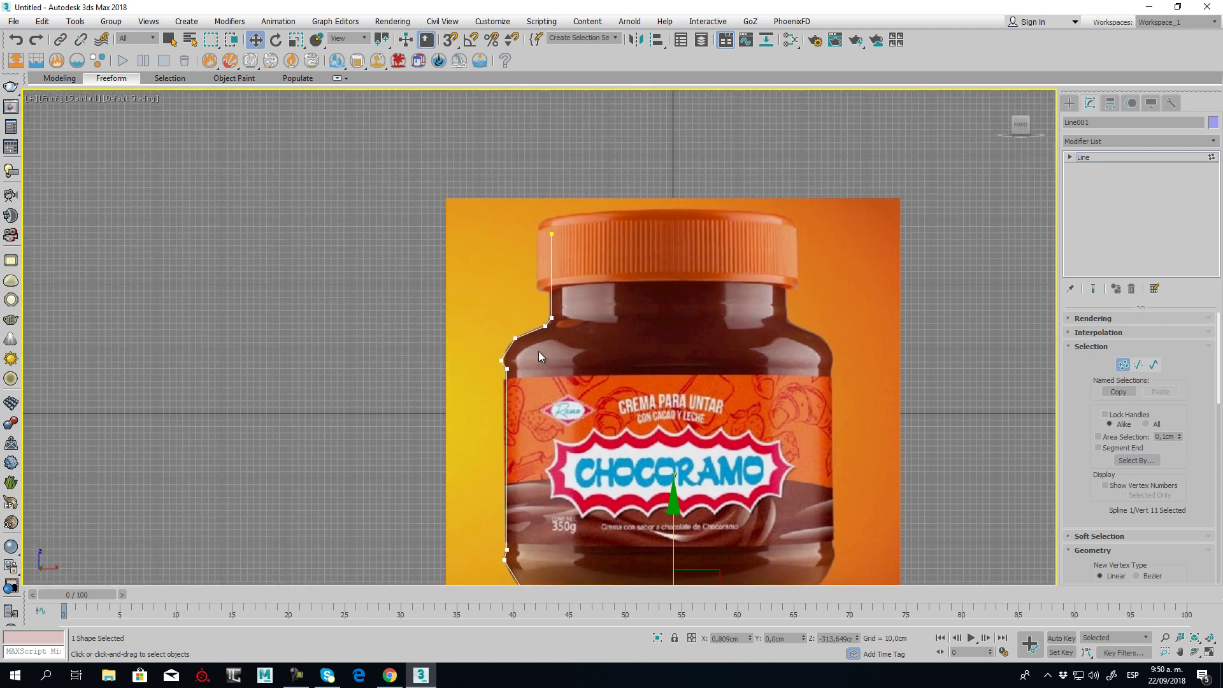
scroll(539, 352, "up", 5)
scroll(594, 370, "down", 5)
scroll(468, 314, "up", 8)
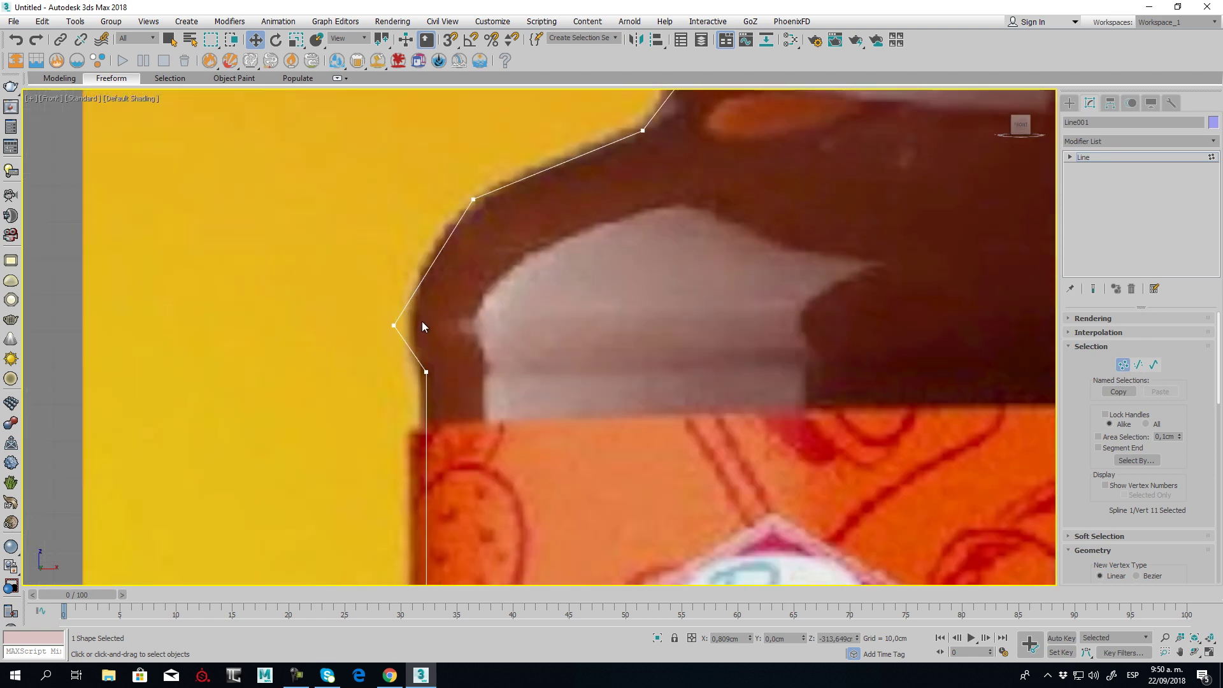
middle_click_drag(422, 327, 411, 402)
left_click(383, 400)
left_click_drag(424, 357, 444, 333)
Move the corner vertices near the base onto the jar's lower edge
middle_click_drag(508, 457, 470, 236)
scroll(470, 236, "down", 4)
middle_click_drag(461, 449, 439, 254)
scroll(440, 346, "up", 6)
left_click(411, 412)
left_click_drag(411, 412, 431, 451)
left_click(510, 338)
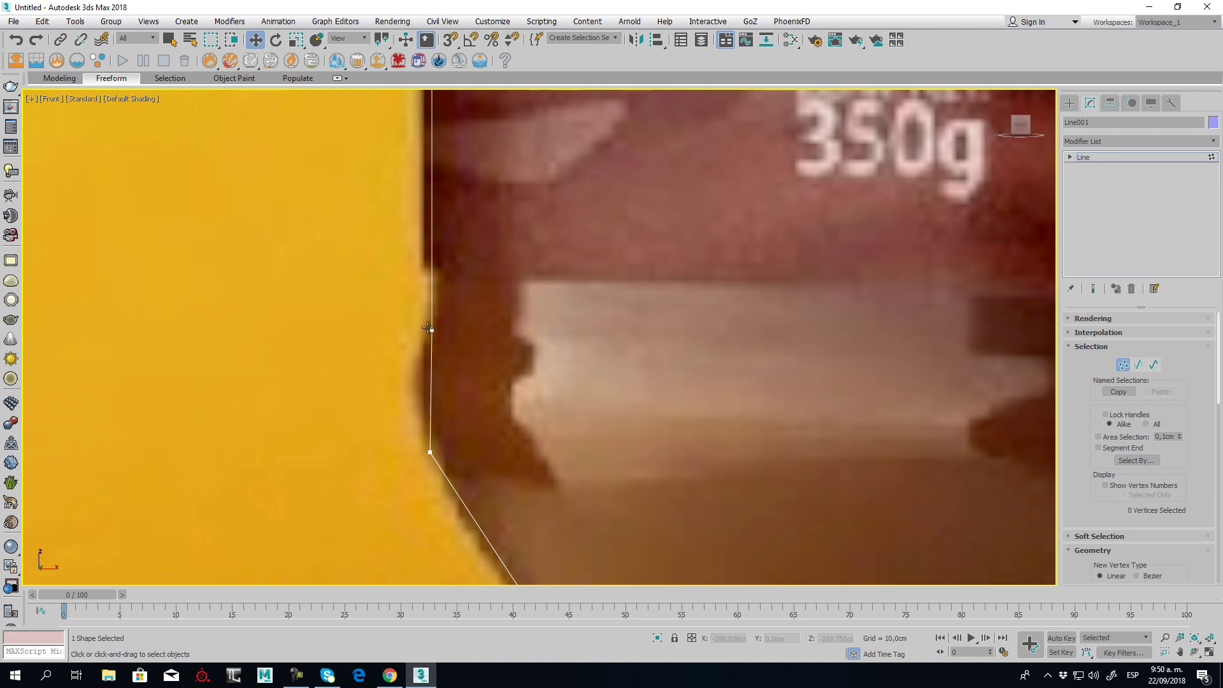
left_click_drag(432, 316, 438, 299)
left_click_drag(472, 487, 473, 488)
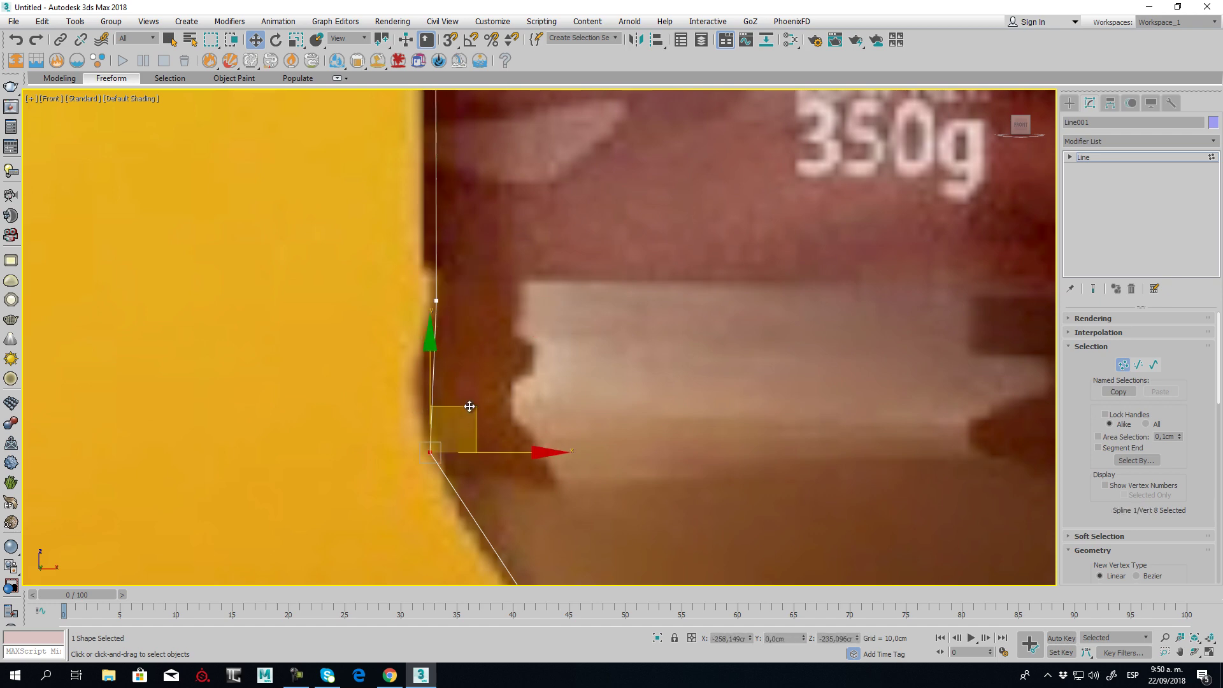
left_click_drag(470, 408, 447, 361)
middle_click_drag(610, 364, 518, 470)
scroll(640, 348, "down", 8)
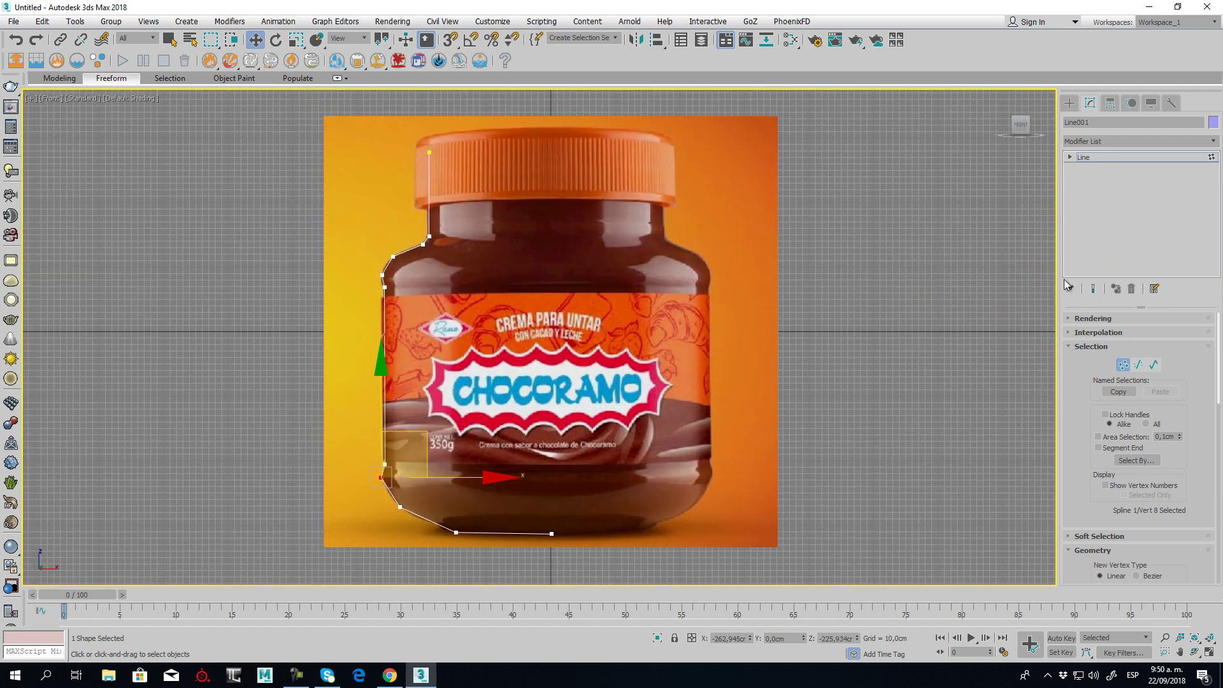
left_click(1197, 141)
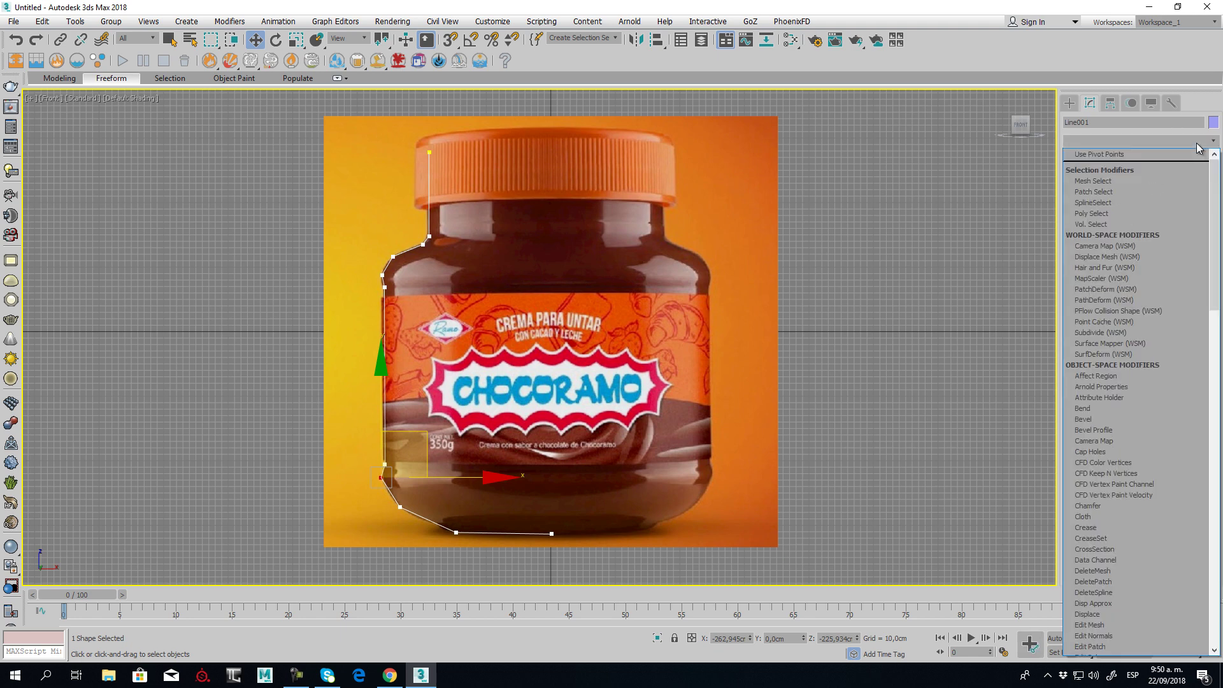
Lathe Line001 with Align Max, then shift the lathe axis along X to widen the jar
key("l")
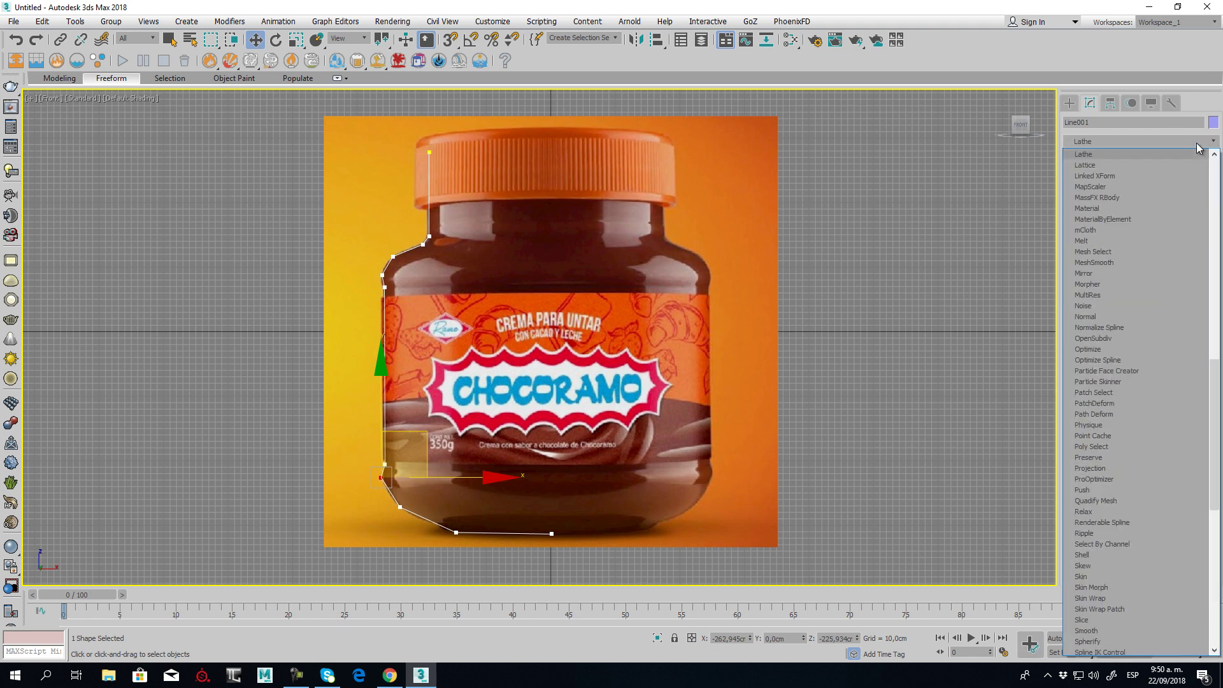
left_click(1095, 154)
left_click(1083, 157)
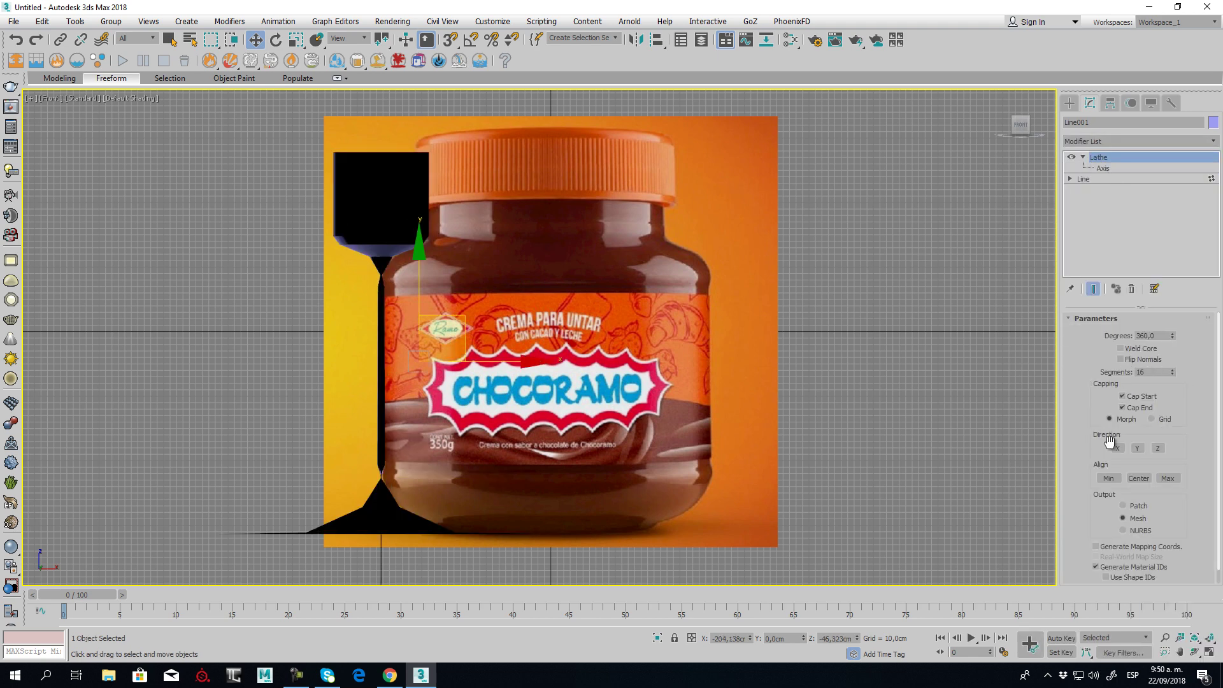
left_click(1167, 479)
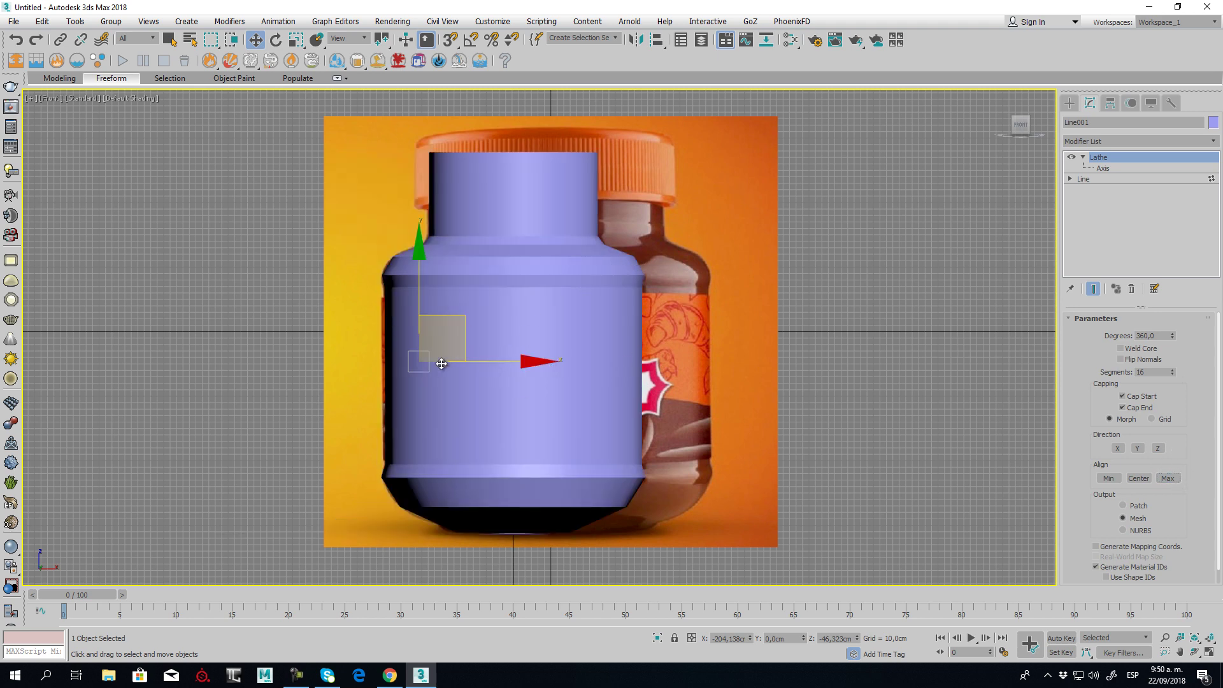
left_click(1101, 168)
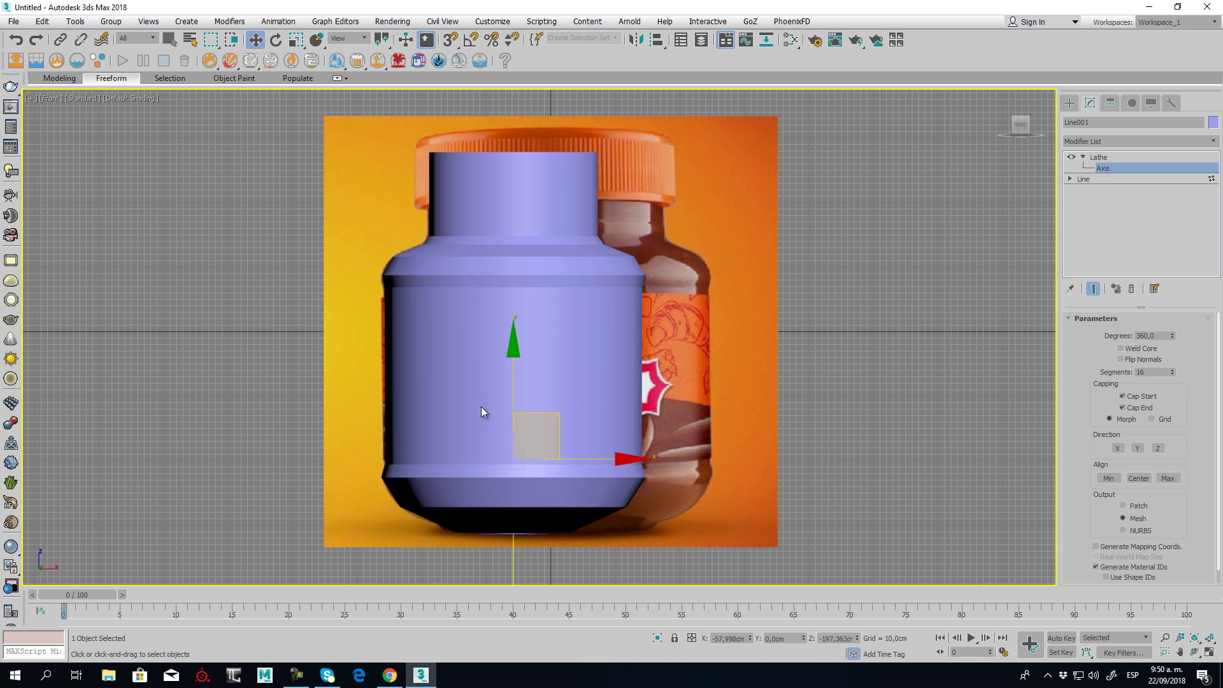
left_click_drag(623, 460, 655, 460)
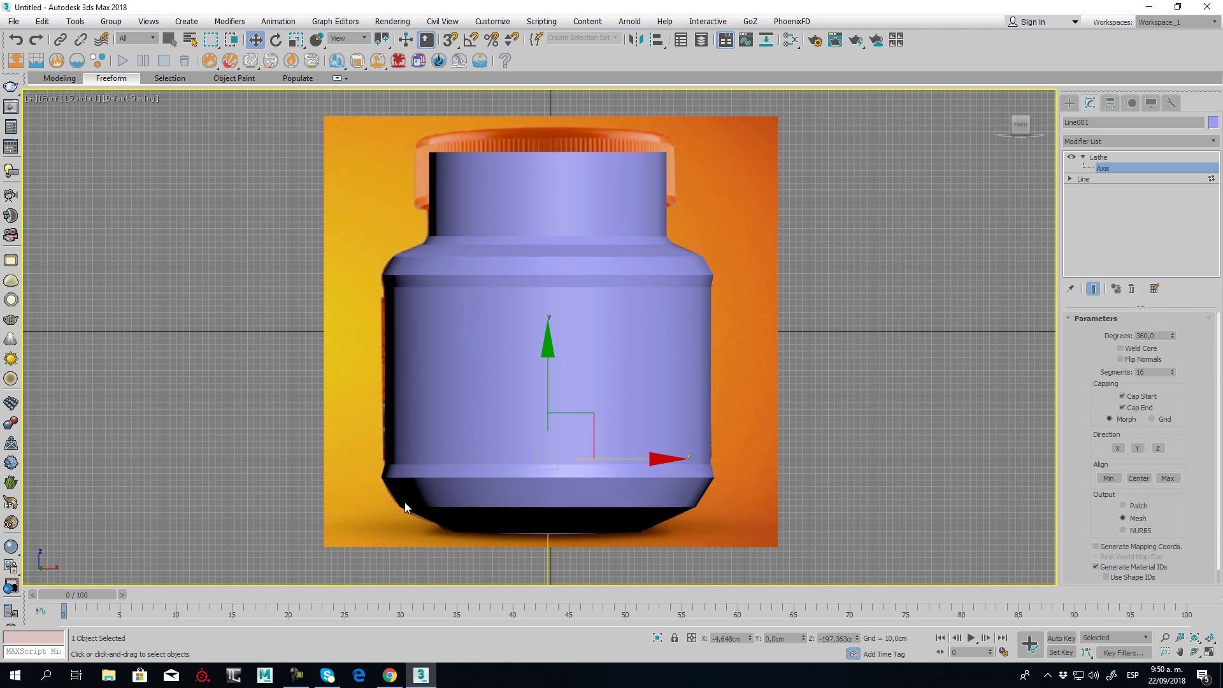
Edit Line001's vertices with the lathe result shown, curving the shoulder vertex as Bezier
left_click(1070, 179)
left_click(1093, 190)
left_click(1095, 288)
left_click(1093, 289)
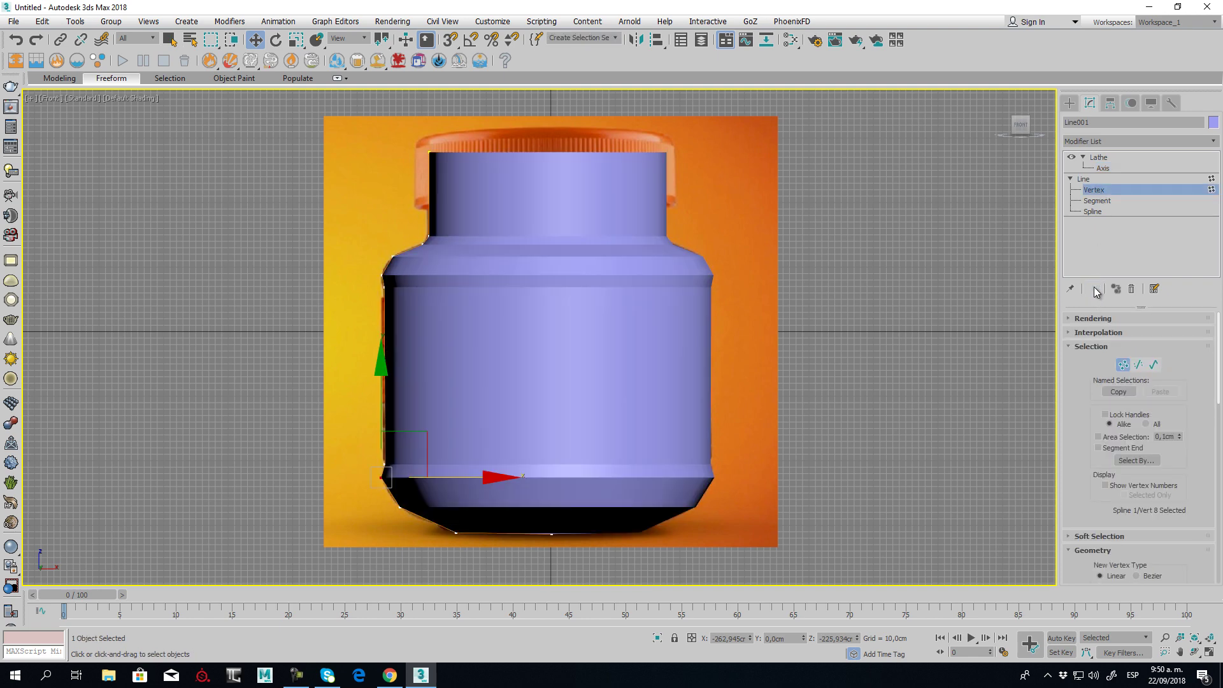
scroll(371, 278, "up", 5)
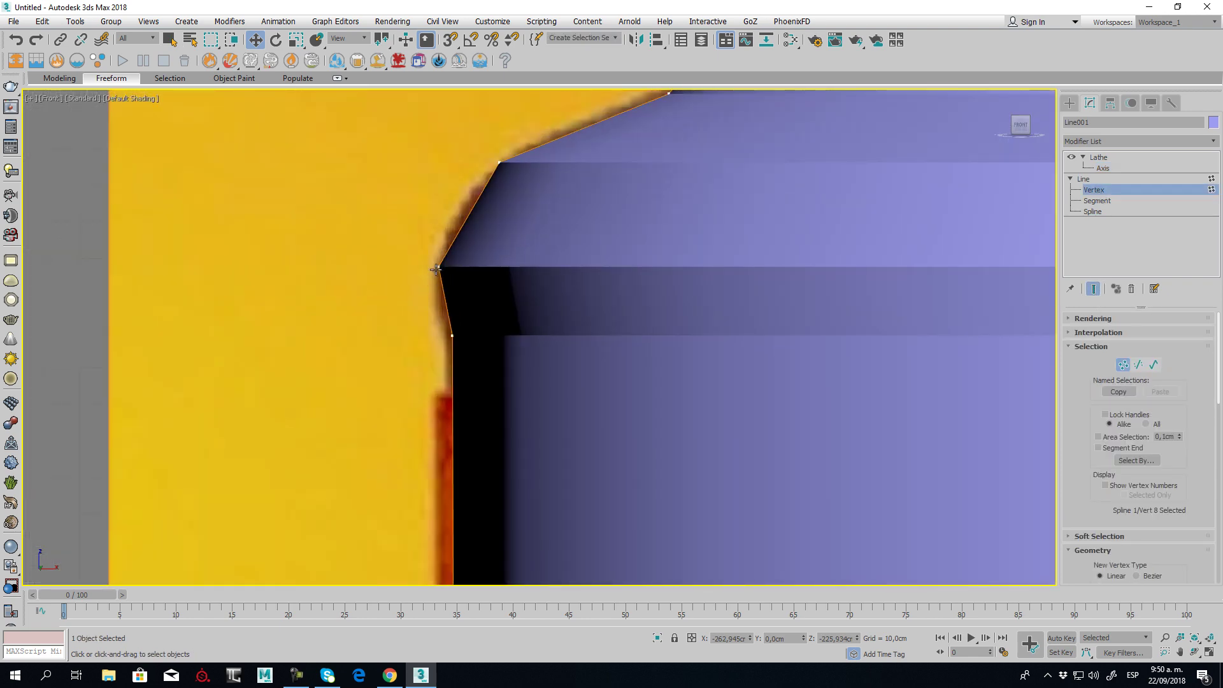
left_click(436, 268)
right_click(436, 267)
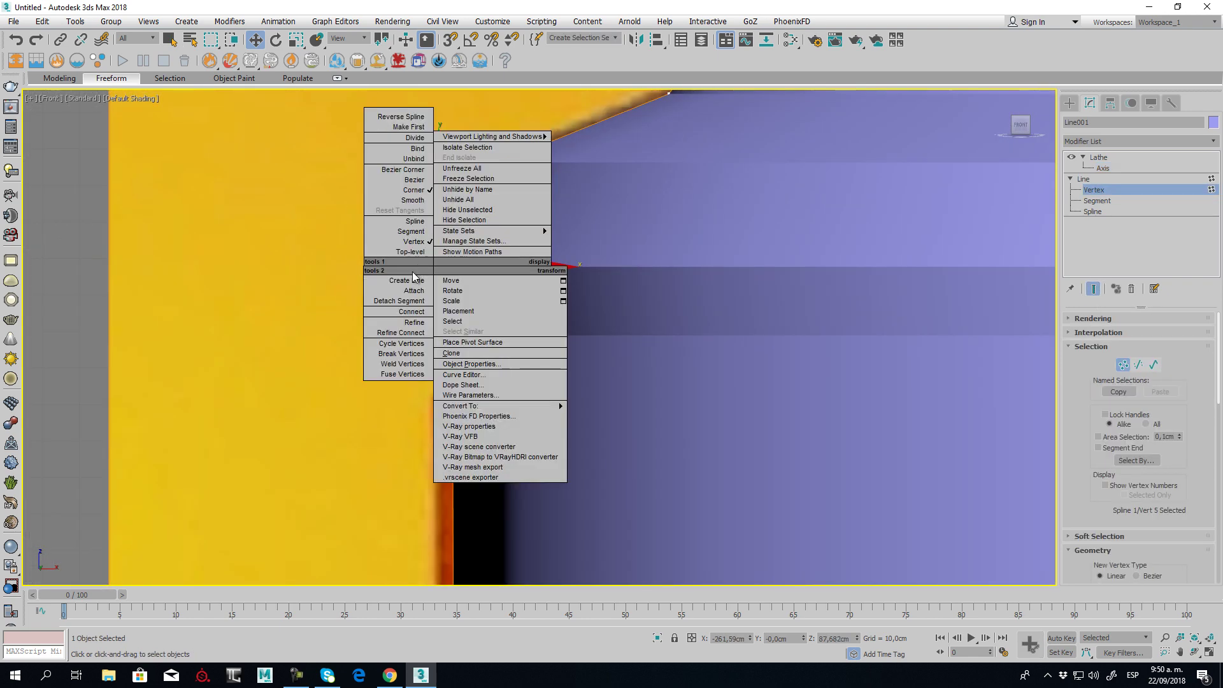
left_click(413, 179)
left_click_drag(425, 286, 437, 293)
middle_click_drag(563, 189, 510, 330)
Convert the upper shoulder vertex and the shoulder-neck corner to Bezier and round them
left_click(447, 303)
right_click(444, 290)
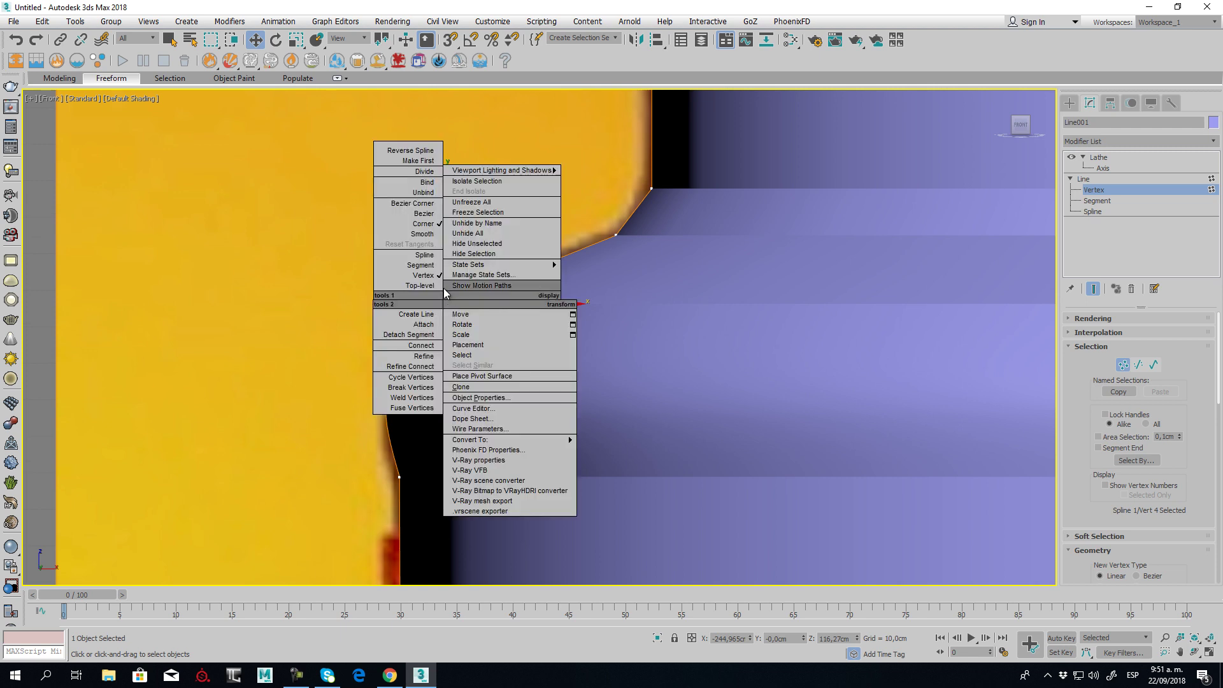
left_click(428, 209)
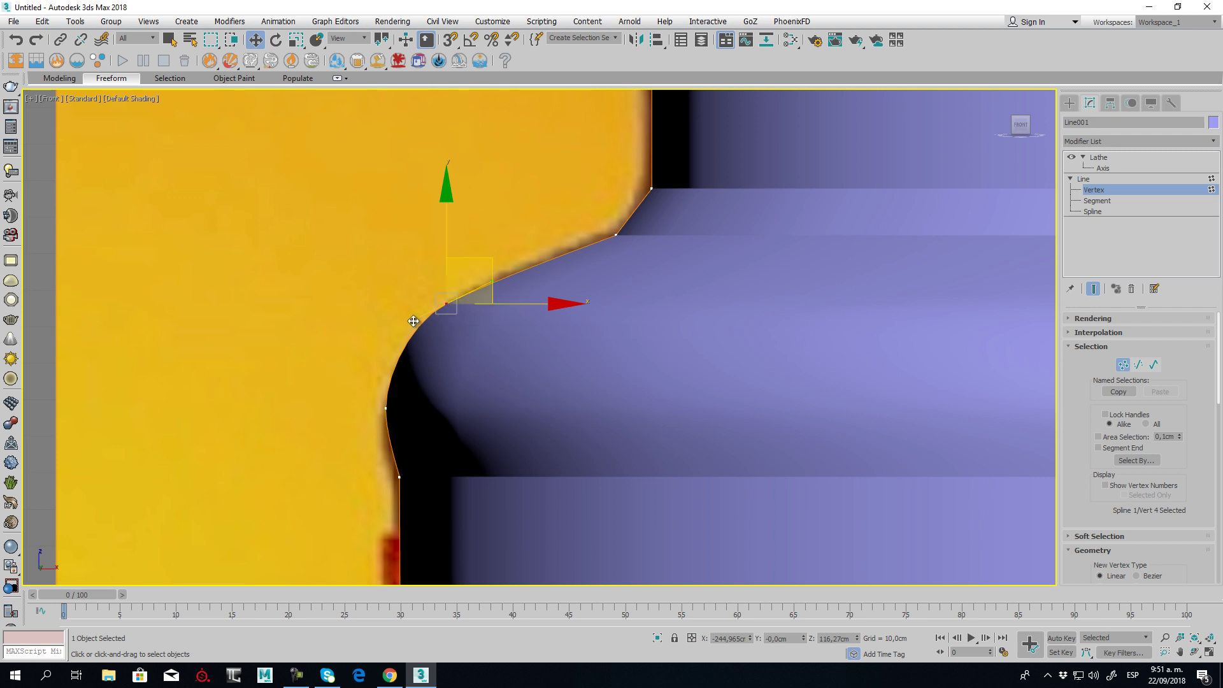
left_click_drag(413, 321, 416, 323)
middle_click_drag(632, 226, 520, 343)
left_click(503, 350)
right_click(503, 350)
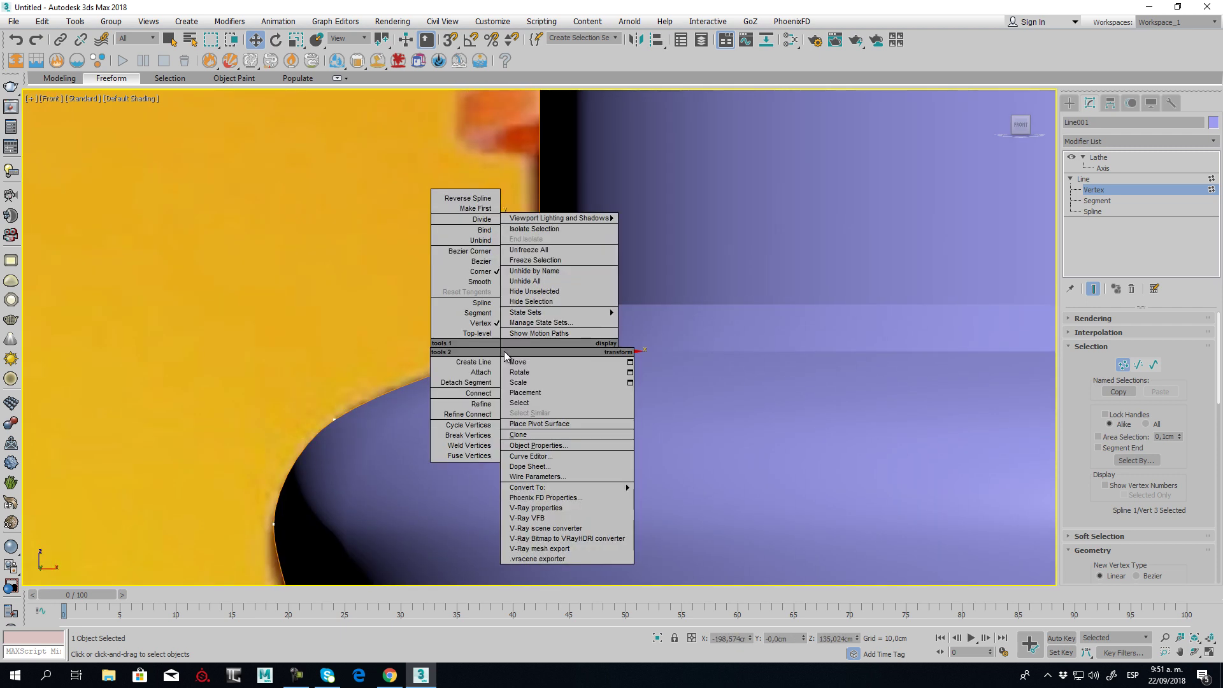
left_click(470, 251)
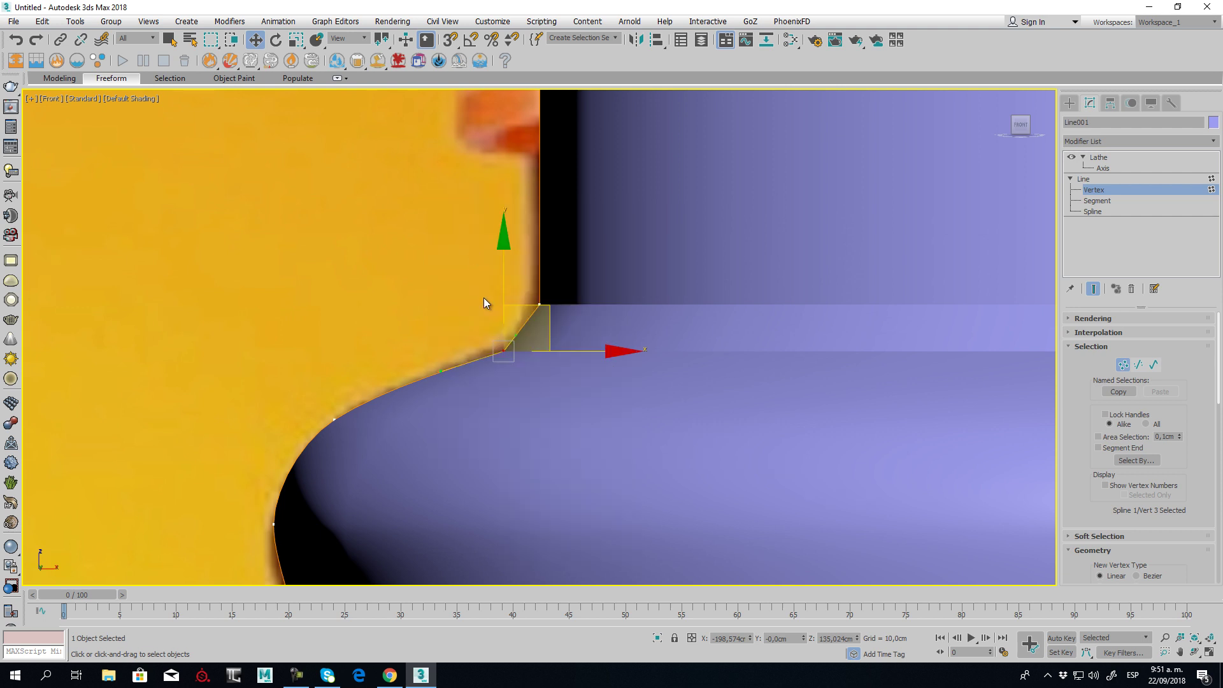
left_click_drag(516, 342, 527, 341)
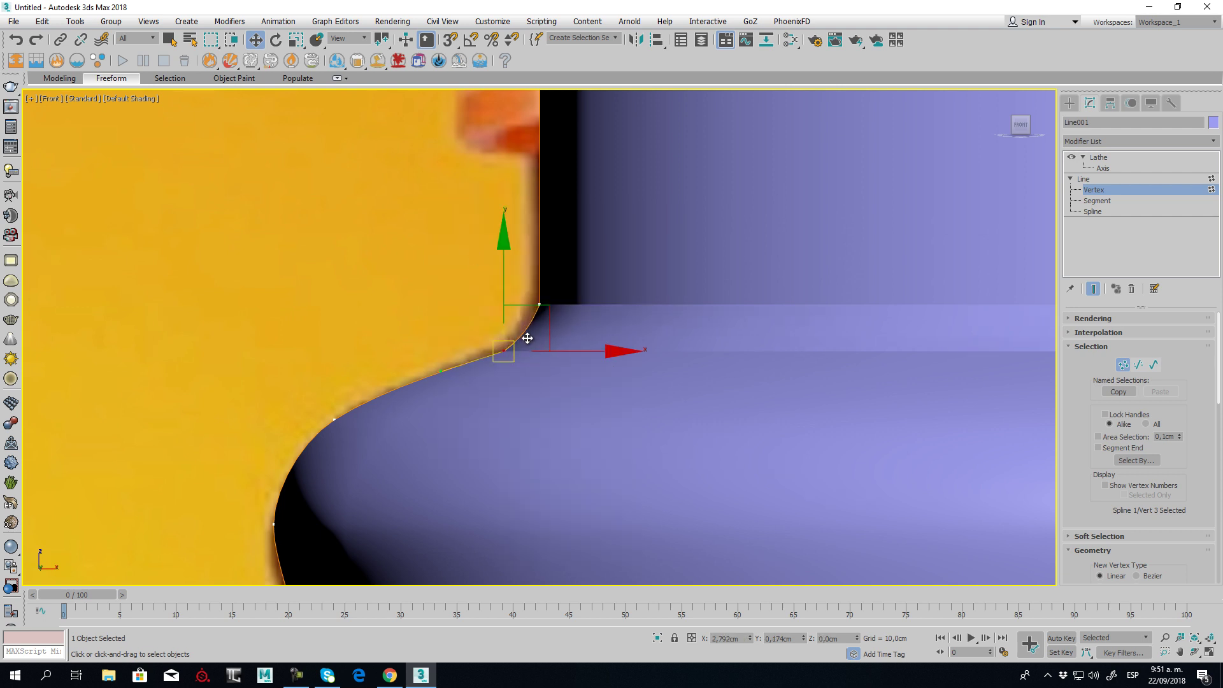
Make the lower side vertex near the base Bezier and round the jar's bottom edge
scroll(526, 377, "down", 2)
middle_click_drag(533, 396, 580, 204)
scroll(579, 204, "down", 3)
middle_click_drag(516, 321, 510, 186)
middle_click_drag(489, 386, 484, 201)
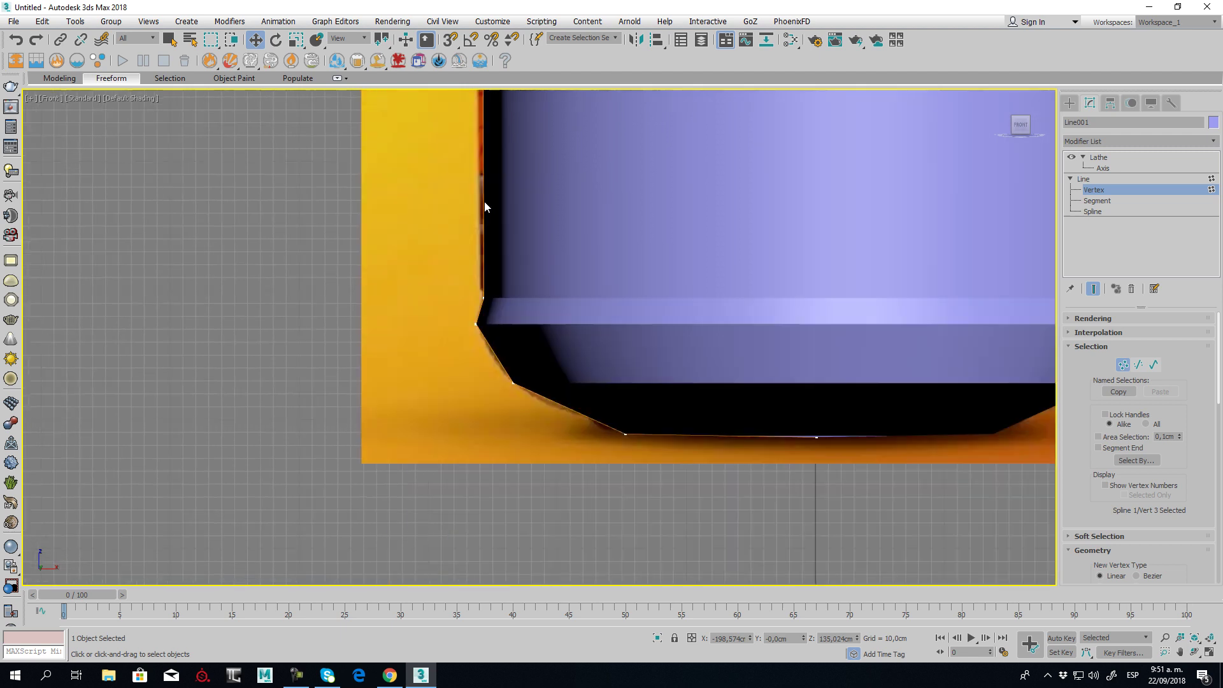
scroll(482, 339, "up", 3)
left_click(480, 297)
right_click(476, 297)
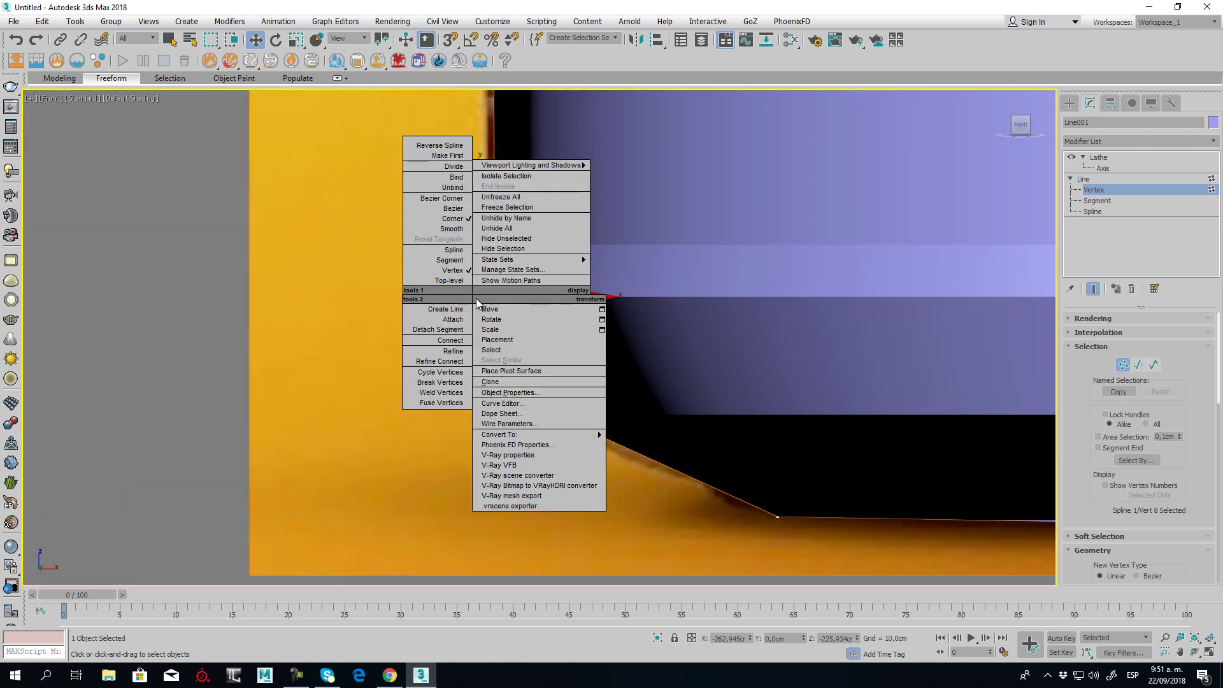
left_click(451, 209)
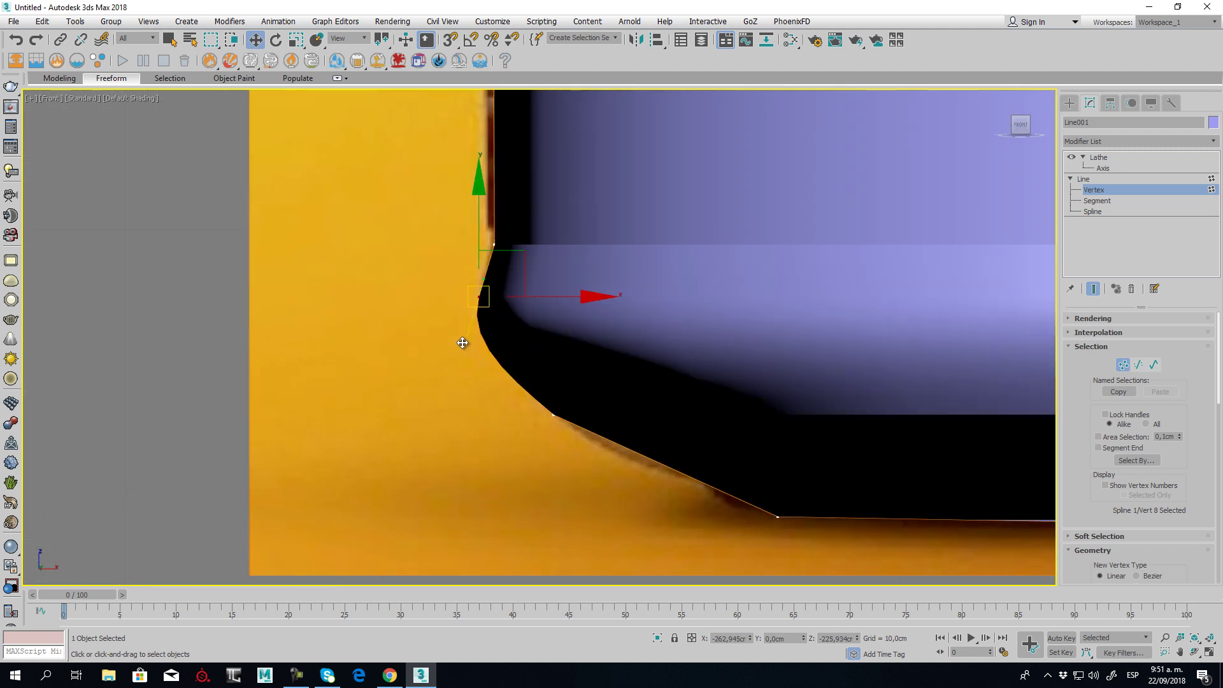
left_click_drag(463, 342, 486, 354)
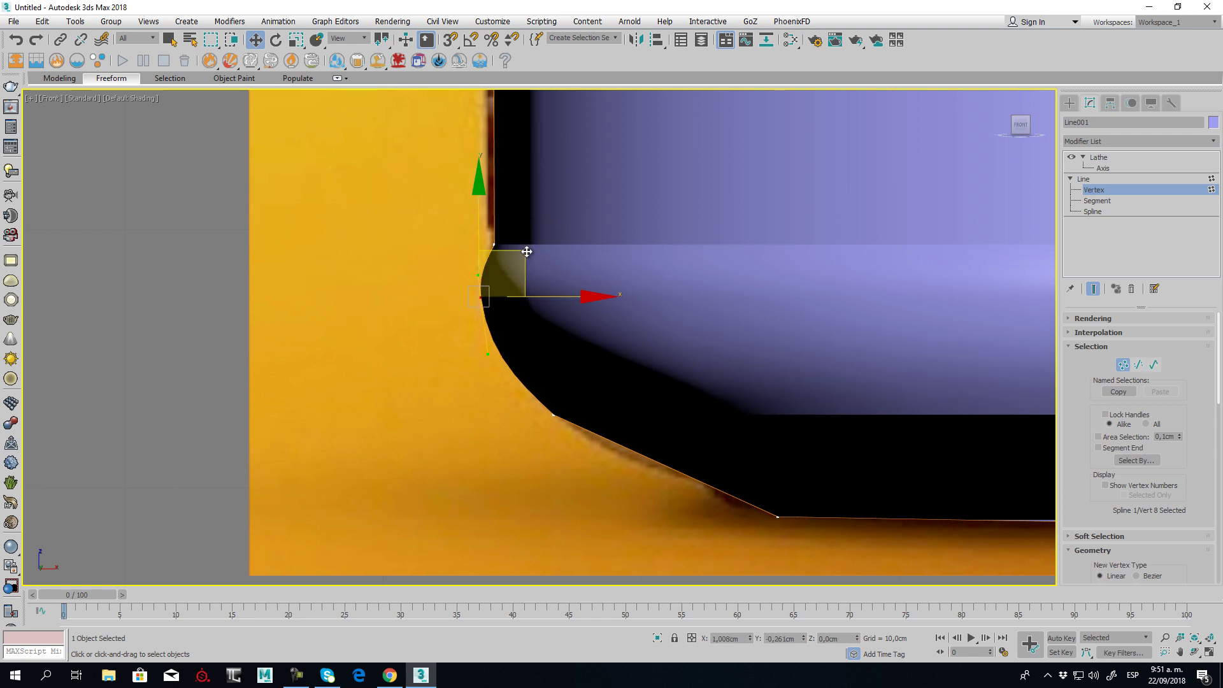
left_click_drag(527, 252, 533, 258)
Smooth the bottom bevel vertex into the base, then inspect the jar in perspective
left_click(556, 415)
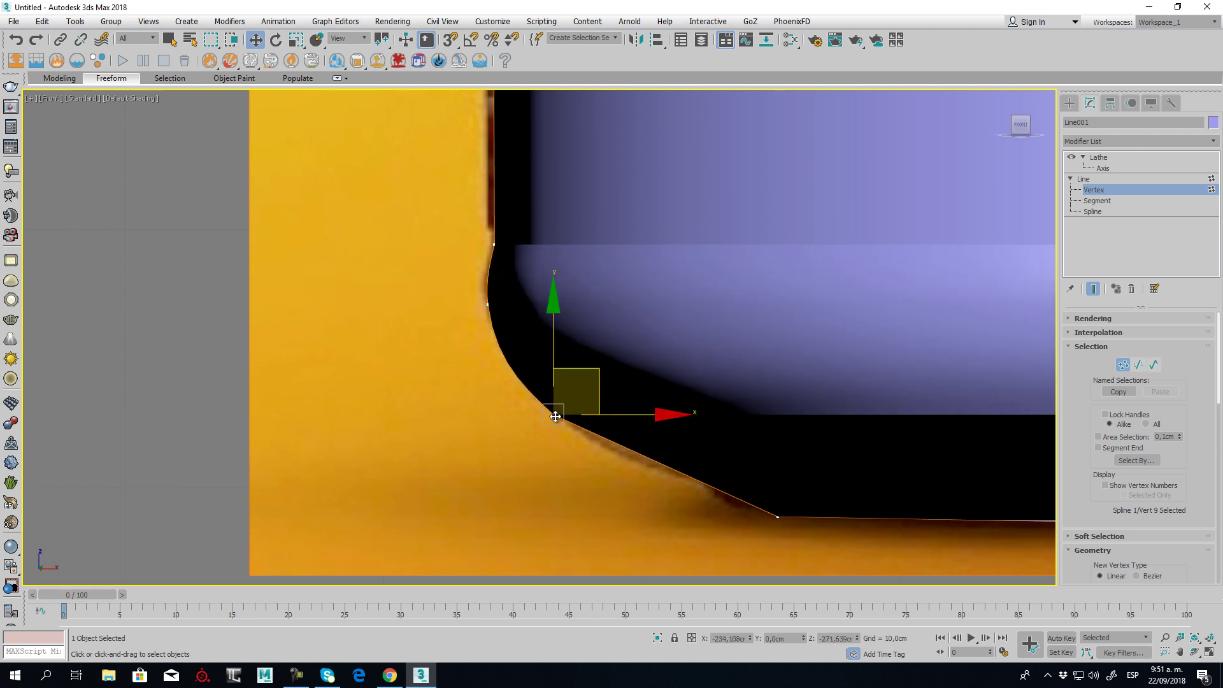
right_click(556, 416)
left_click(528, 328)
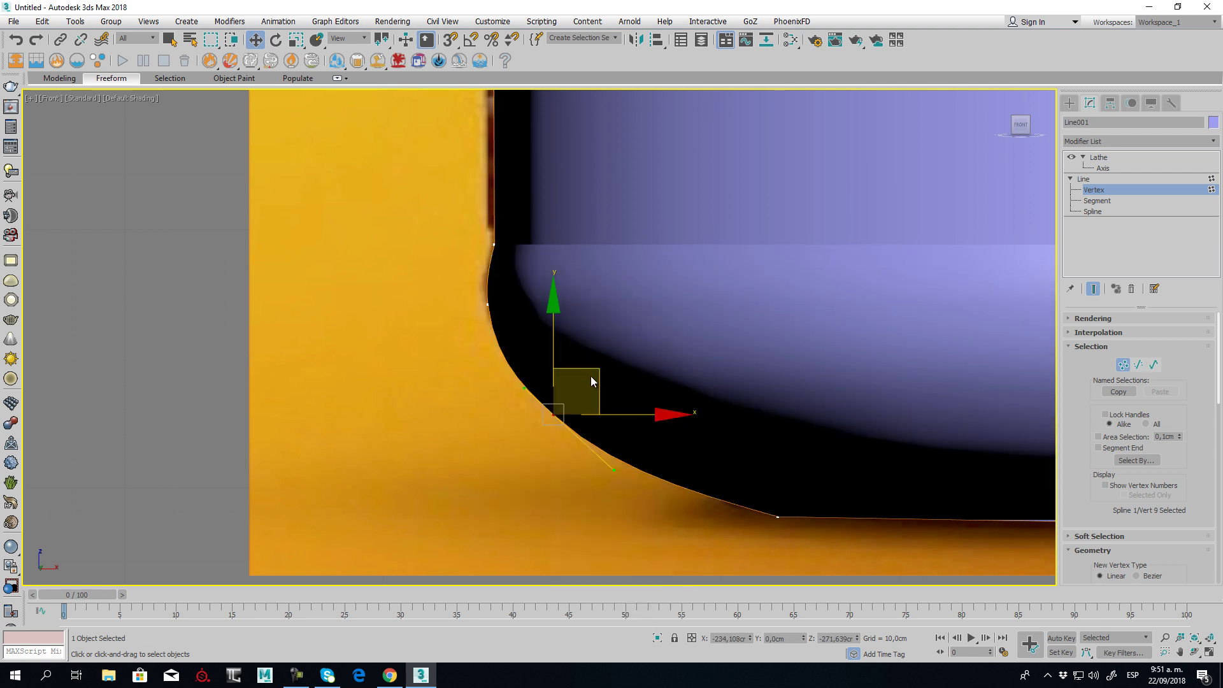
left_click_drag(595, 372, 607, 380)
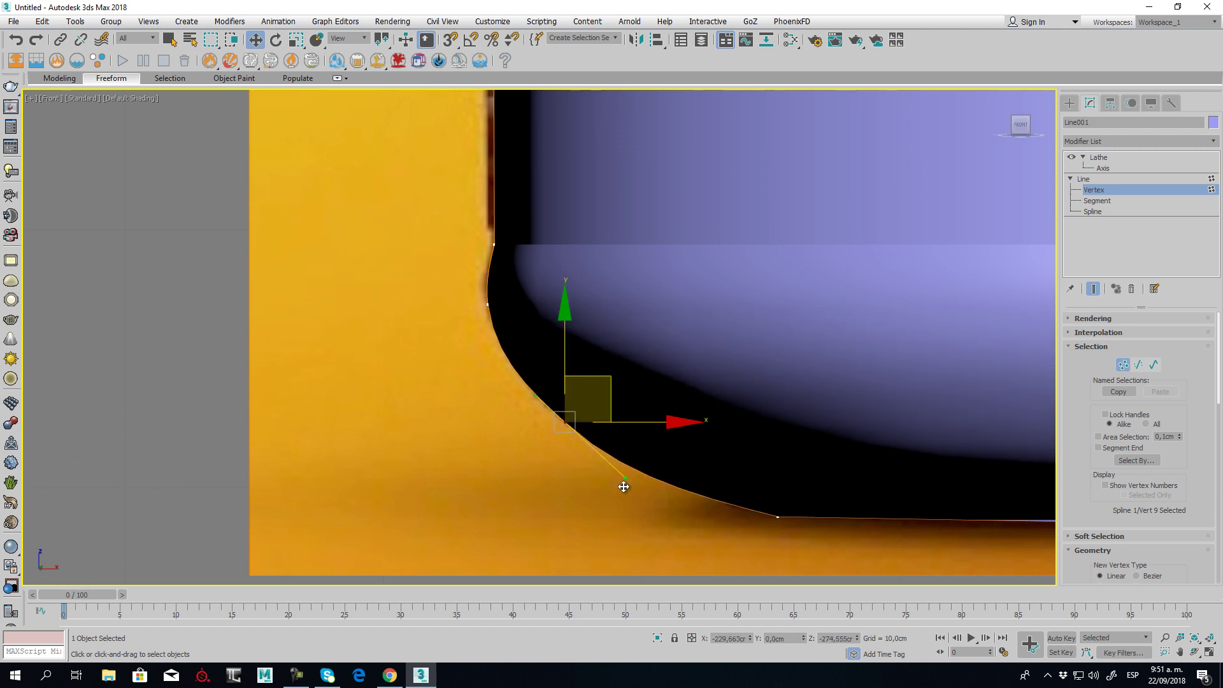
left_click_drag(624, 486, 631, 473)
middle_click_drag(631, 474, 585, 480)
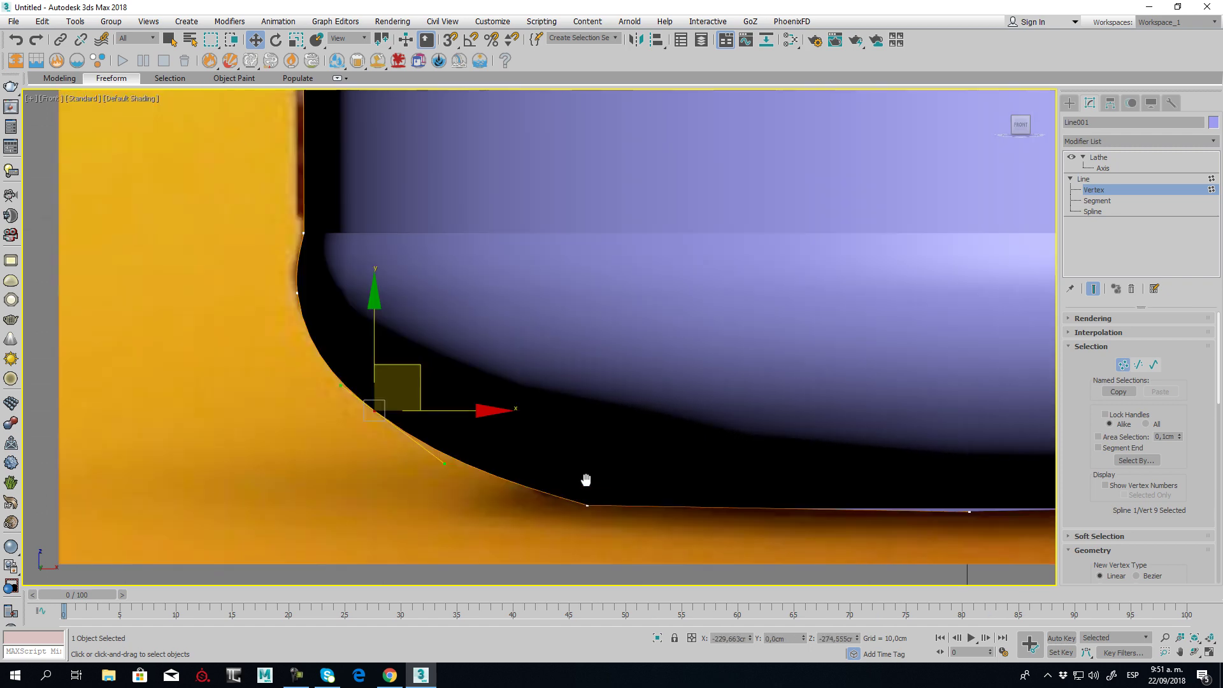
scroll(628, 420, "down", 10)
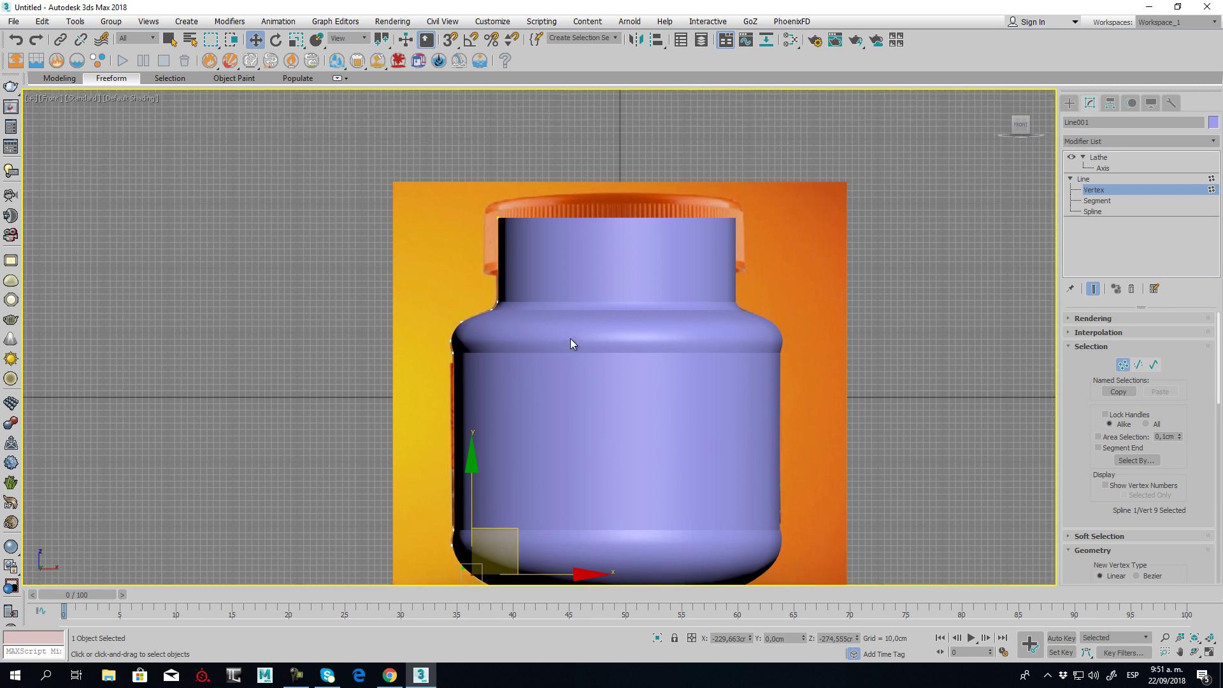
key("p")
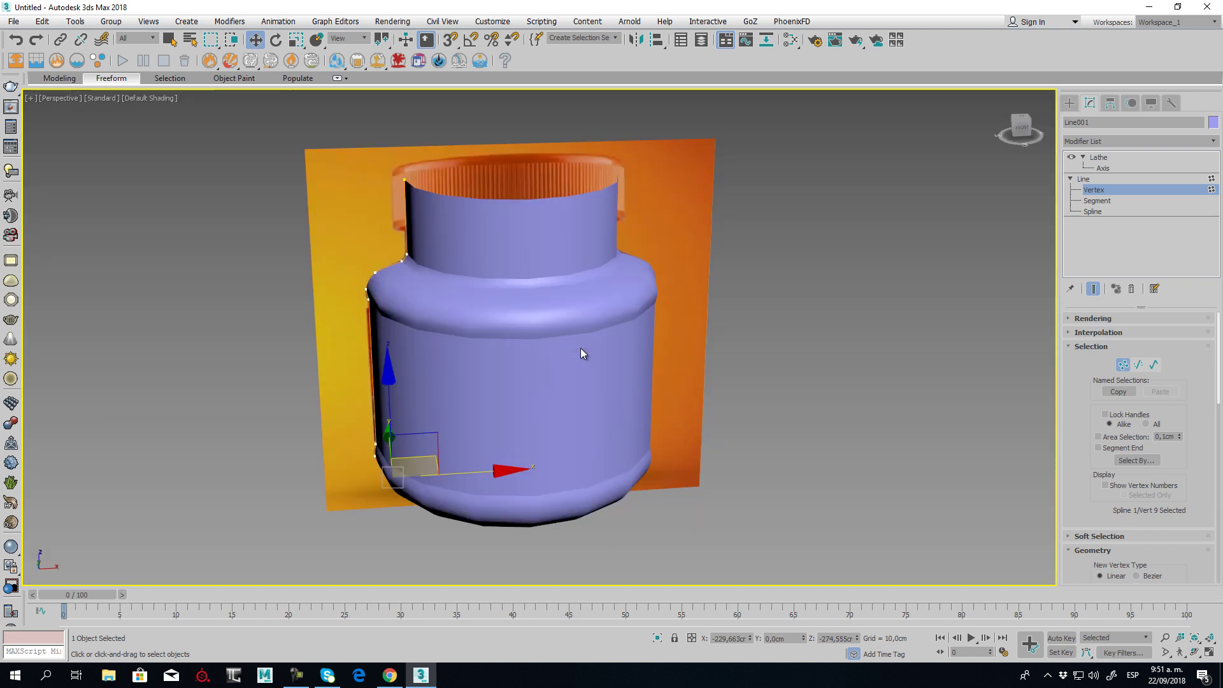
middle_click_drag(581, 350, 639, 394, "alt")
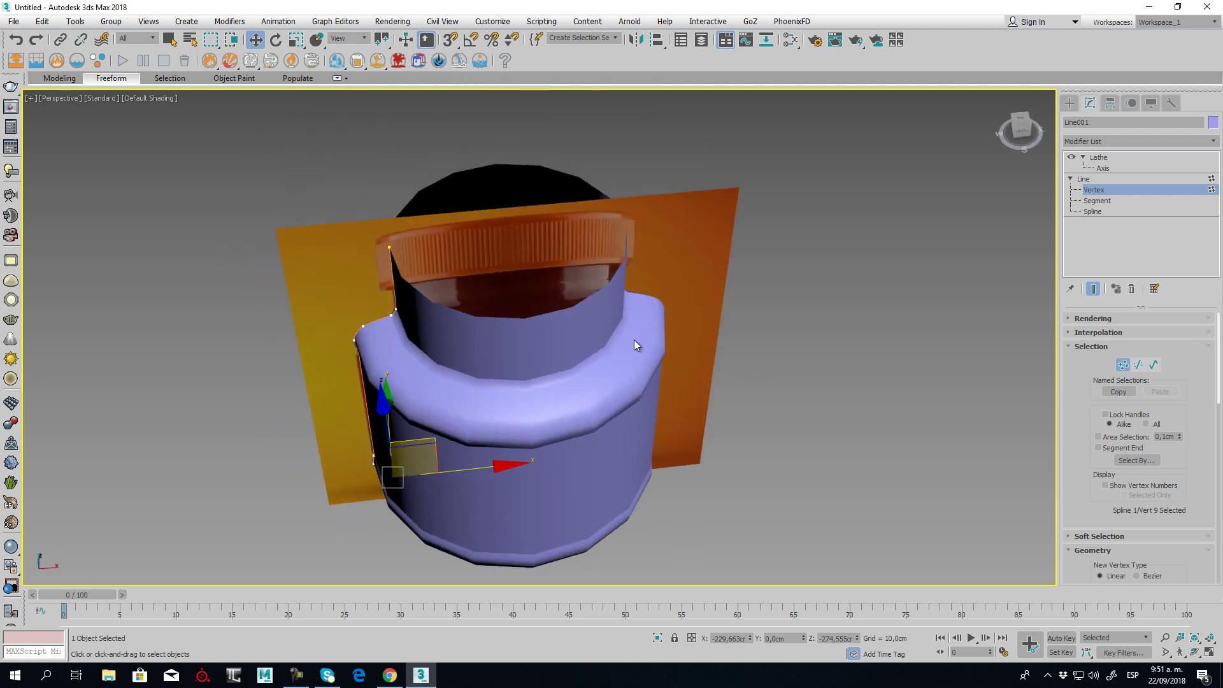
middle_click_drag(579, 457, 603, 380, "alt")
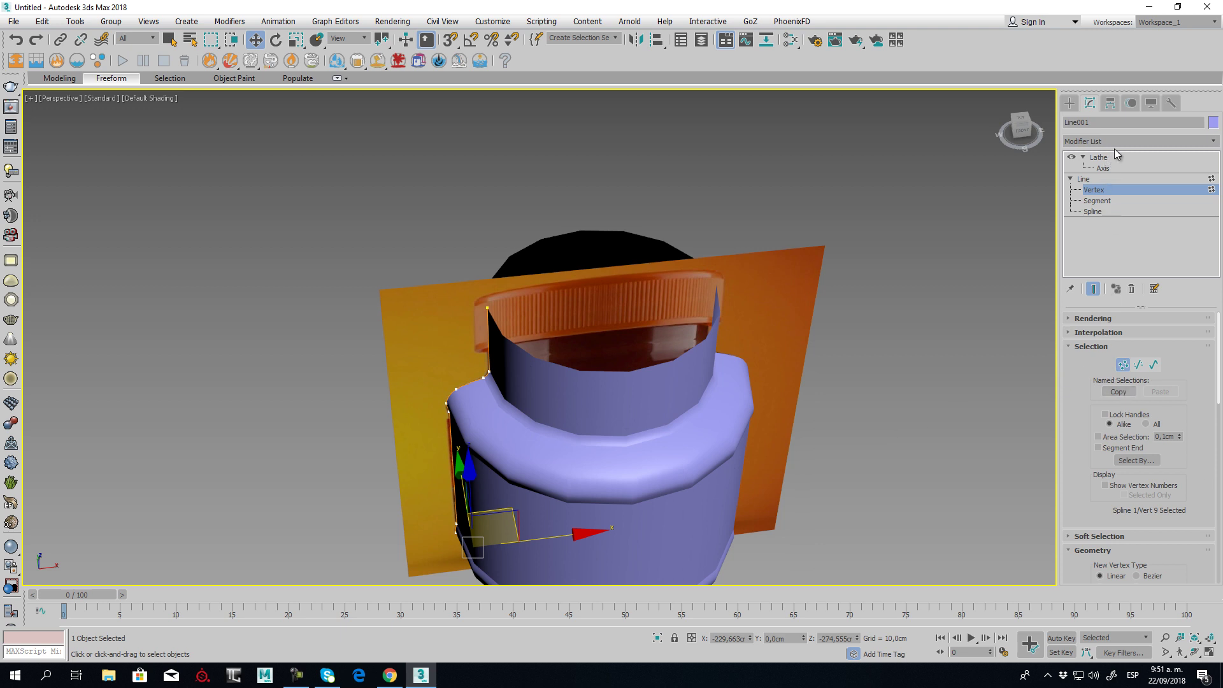
Set the Lathe to 60 segments and check the rounder mesh with Edged Faces toggled
left_click(1099, 157)
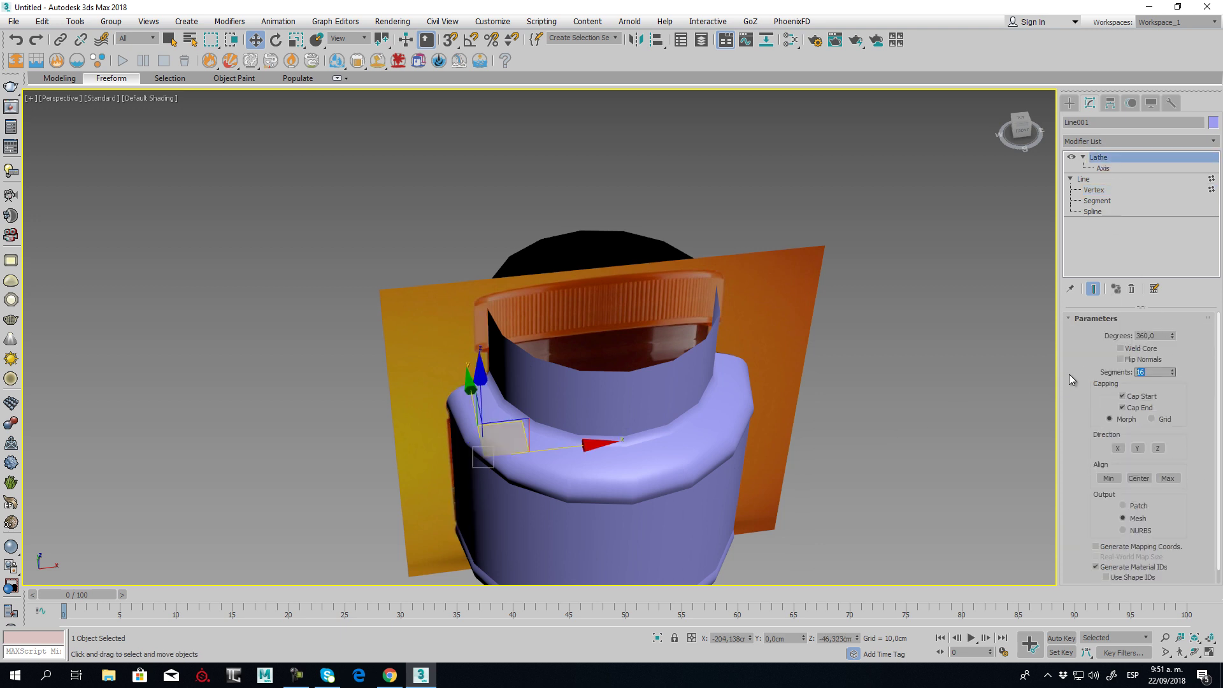
type("60")
key("Return")
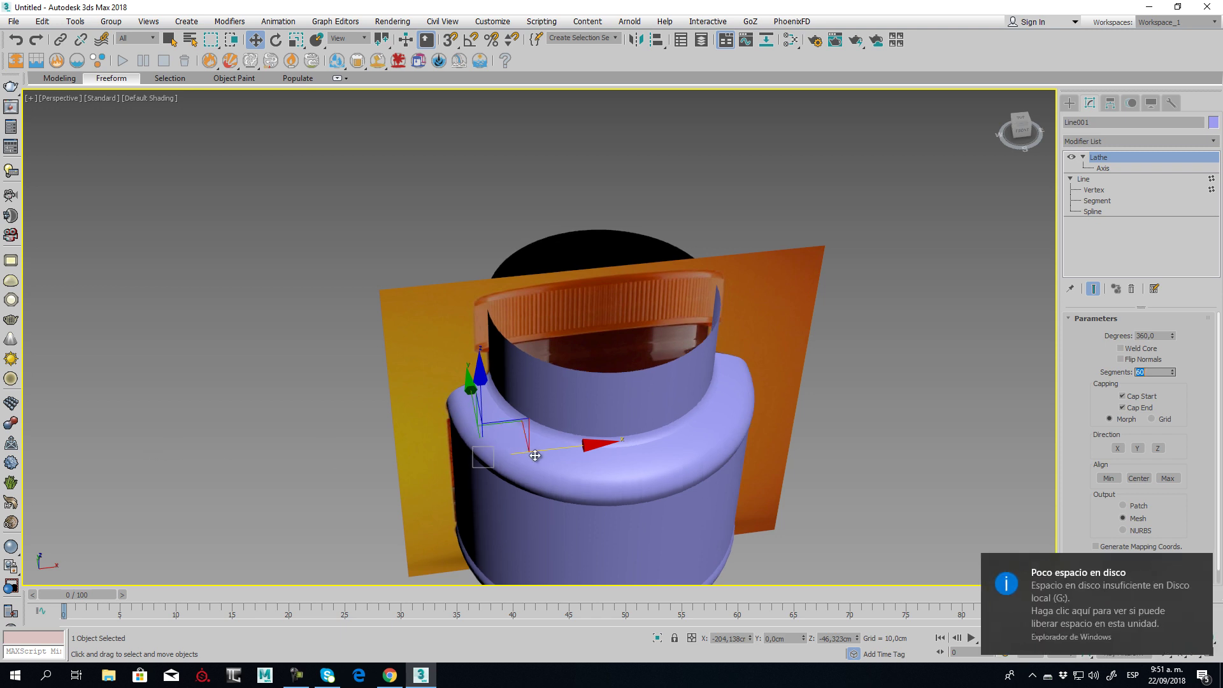
middle_click_drag(614, 510, 602, 400)
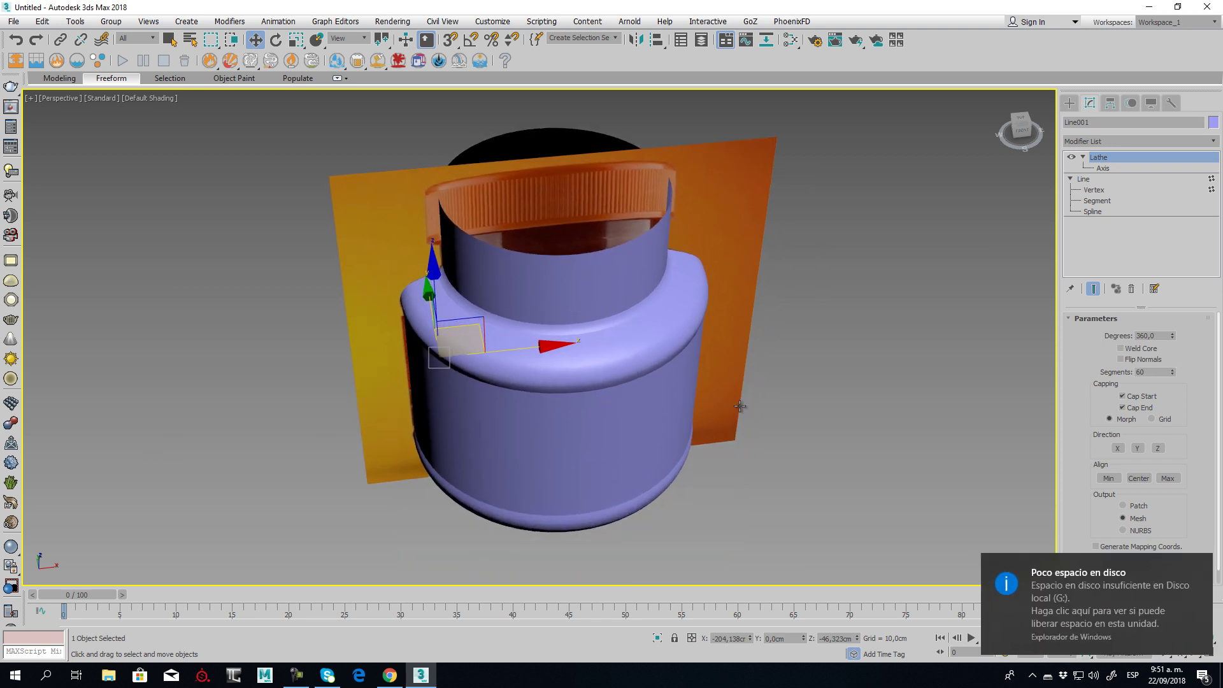
key("F4")
middle_click_drag(603, 445, 486, 295, "alt")
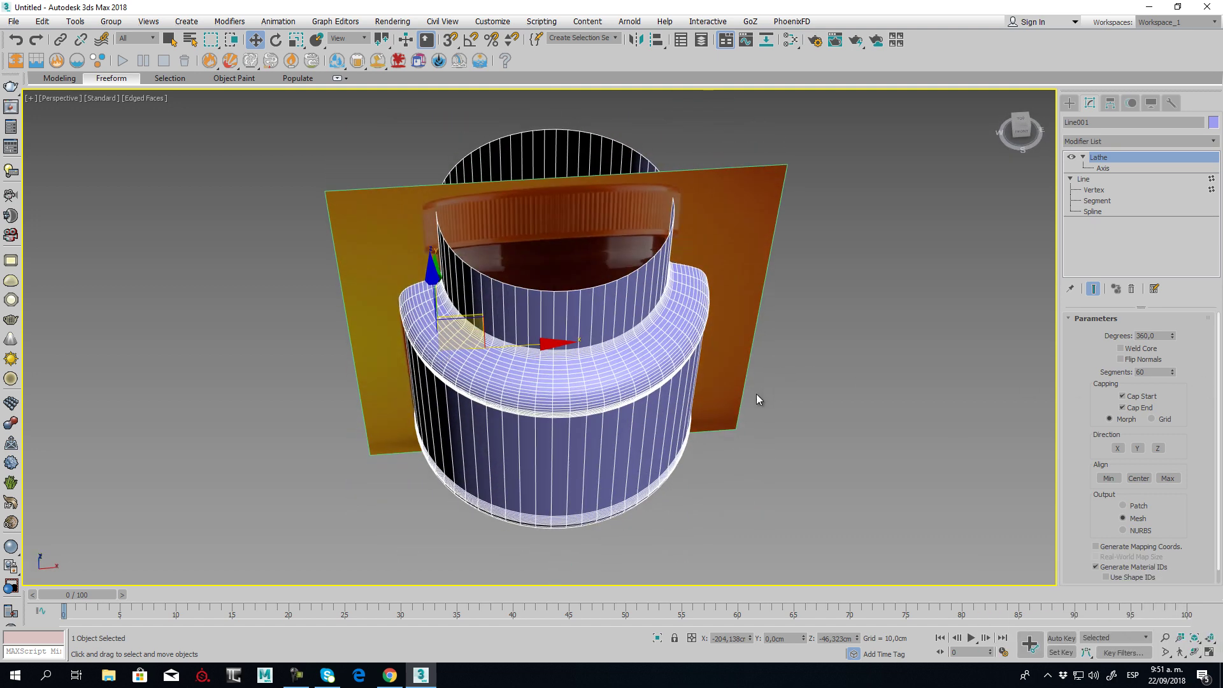
key("F4")
mouse_move(756, 401)
middle_mouse_down("alt")
mouse_move(658, 358)
mouse_move(647, 396)
middle_mouse_up("alt")
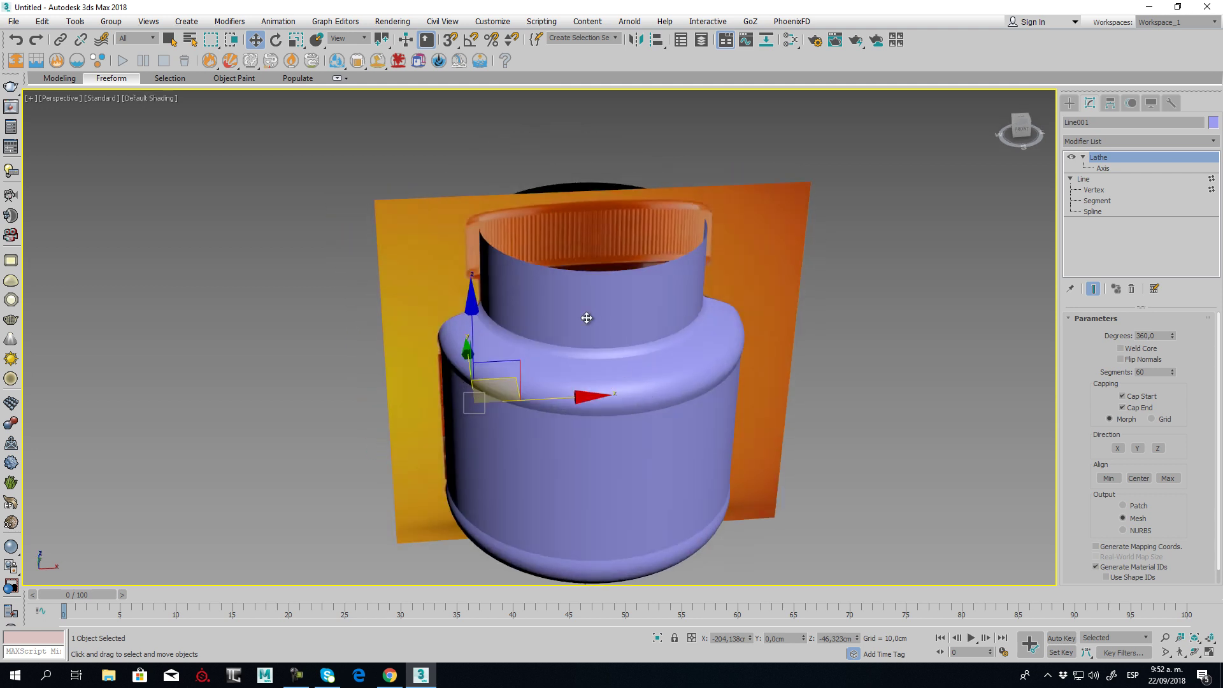
Add a Shell modifier on top of the Lathe
left_click(1214, 141)
left_click_drag(1214, 248, 1214, 573)
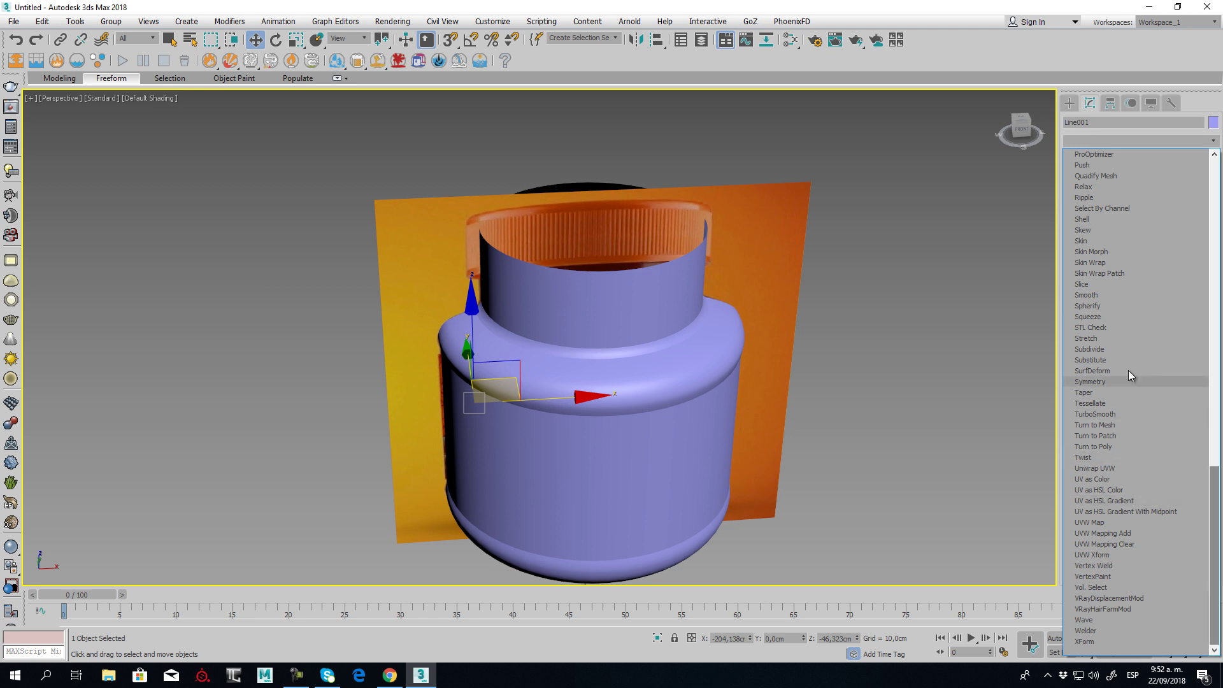
left_click(1092, 217)
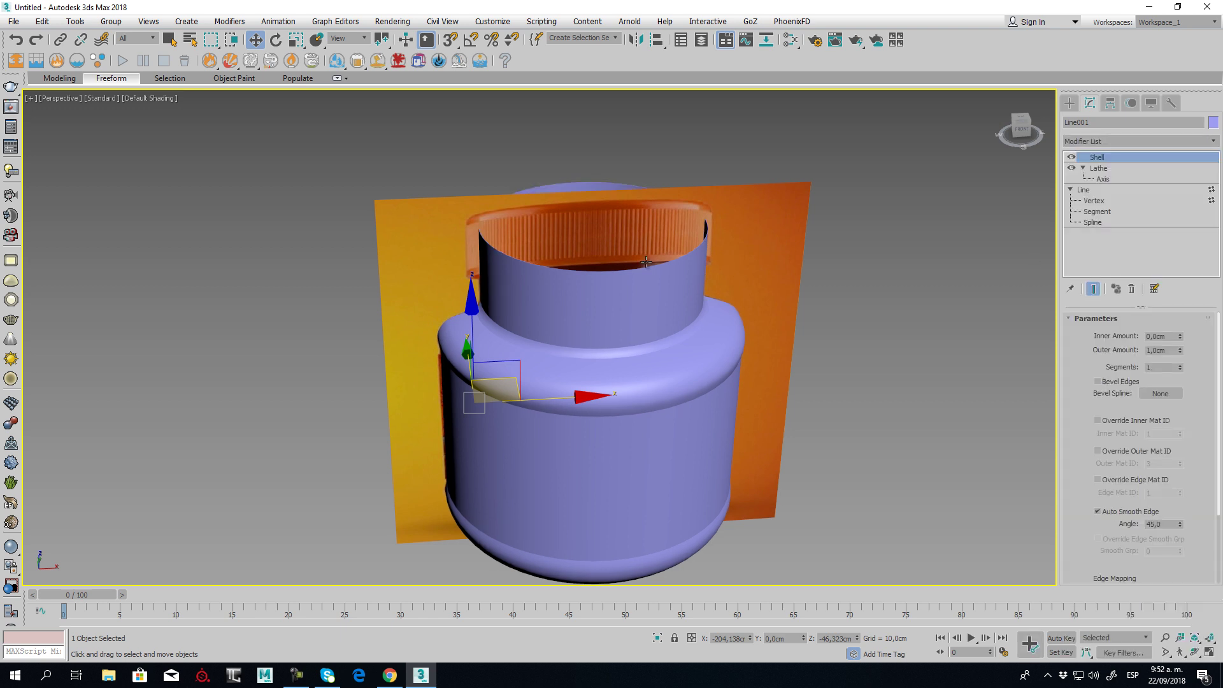
middle_click_drag(645, 262, 643, 334, "alt")
scroll(684, 246, "up", 5)
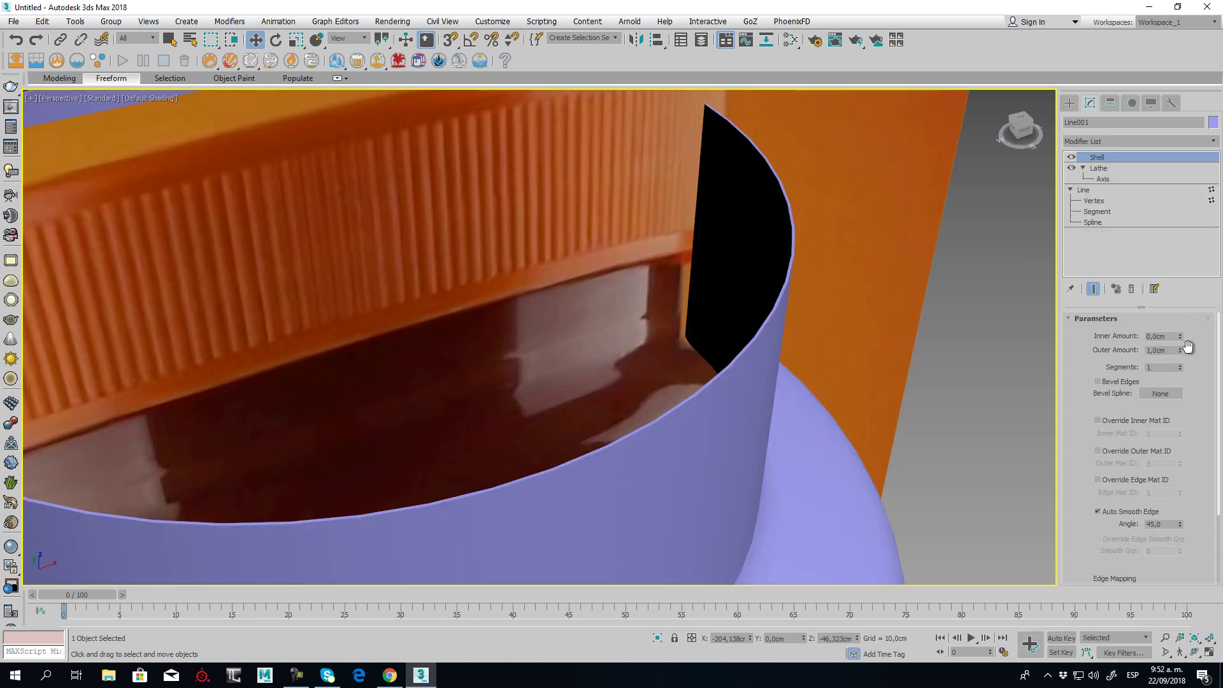
Set the shell's Inner Amount to 9,87cm and Outer Amount to 1,0cm, then view the jar
left_click_drag(1182, 350, 1184, 268)
left_click_drag(1179, 332, 1181, 13)
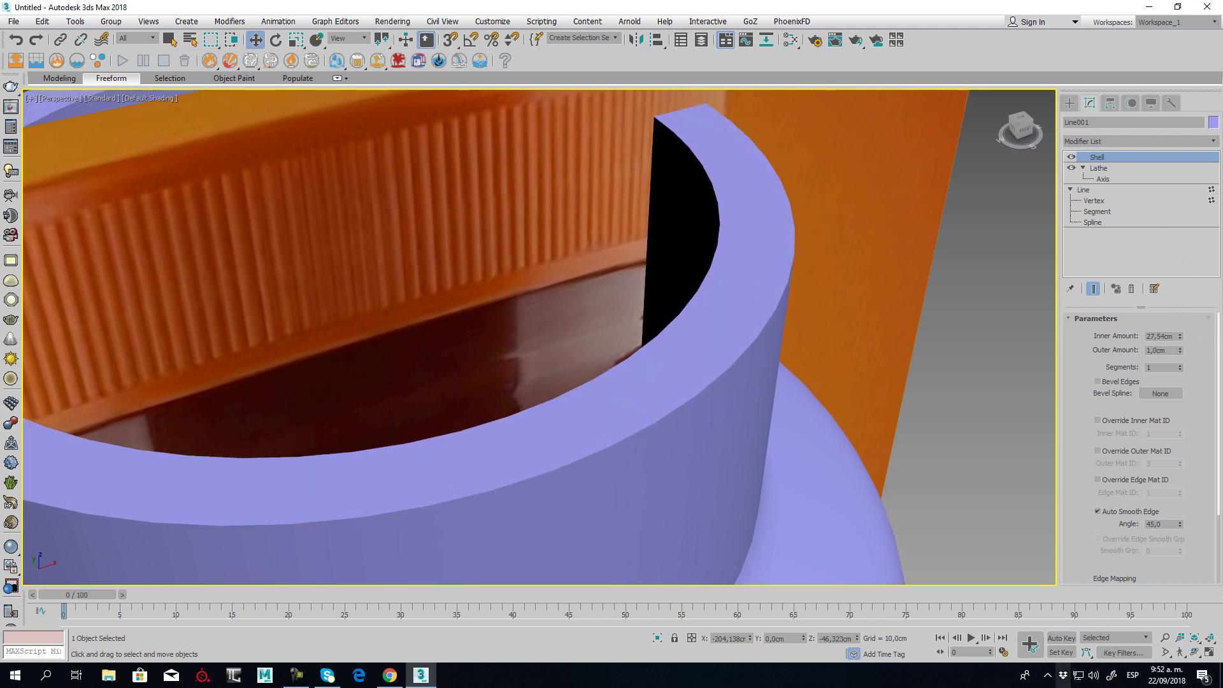
left_click_drag(1182, 335, 1182, 529)
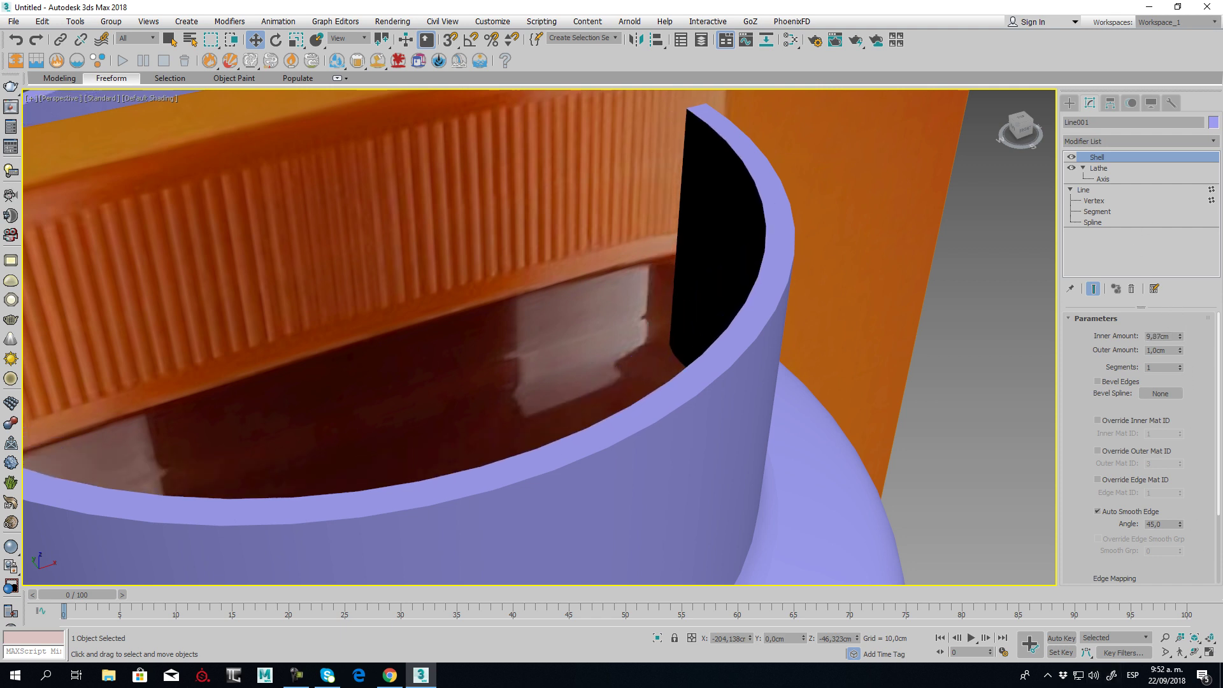
middle_click_drag(472, 505, 461, 308)
scroll(522, 426, "down", 7)
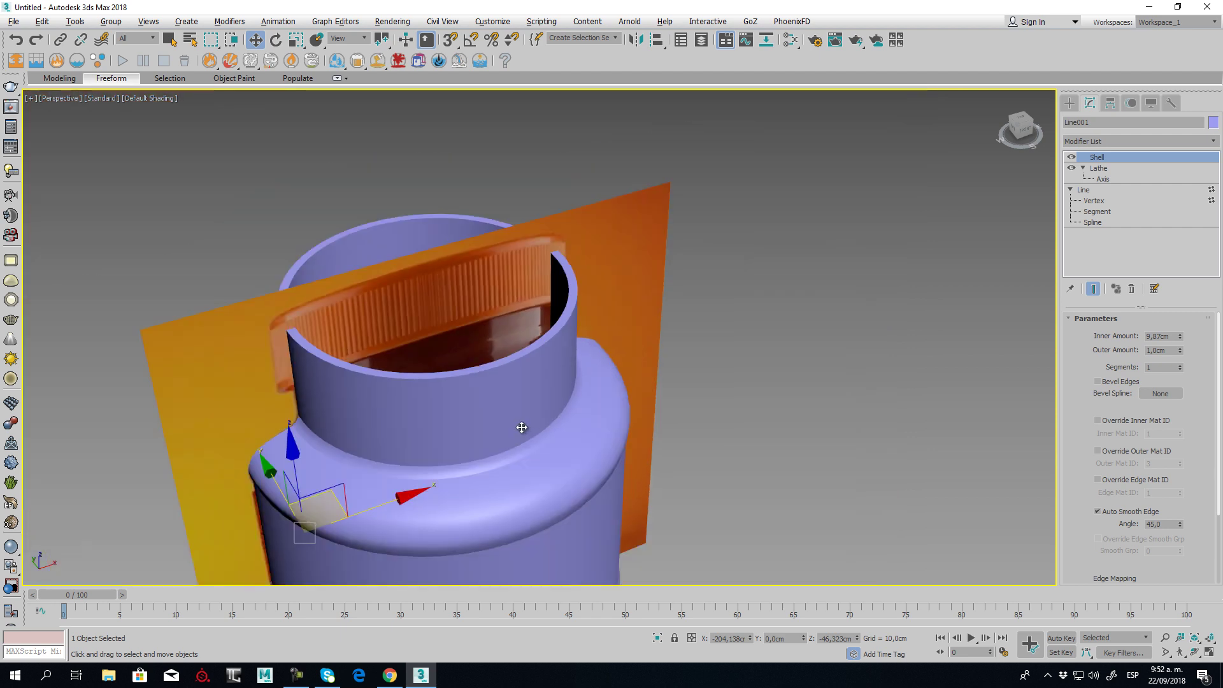
middle_click_drag(523, 427, 477, 363, "alt")
middle_click_drag(475, 470, 511, 376)
scroll(531, 426, "down", 2)
middle_click_drag(532, 426, 573, 425, "alt")
Disable the Shell and move Line001's base-centre vertex toward the lathe axis
left_click(1071, 158)
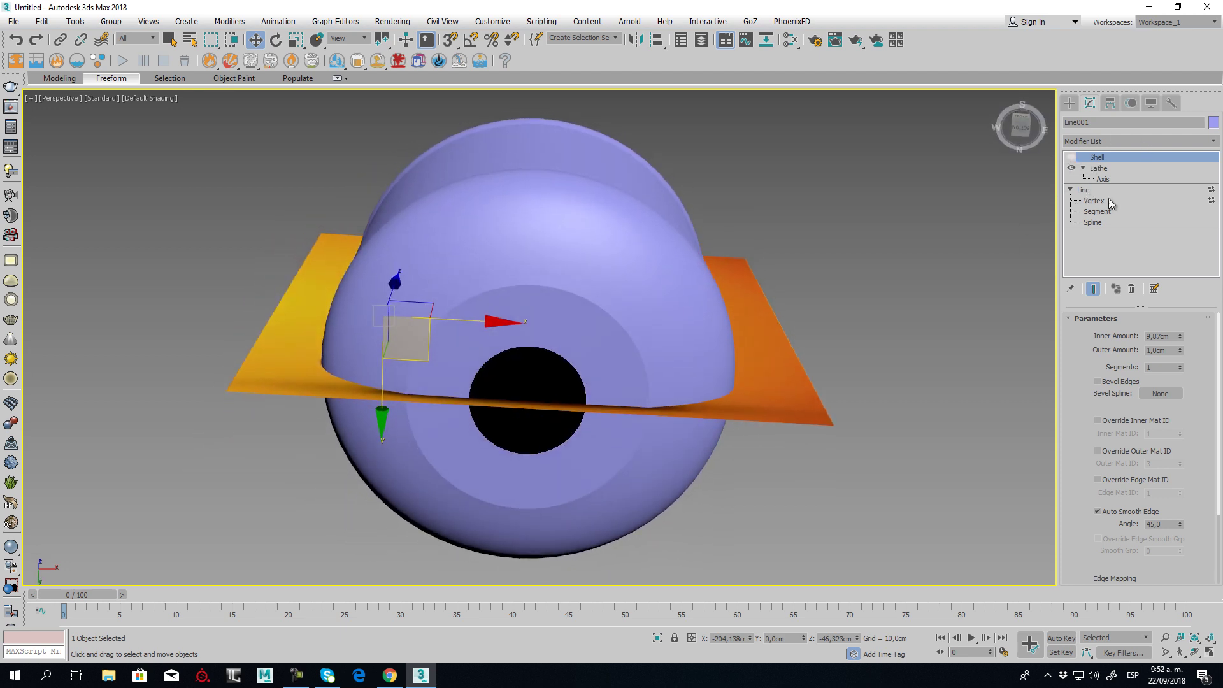
left_click(1092, 201)
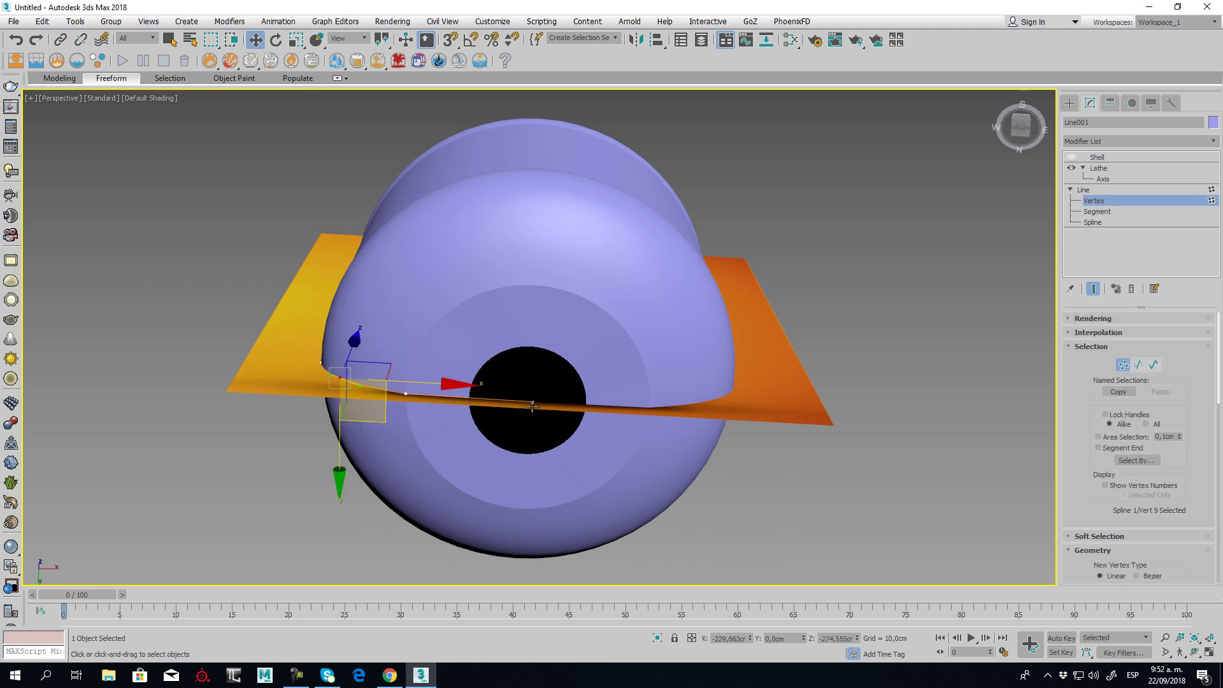
left_click(532, 405)
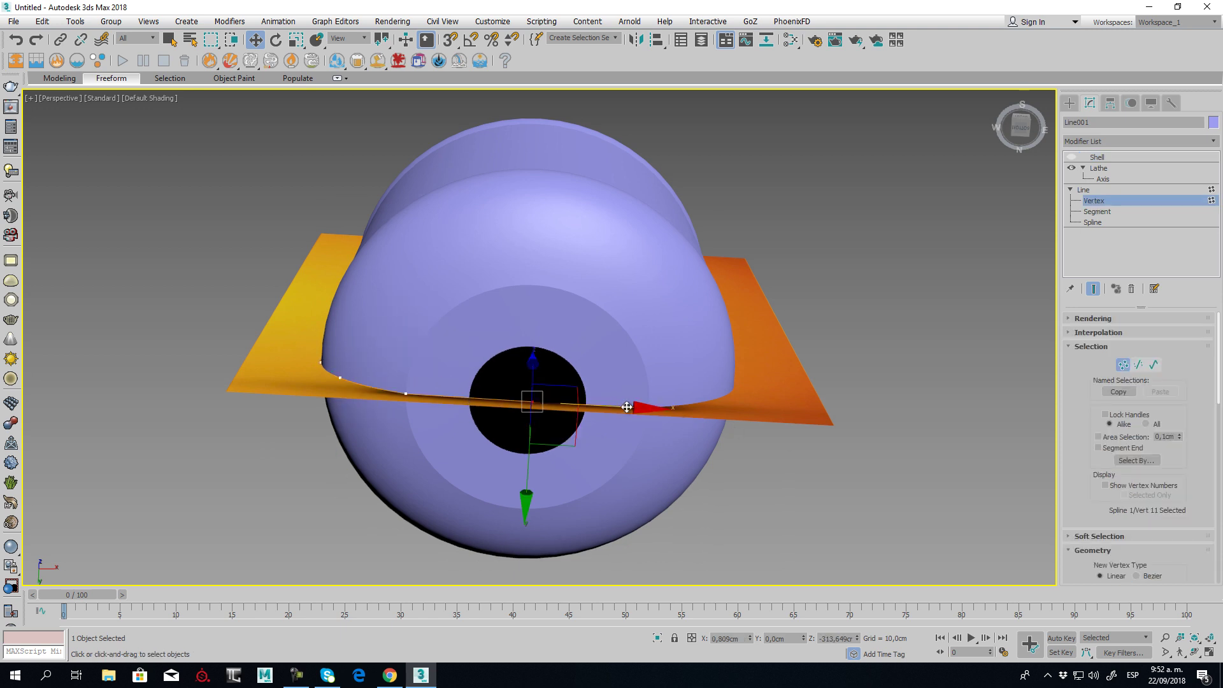
left_click_drag(627, 407, 620, 430)
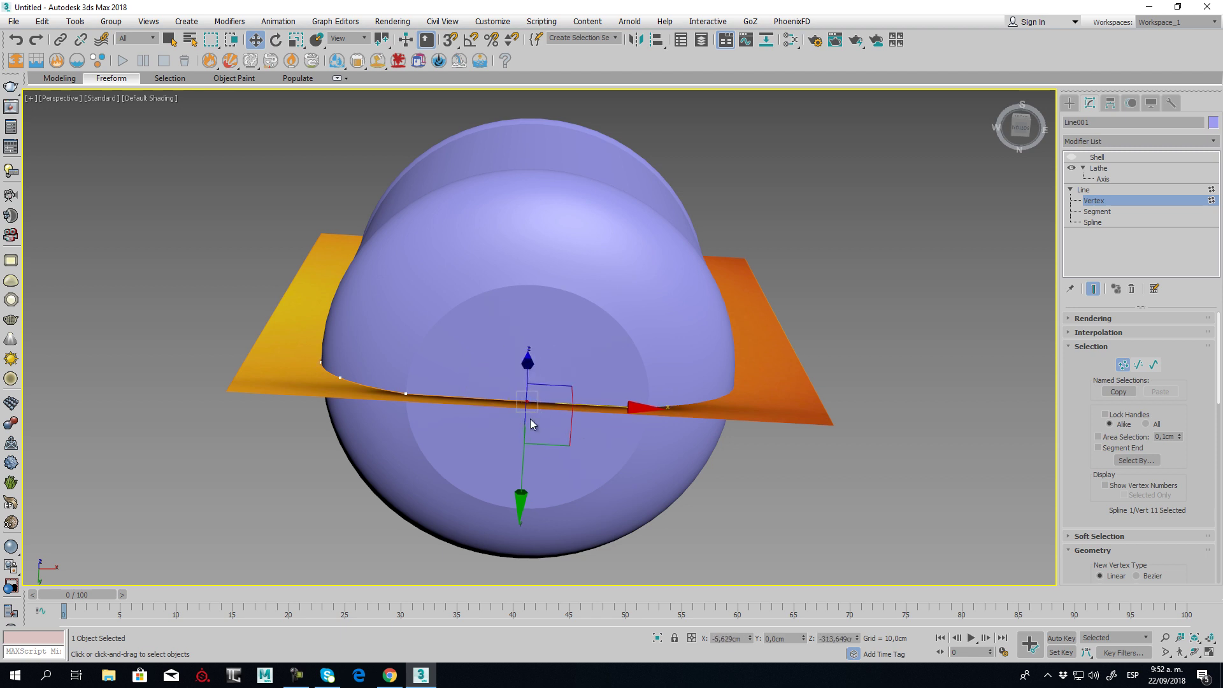
Fine-tune the centre vertex along X to -4,654cm so the base hole closes
scroll(529, 419, "up", 10)
left_click_drag(436, 379, 526, 377)
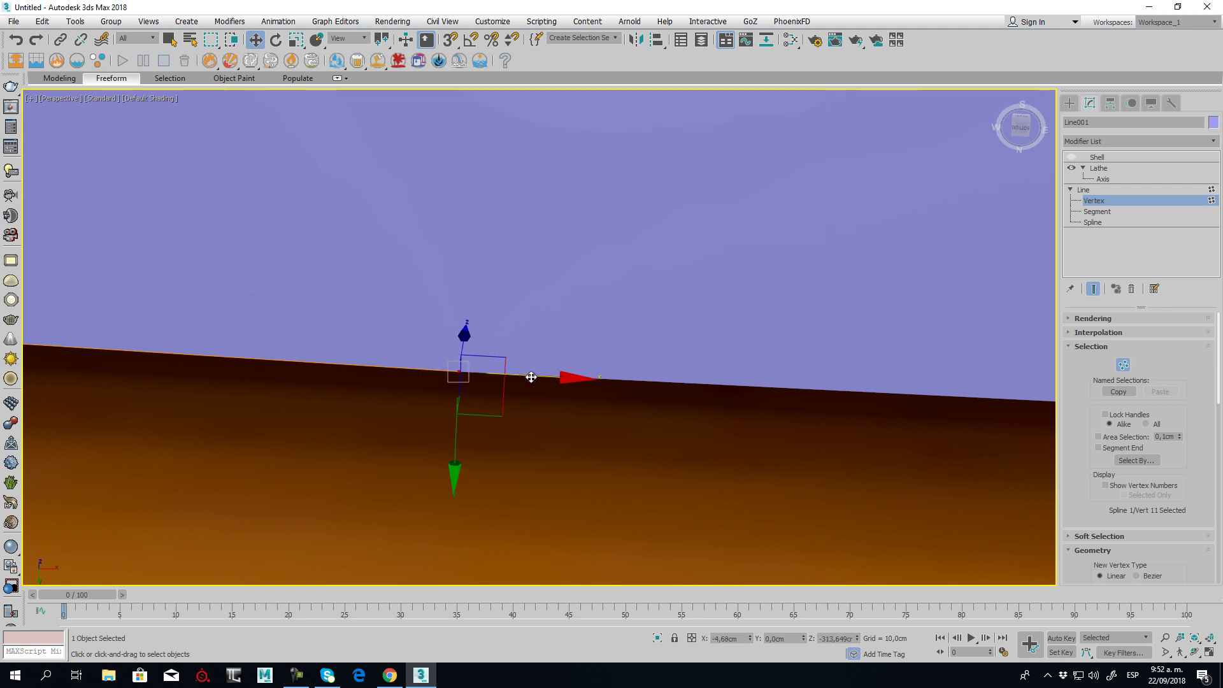
scroll(465, 369, "up", 8)
scroll(494, 355, "down", 6)
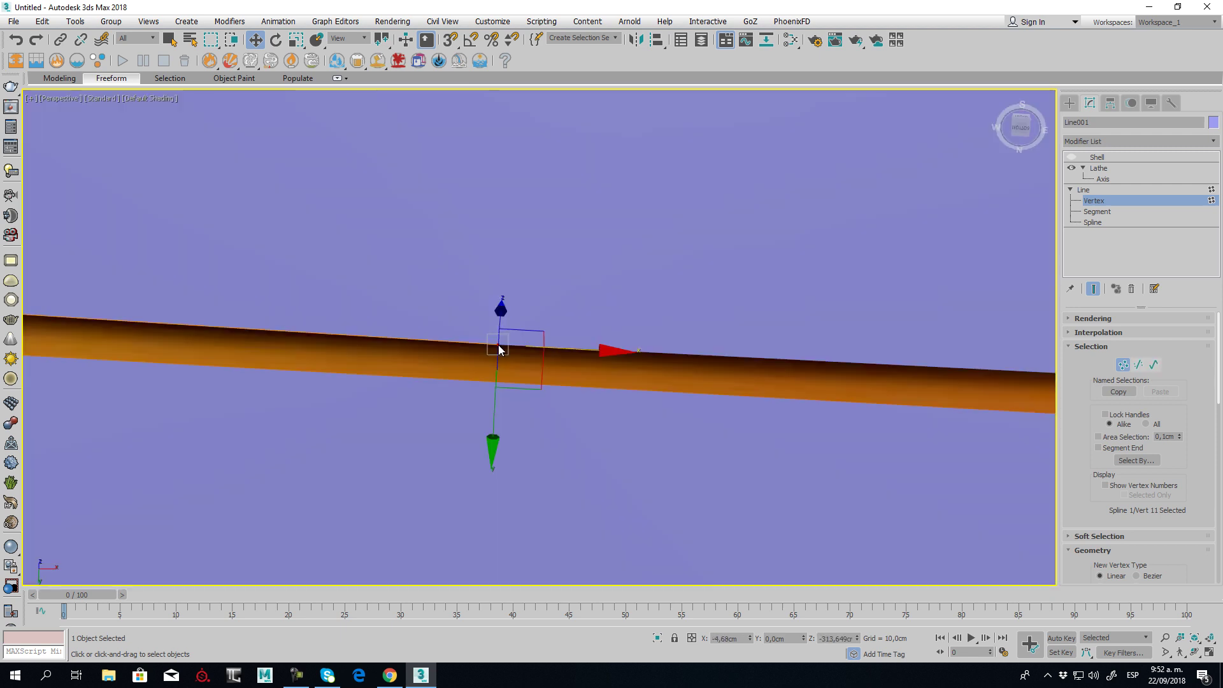
scroll(460, 372, "up", 6)
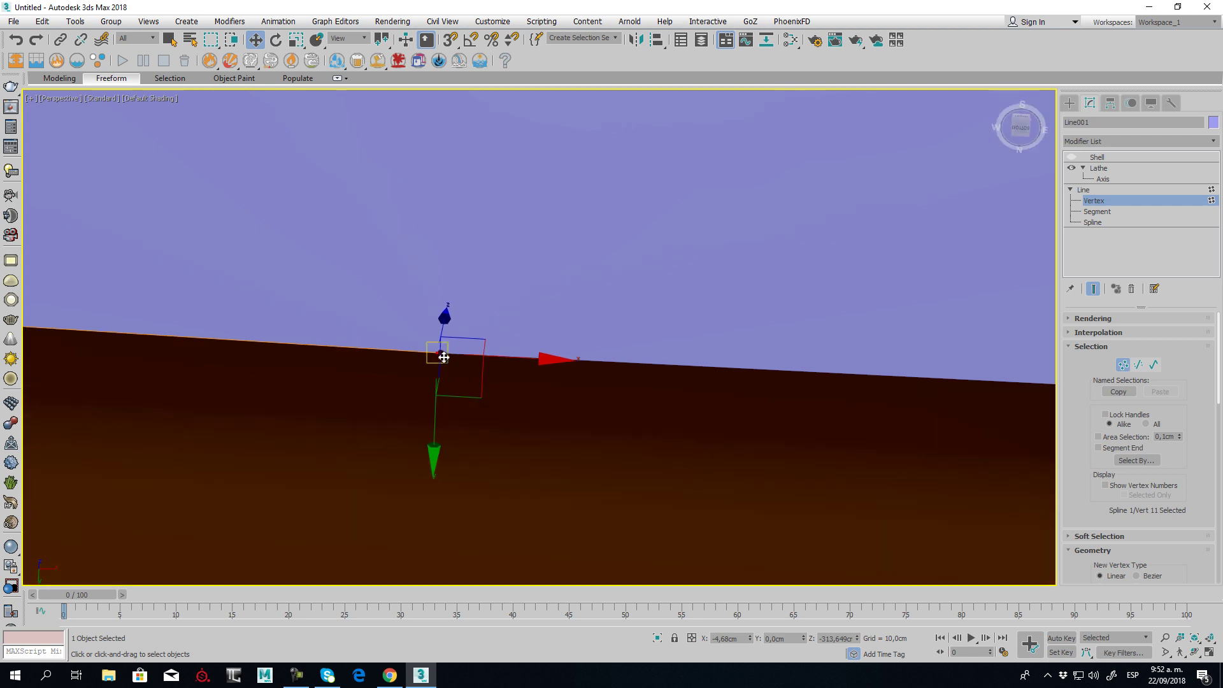
left_click_drag(505, 353, 509, 352)
scroll(509, 352, "down", 8)
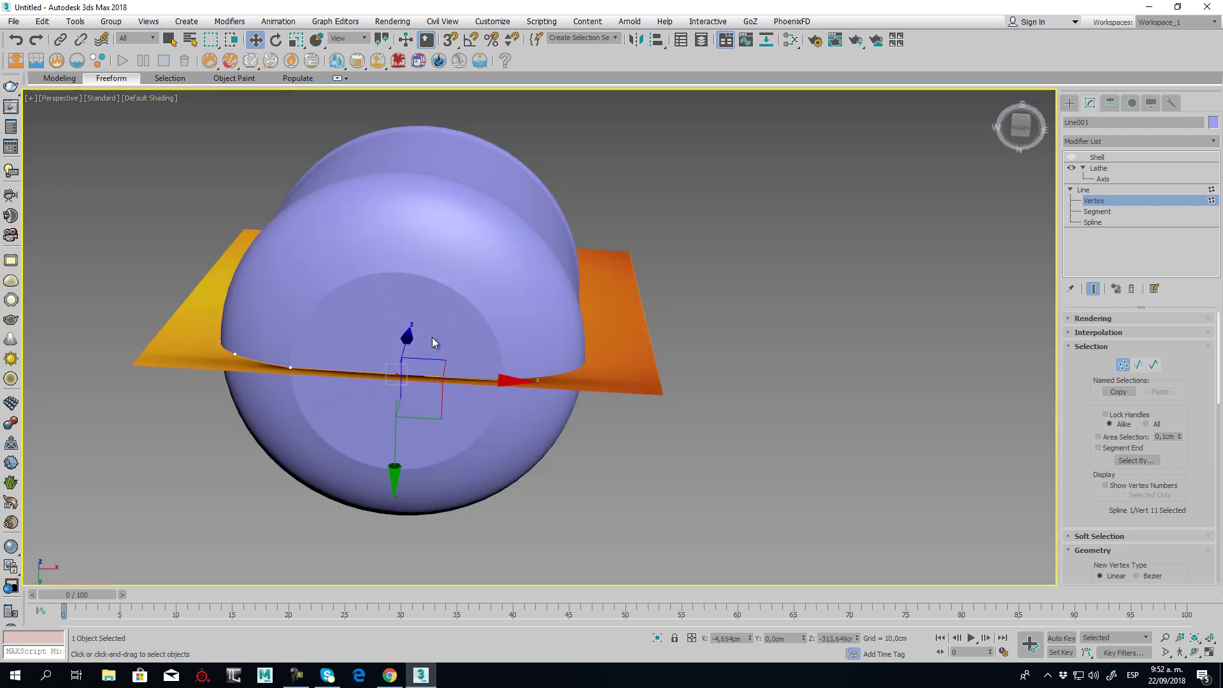
middle_click_drag(432, 338, 463, 393, "alt")
middle_click_drag(461, 289, 470, 342)
scroll(498, 332, "down", 4)
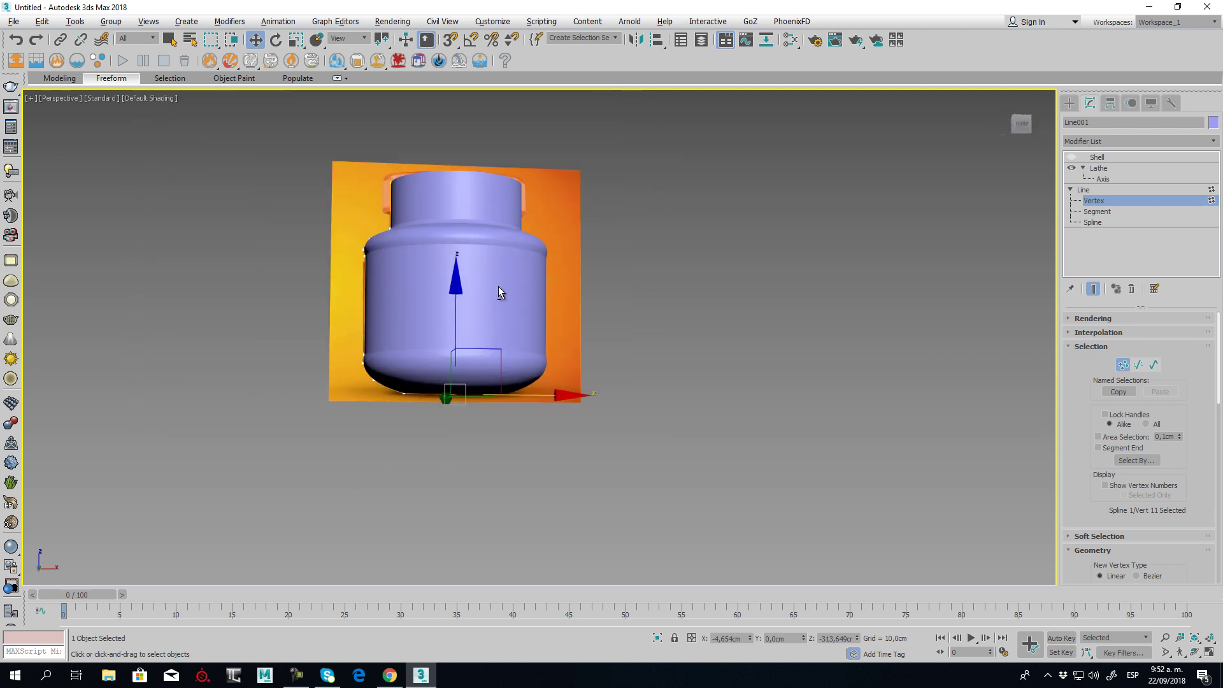
middle_click_drag(498, 285, 499, 321, "alt")
Turn the Shell modifier back on, then delete it from the jar's stack
left_click(1072, 159)
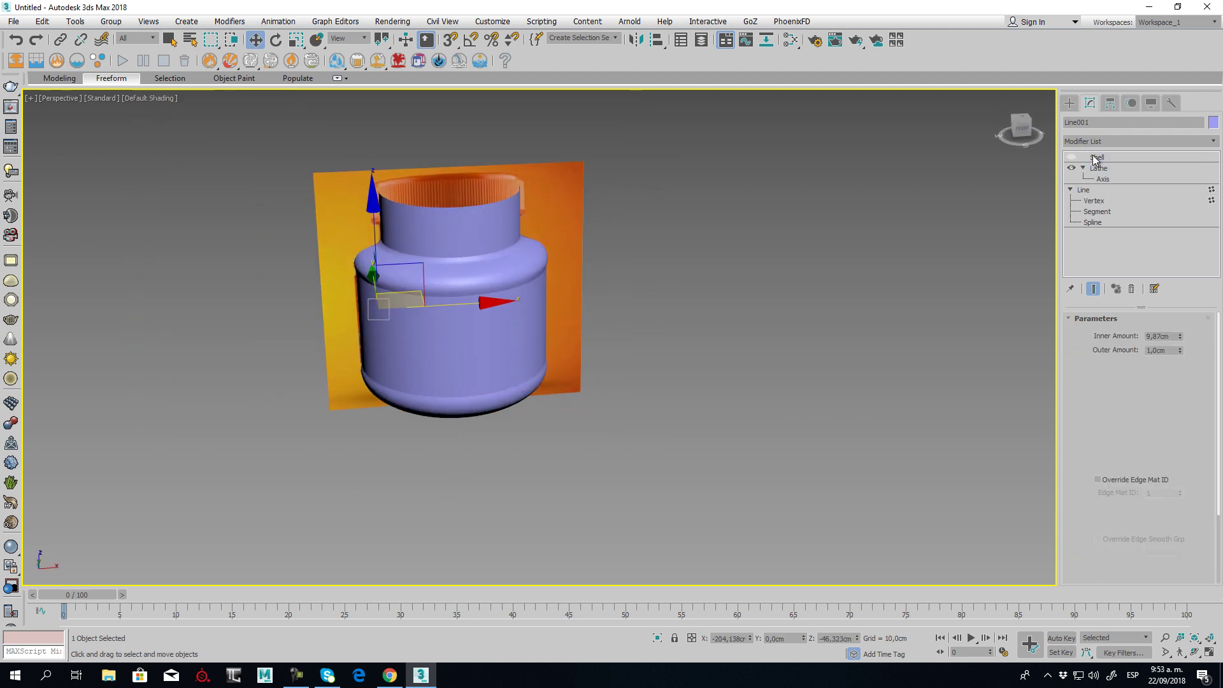
left_click(1071, 156)
middle_click_drag(501, 339, 569, 348)
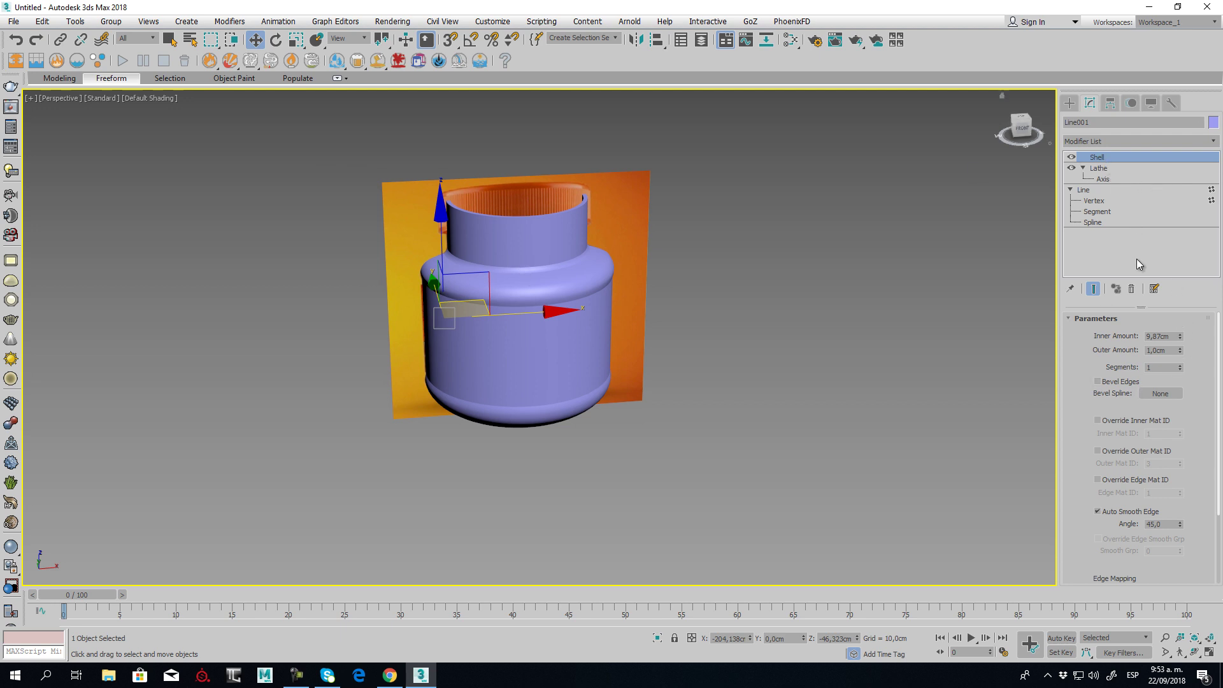
left_click(1131, 289)
Collapse the modifier stack through the Lathe, confirming with Yes
right_click(561, 320)
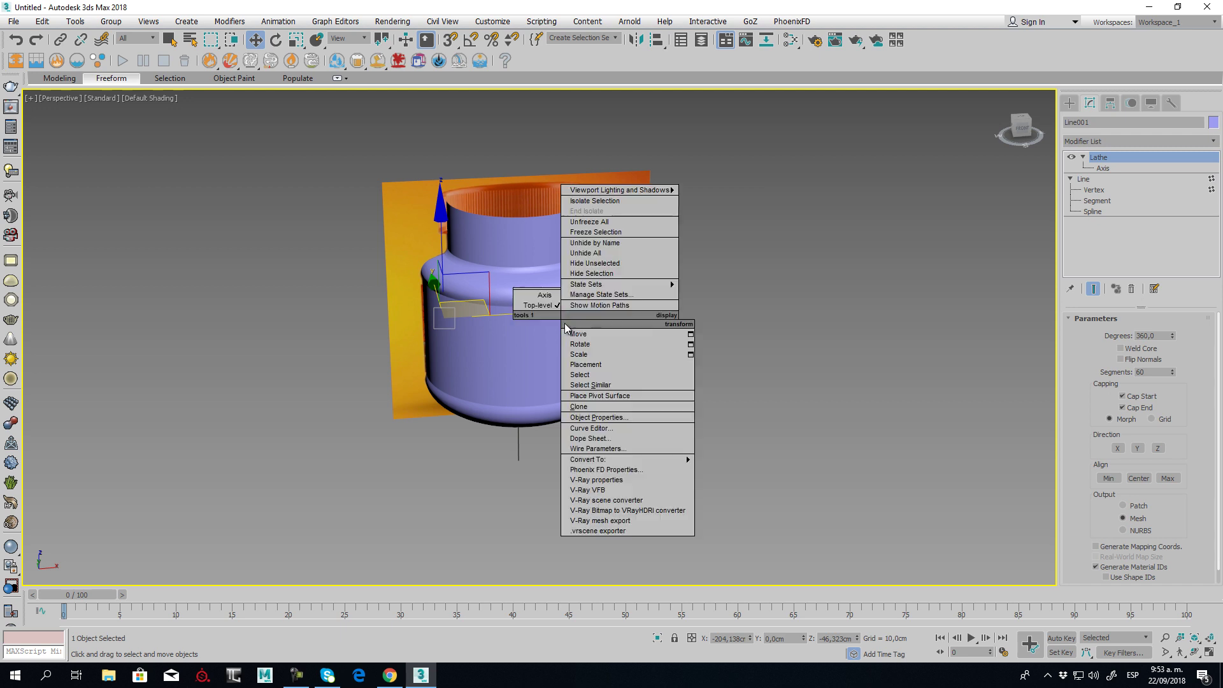
mouse_move(688, 459)
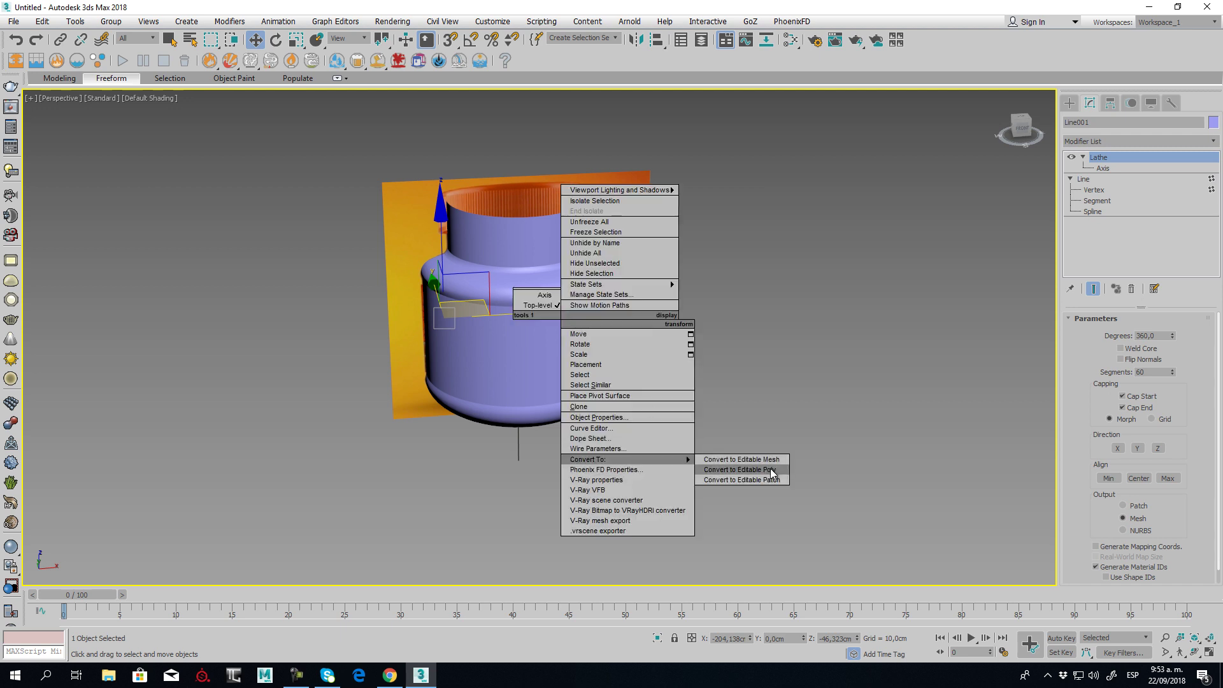
right_click(1137, 159)
left_click(1112, 270)
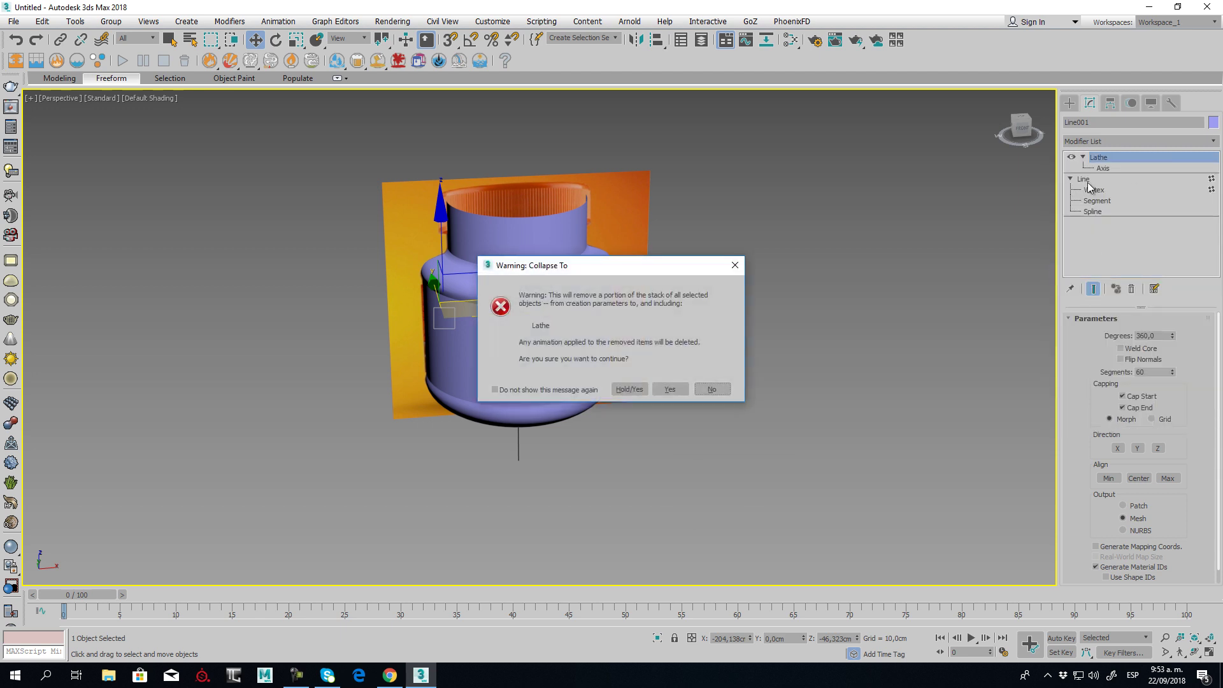
left_click(675, 392)
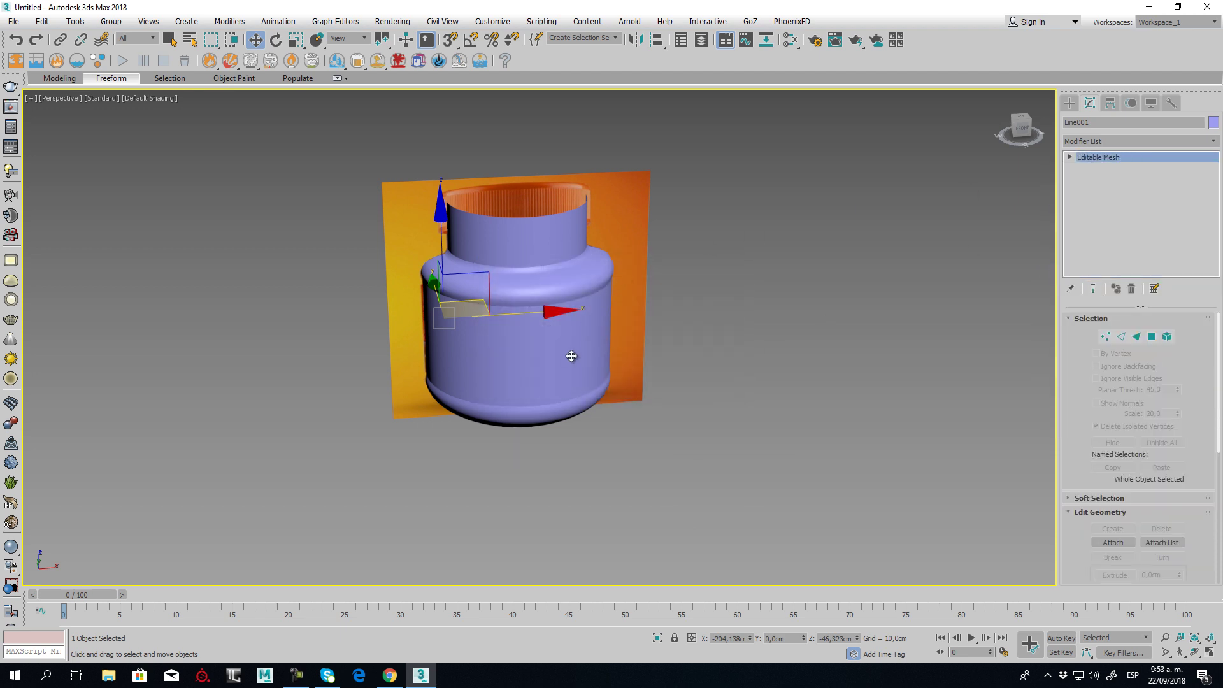
Convert the jar to an Editable Poly
right_click(537, 349)
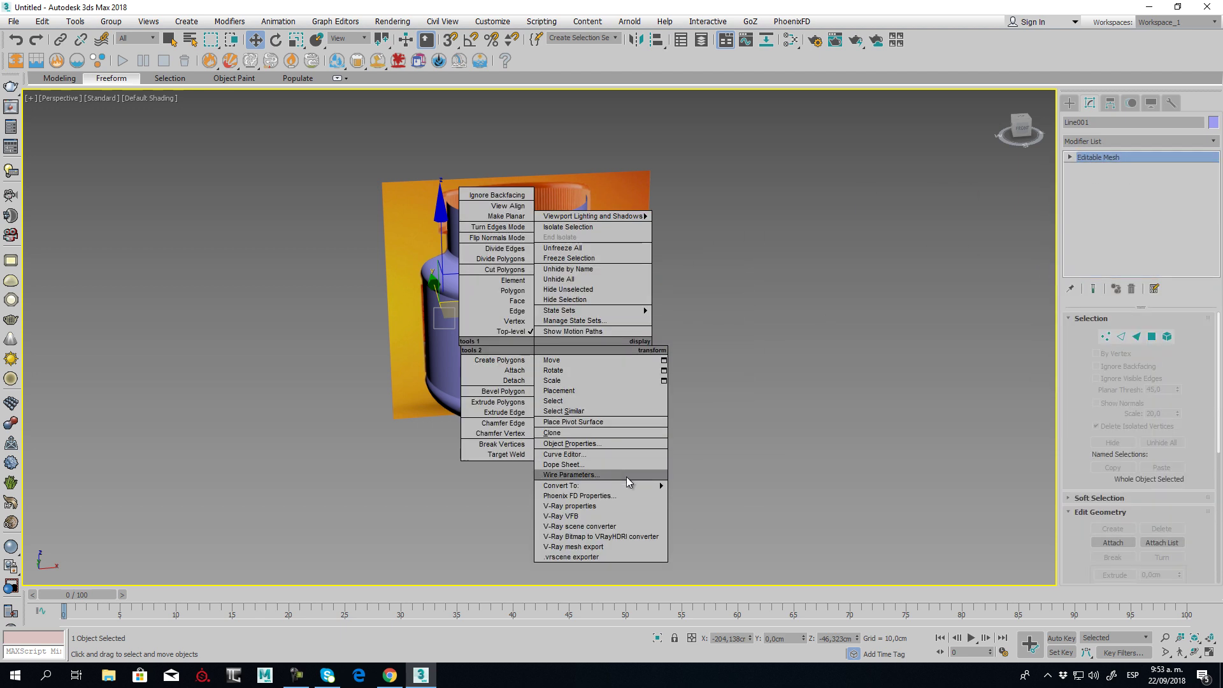
mouse_move(626, 477)
left_click(736, 494)
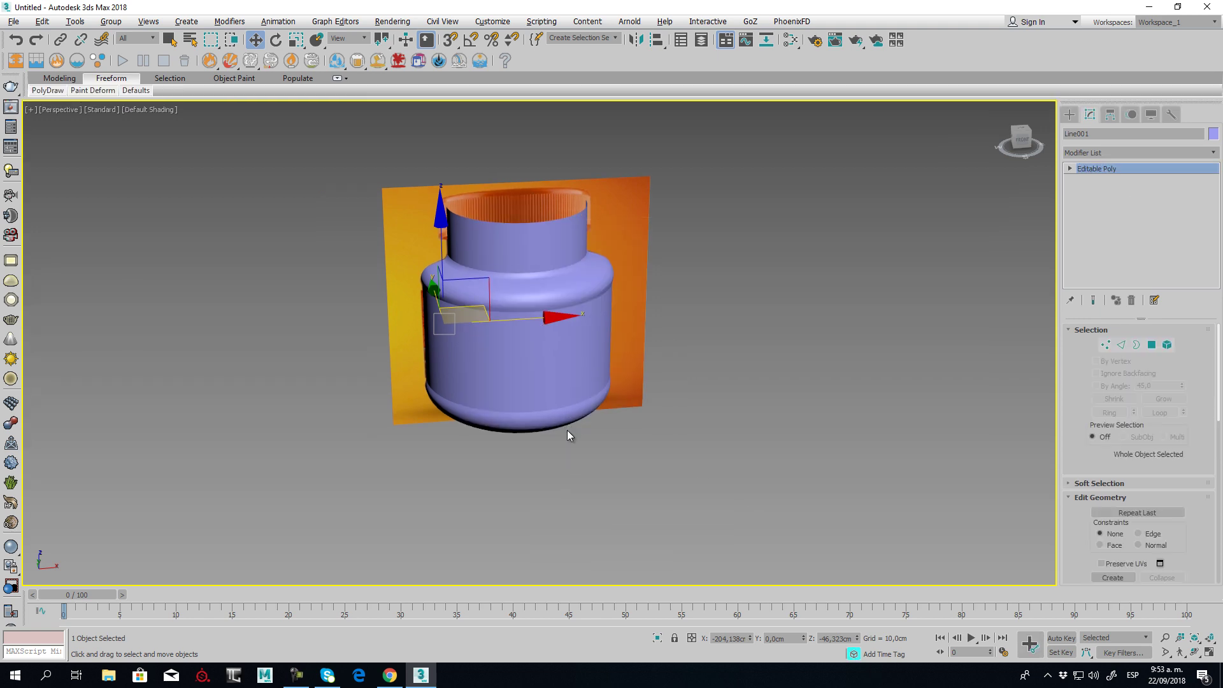
Turn on Edged Faces and hide the backdrop plane so only the jar shows
middle_click_drag(567, 430, 510, 399, "alt")
scroll(510, 398, "up", 2)
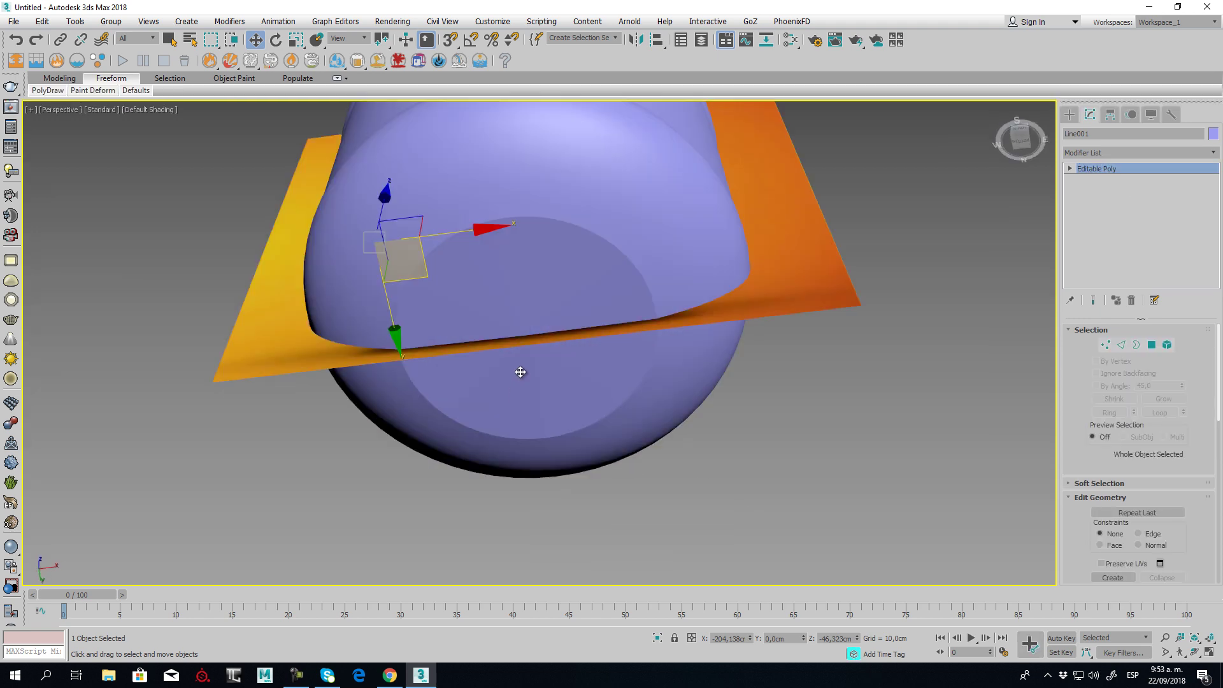
key("F4")
scroll(521, 355, "up", 5)
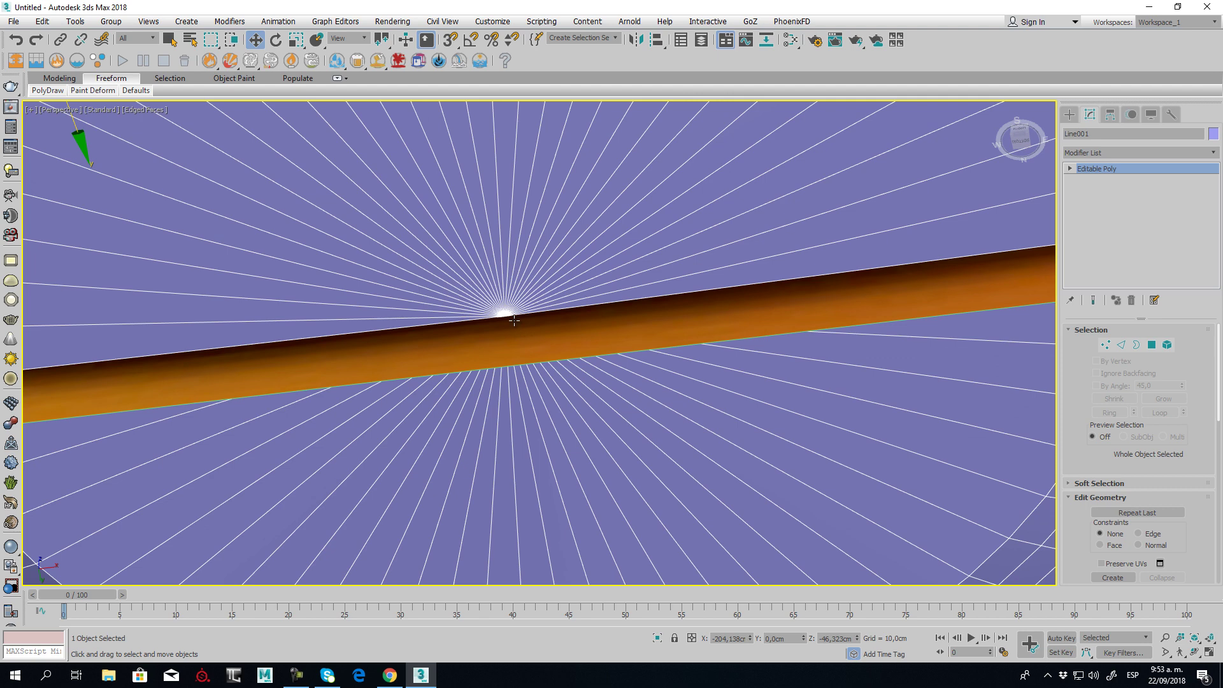
right_click(514, 321)
left_click(541, 276)
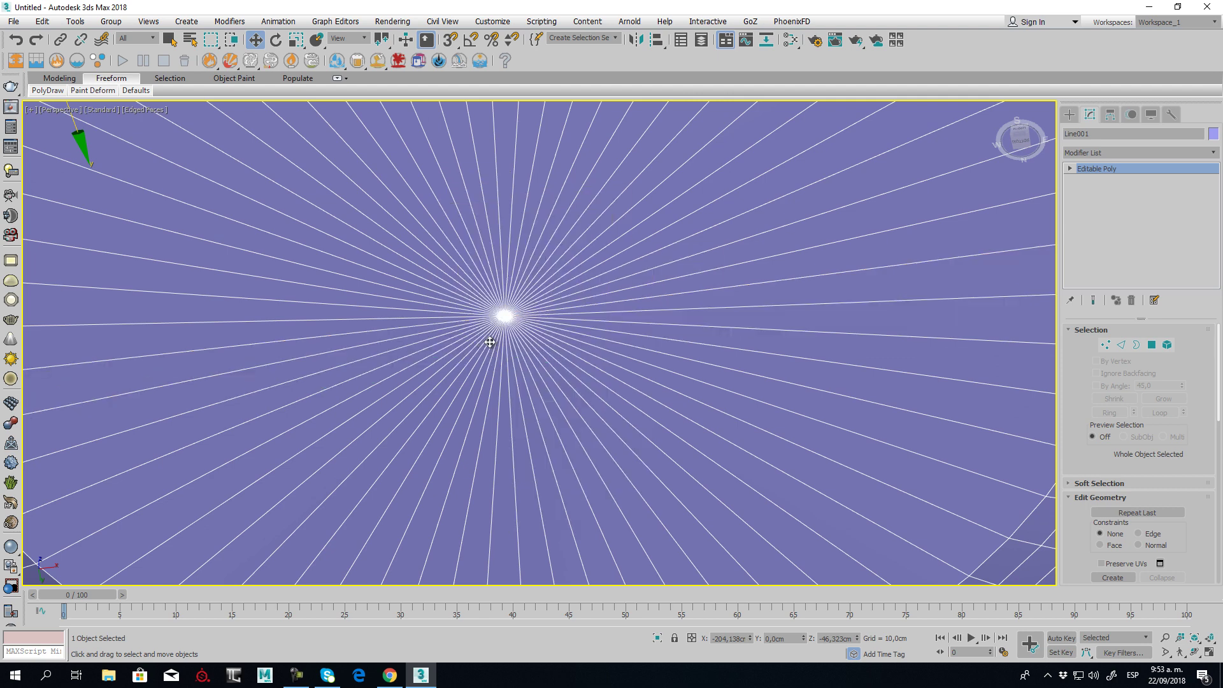
In Vertex mode, remove the centre vertex at the jar's top
left_click(1105, 344)
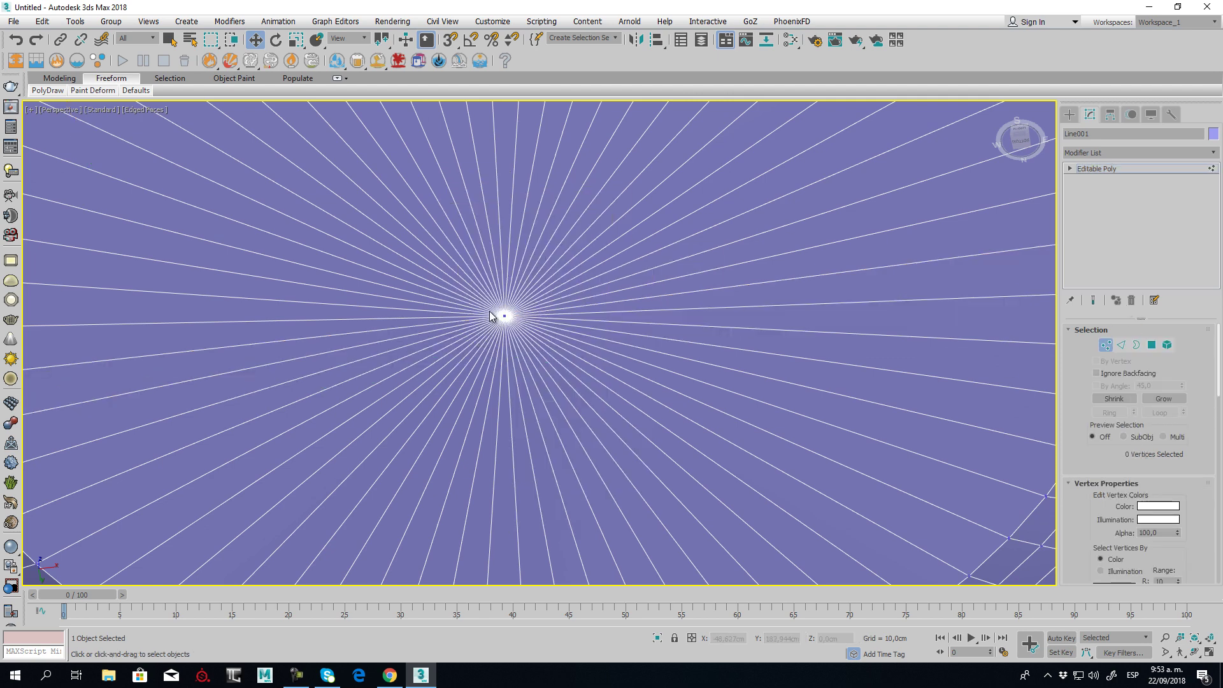
key("F3")
middle_click_drag(524, 344, 506, 410, "alt")
left_click_drag(551, 484, 552, 485)
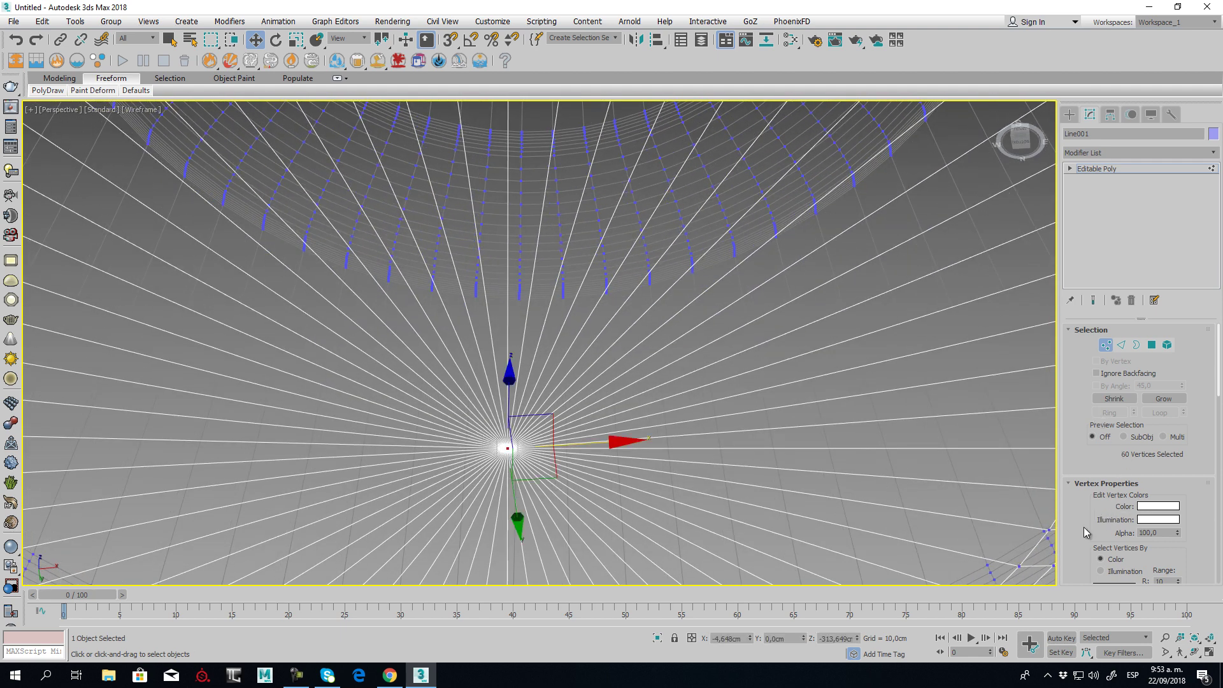
scroll(1125, 478, "down", 5)
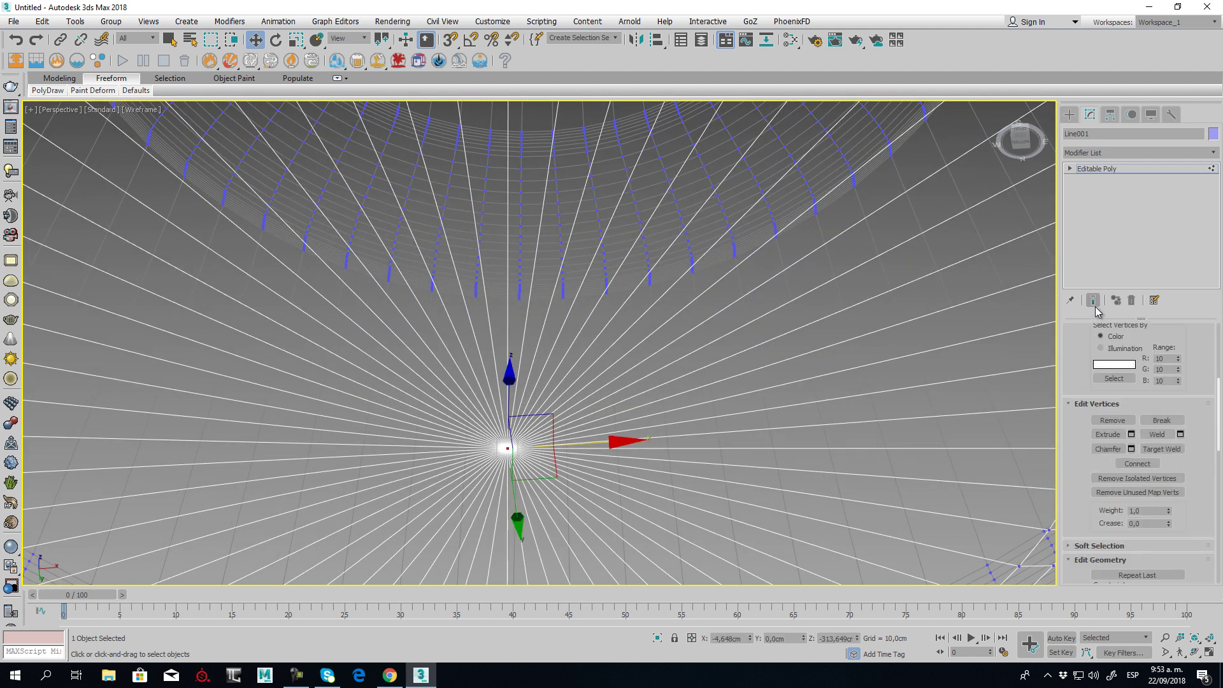
left_click(1112, 420)
scroll(476, 342, "down", 5)
scroll(476, 342, "down", 3)
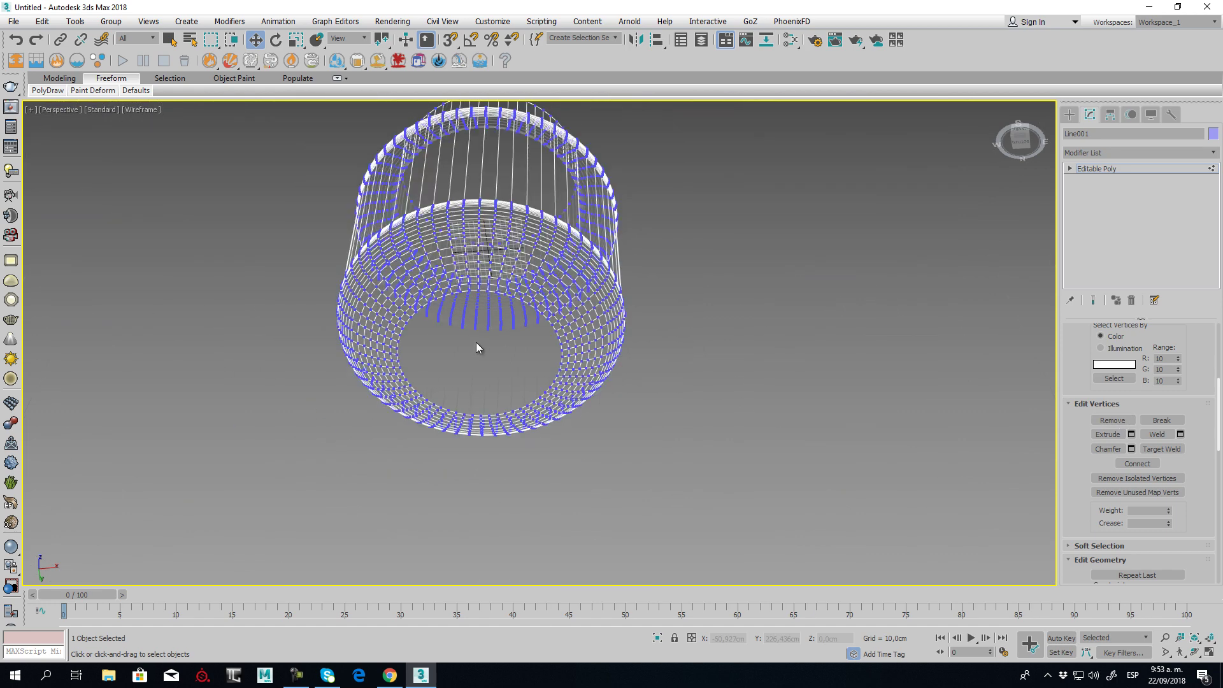
key("F3")
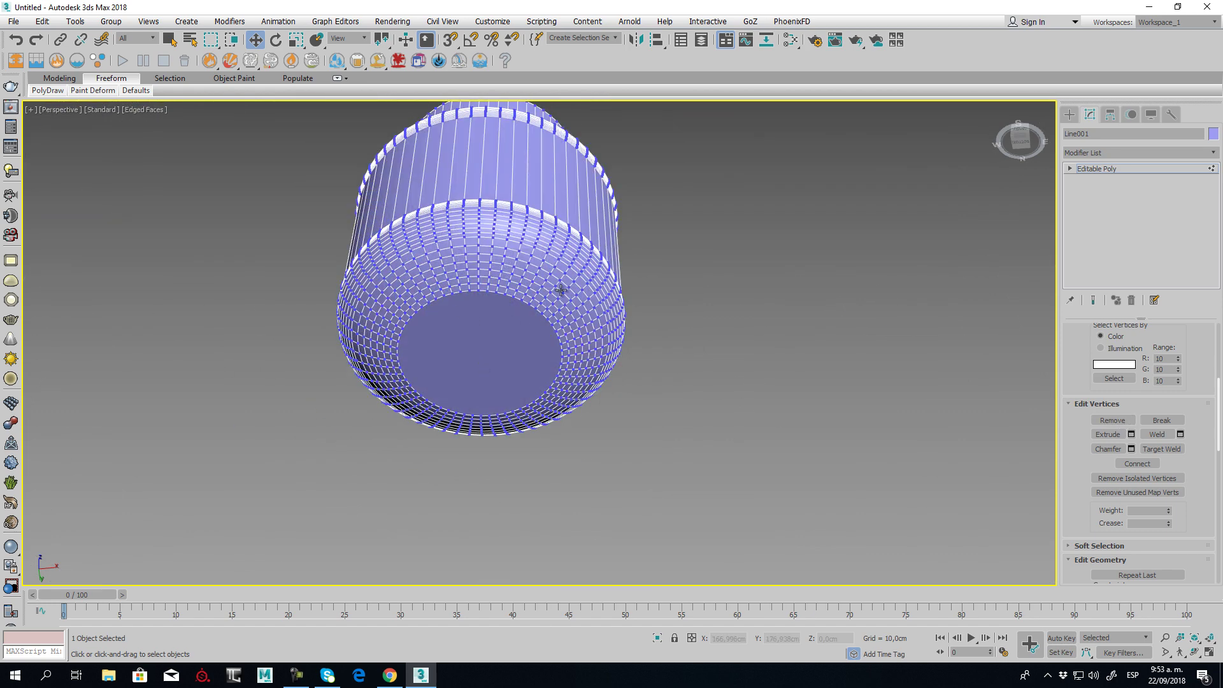
Leave sub-object mode and add a Shell modifier to the jar
left_click(1094, 166)
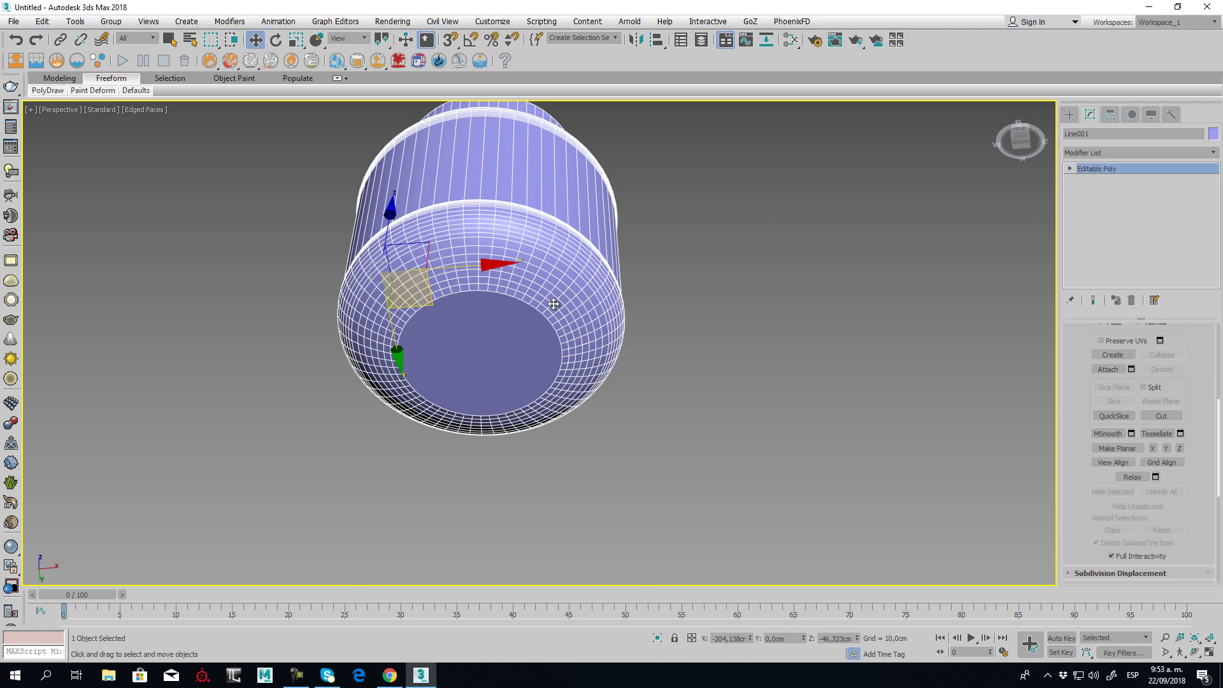
middle_click_drag(554, 304, 528, 342, "alt")
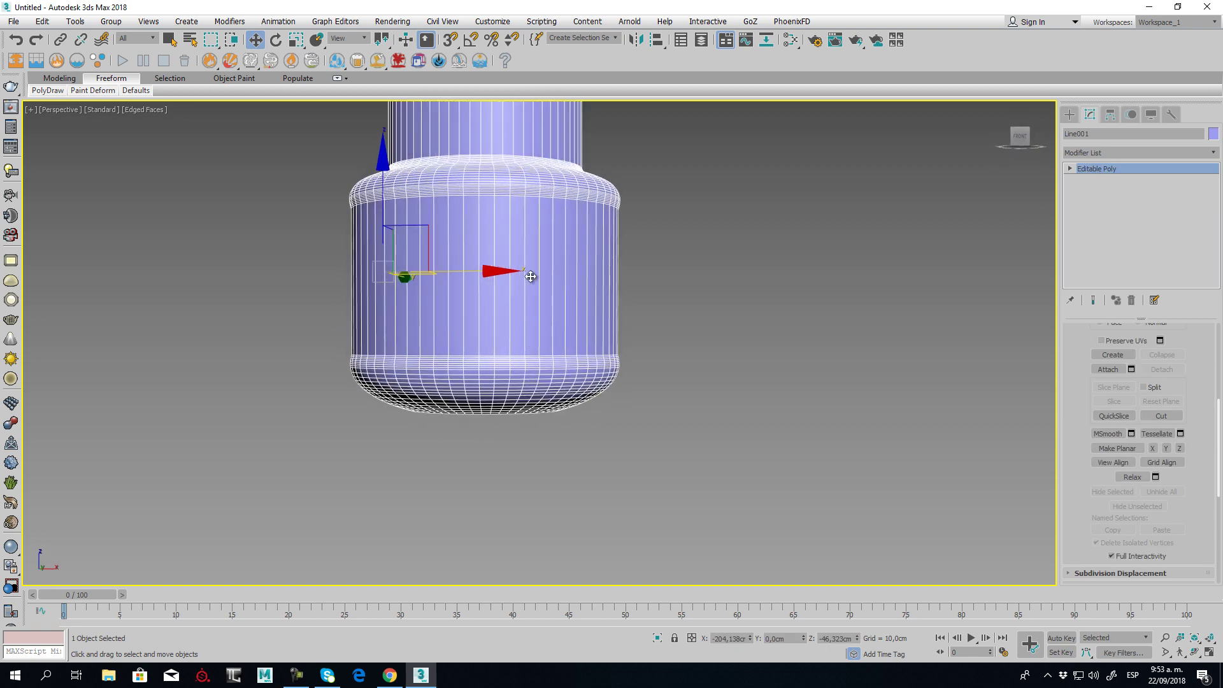
middle_click_drag(530, 277, 544, 357)
middle_click_drag(810, 299, 813, 373, "alt")
left_click(1140, 153)
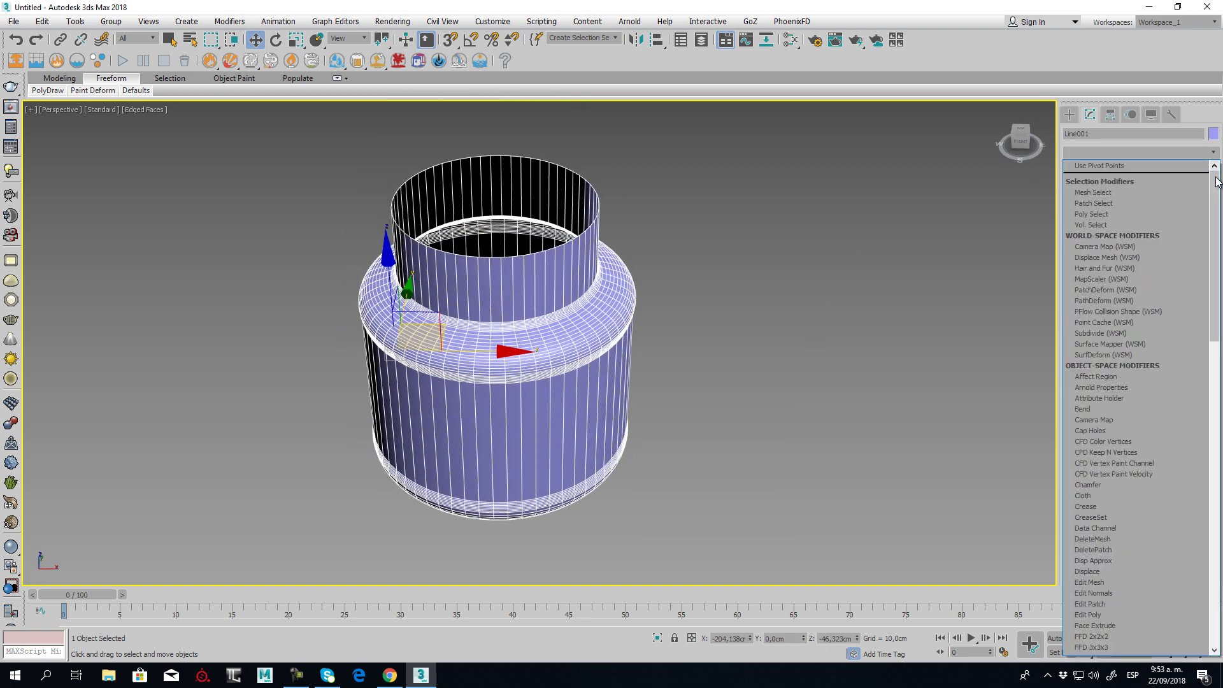
scroll(1133, 395, "down", 10)
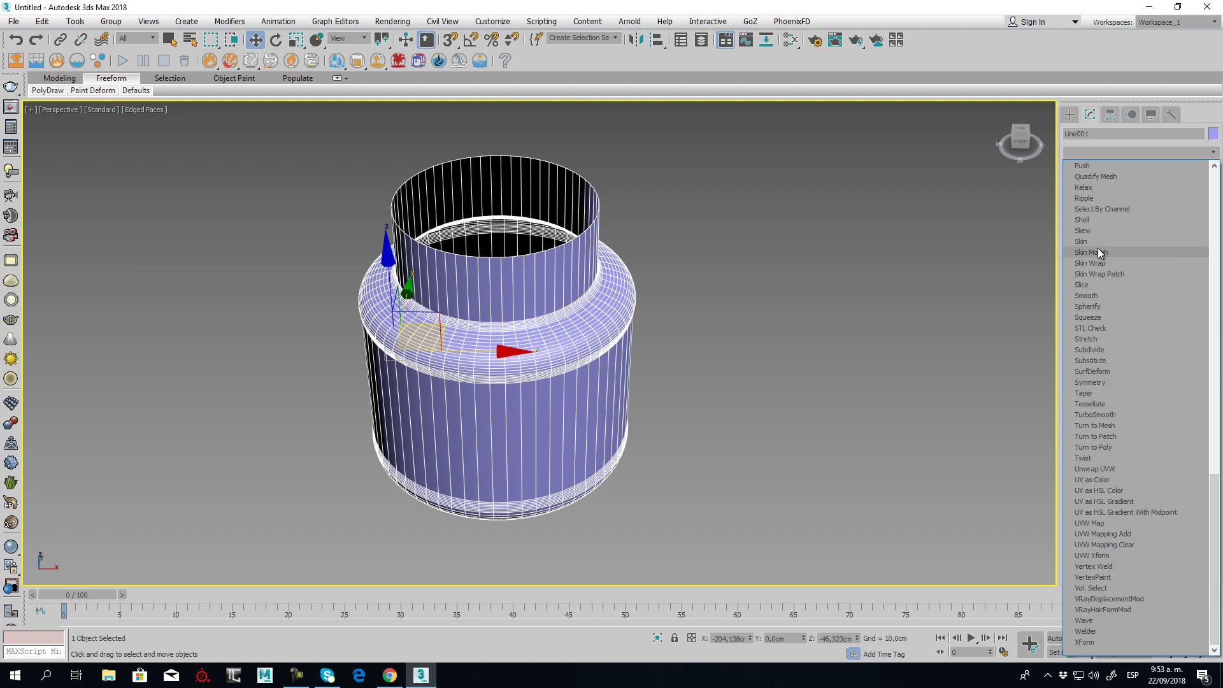
left_click(1092, 219)
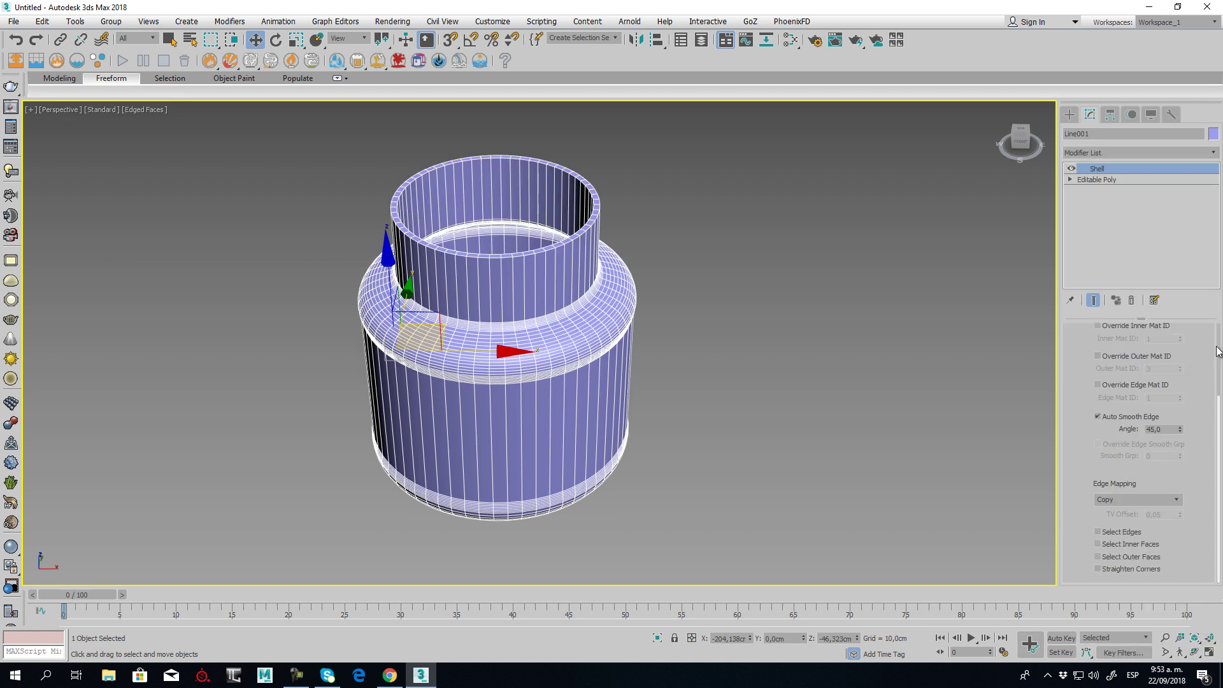
Turn off edged faces so the shelled jar shows with smooth shading
left_click_drag(1205, 346, 1201, 481)
middle_click_drag(590, 319, 649, 339)
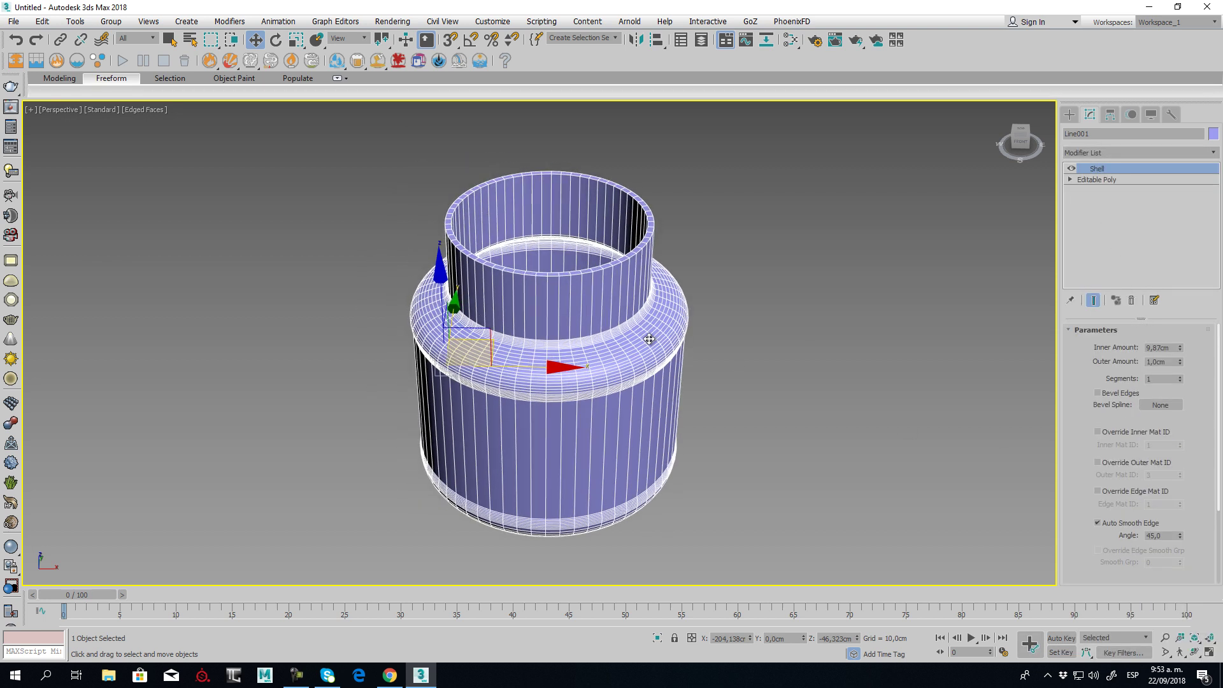
key("F4")
mouse_move(581, 287)
middle_mouse_down("alt")
mouse_move(661, 380)
mouse_move(634, 334)
mouse_move(625, 342)
mouse_move(728, 371)
mouse_move(732, 399)
mouse_move(701, 475)
mouse_move(647, 330)
mouse_move(636, 341)
mouse_move(522, 290)
mouse_move(597, 333)
middle_mouse_up("alt")
Show the jar in Front view and pick the Line spline tool
key("f")
scroll(587, 326, "down", 1)
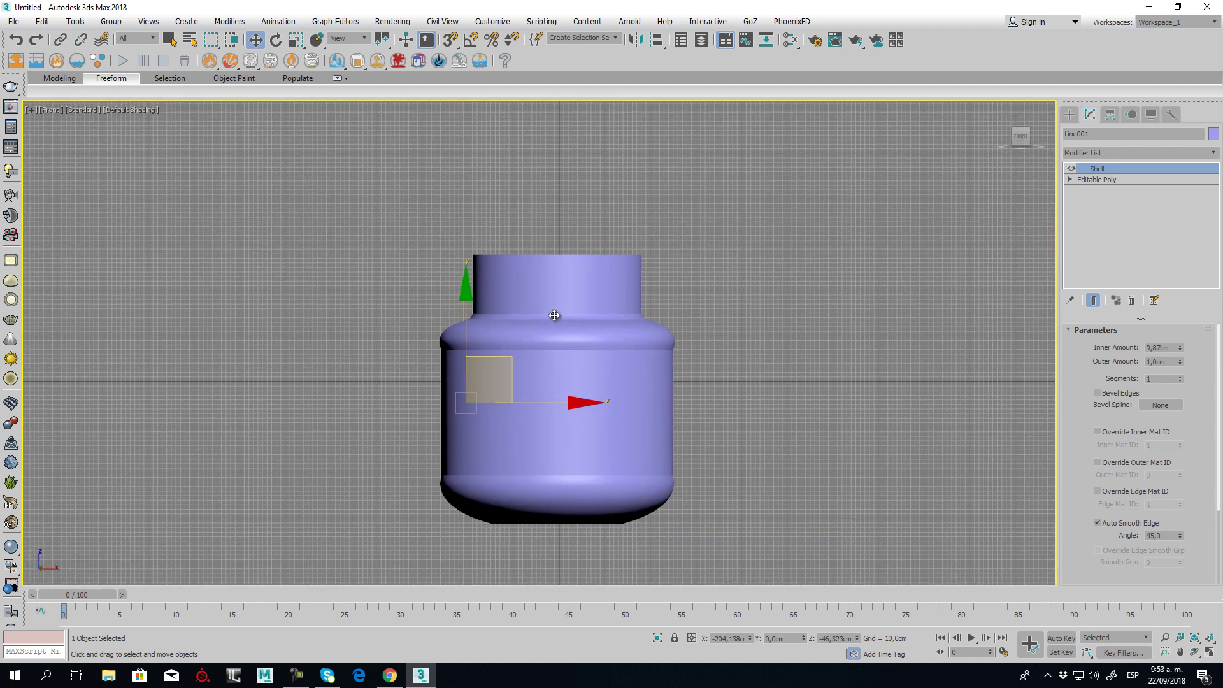
left_click(1070, 114)
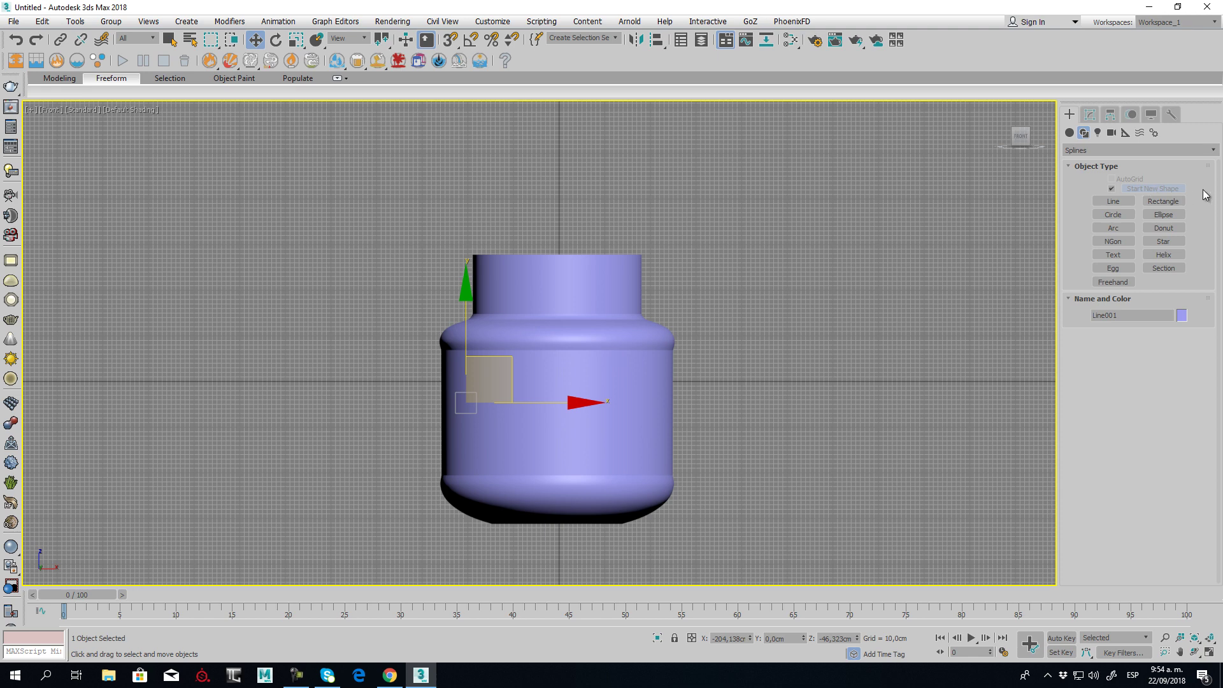
left_click(1112, 204)
Unhide all objects to restore the reference photo and lid
right_click(777, 317)
right_click(777, 316)
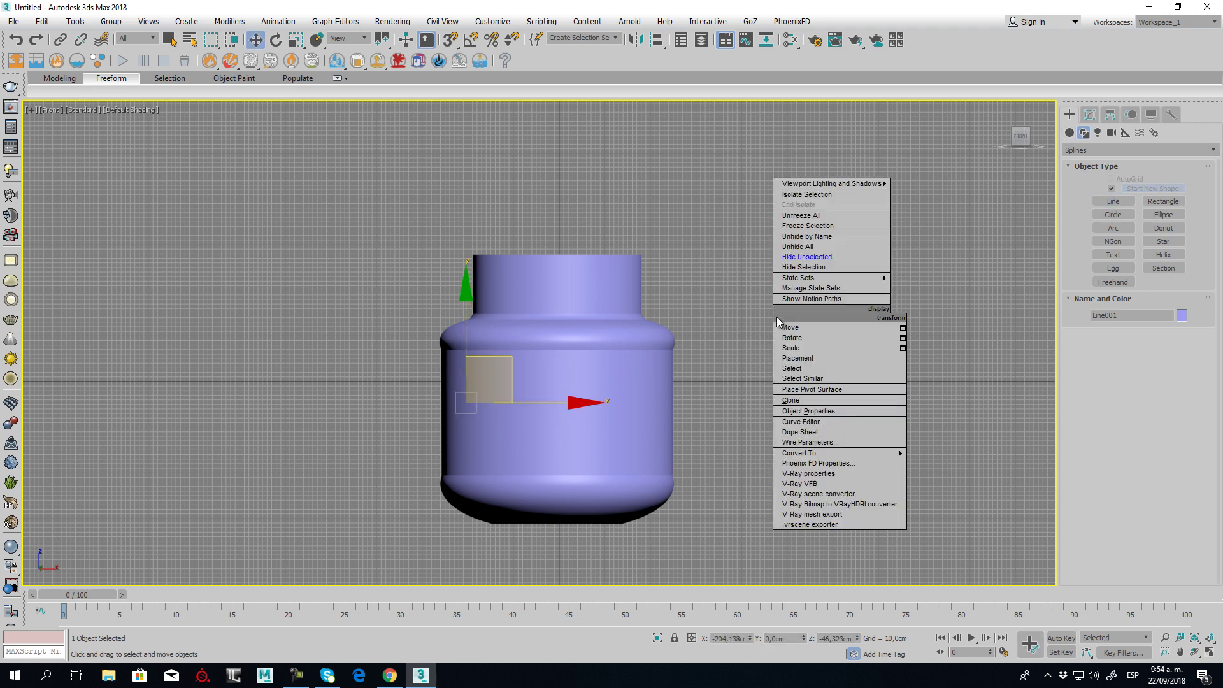
left_click(801, 246)
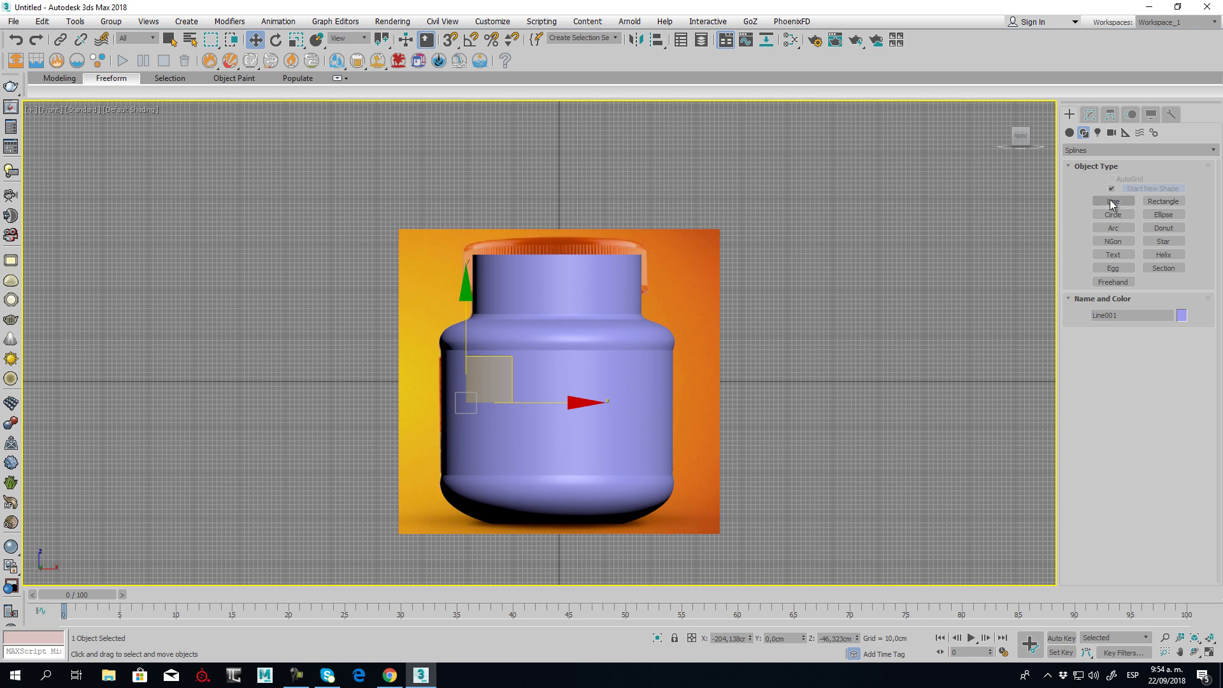
Trace the lid's profile with a new line from its lower lip up and across the top
left_click(1112, 202)
scroll(469, 275, "up", 10)
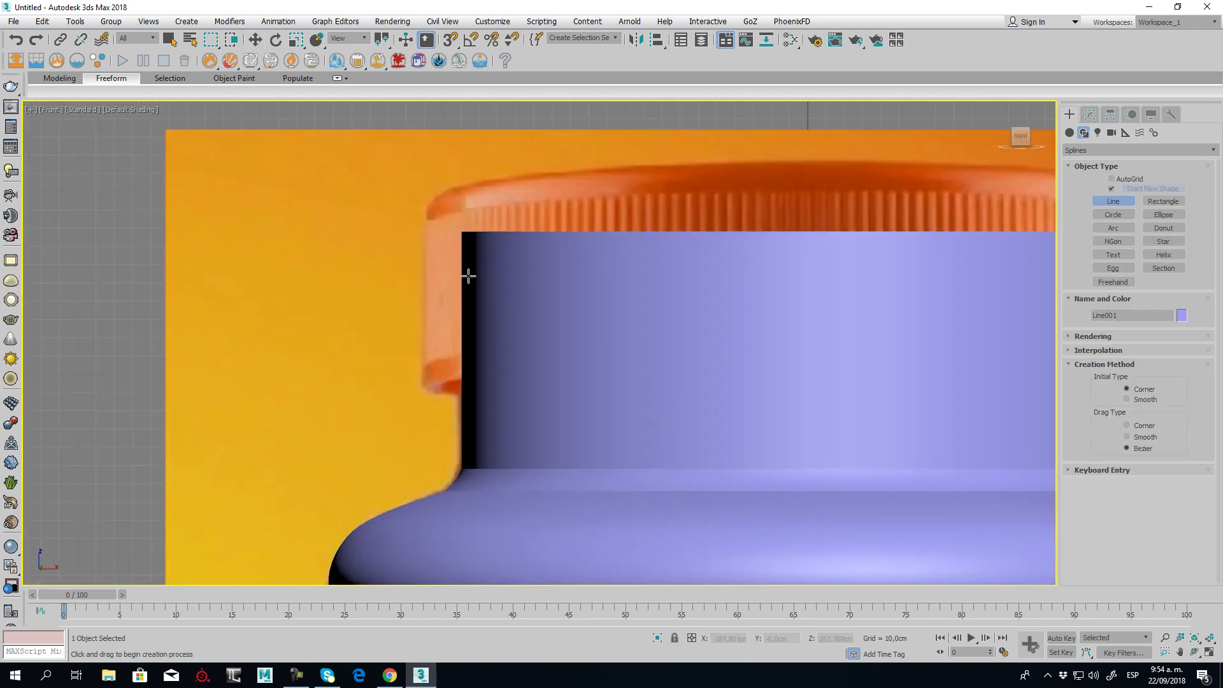
left_click(423, 388)
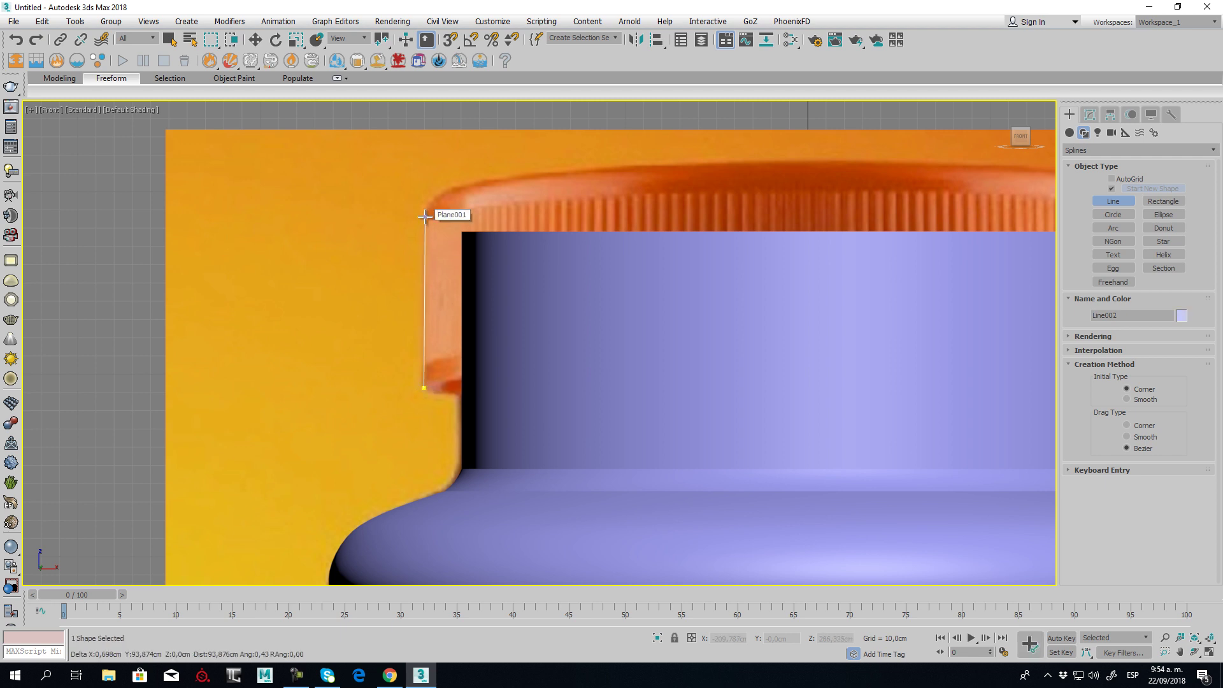
left_click(424, 371)
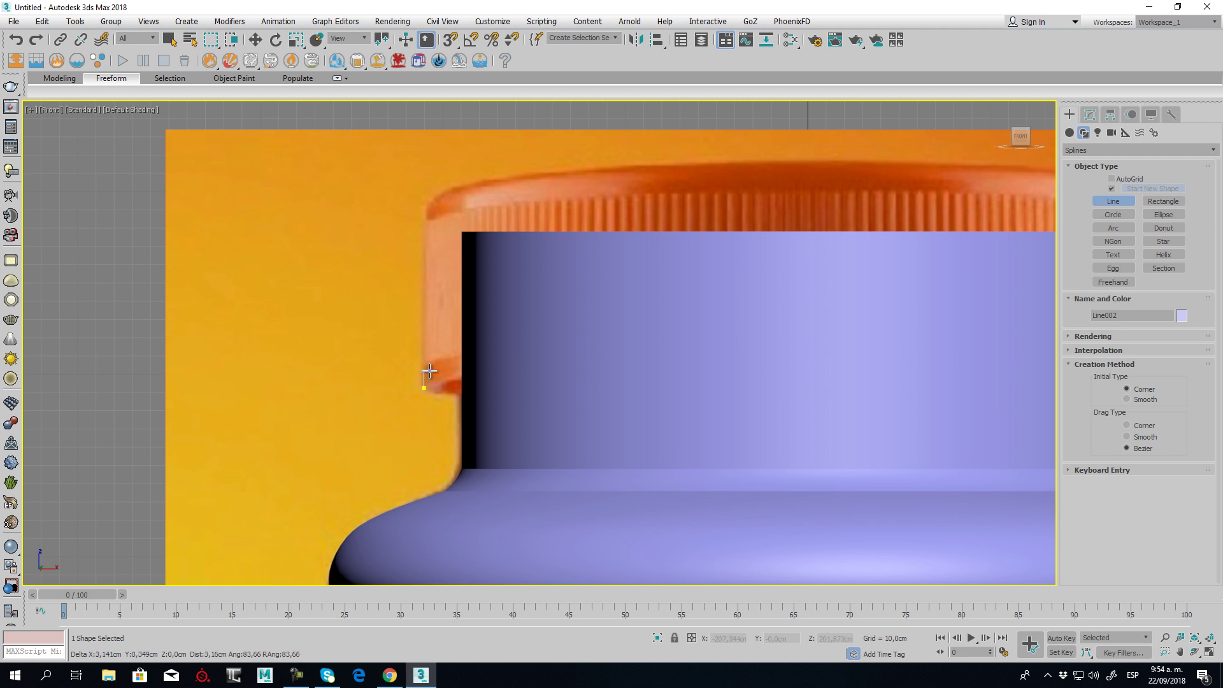
left_click(429, 371)
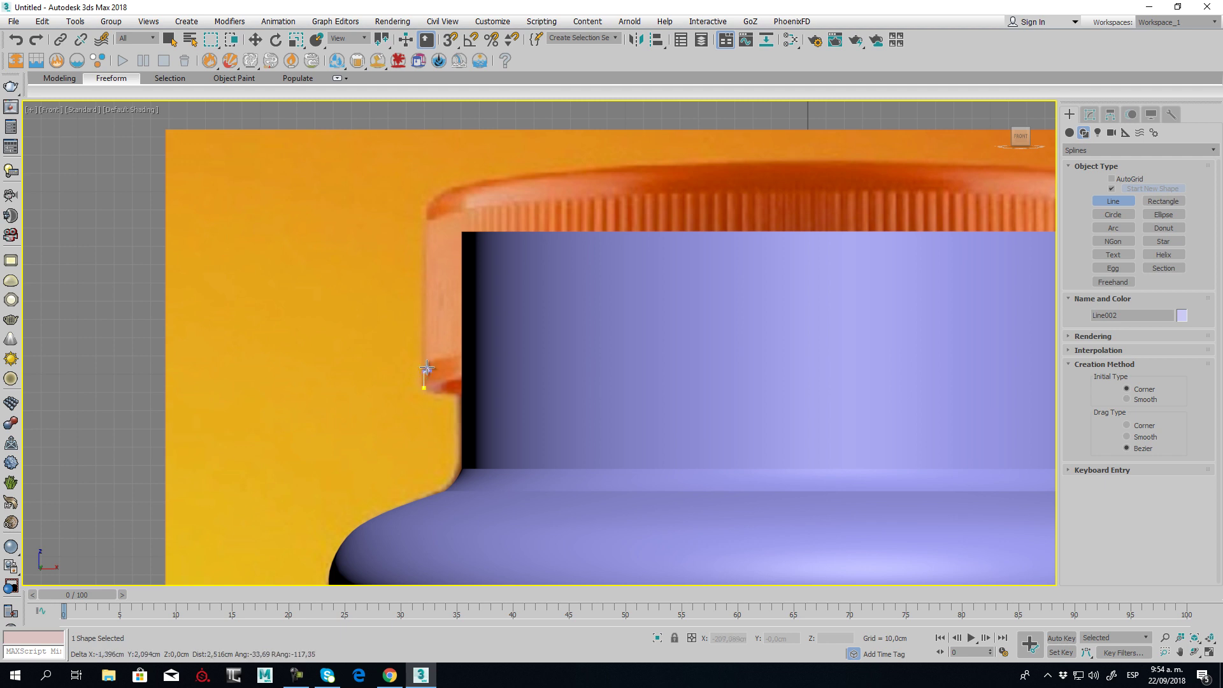
left_click(430, 217)
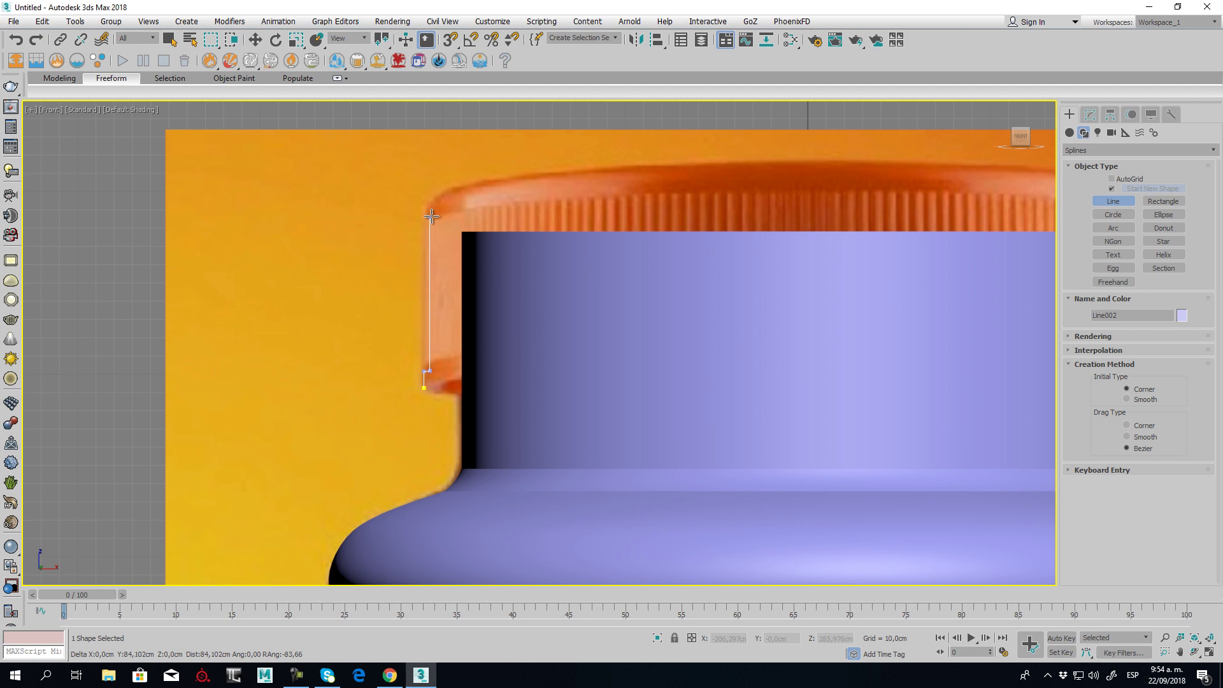
left_click(443, 192)
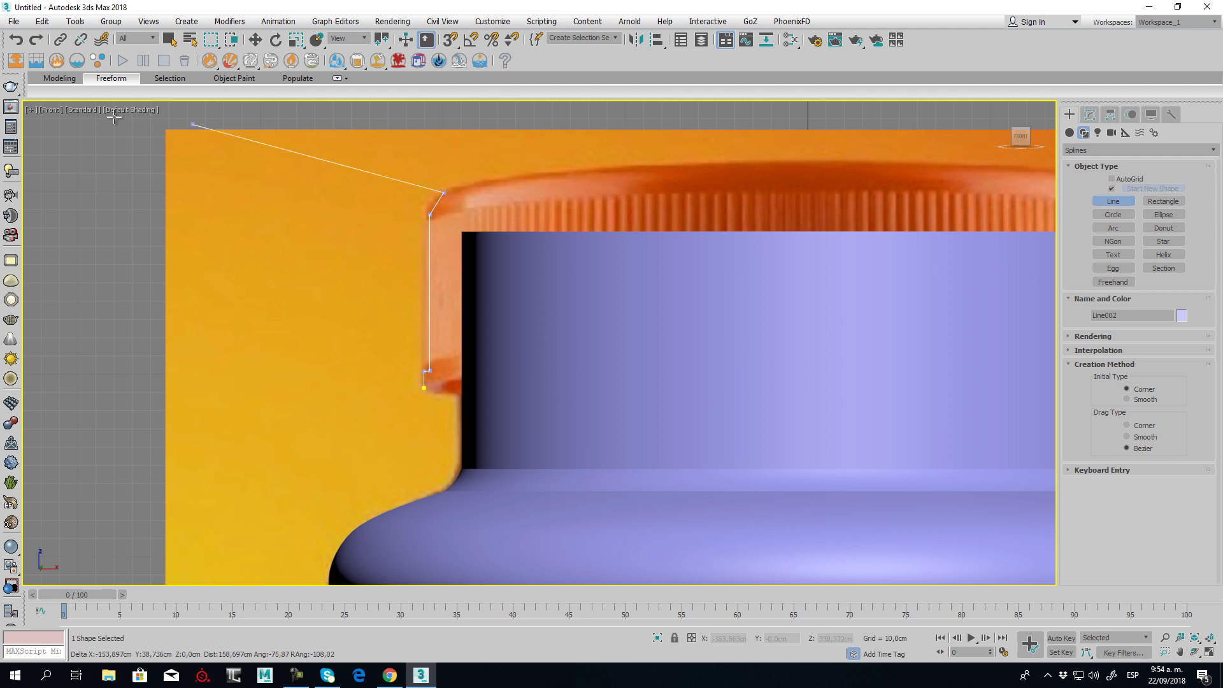
left_click(809, 189)
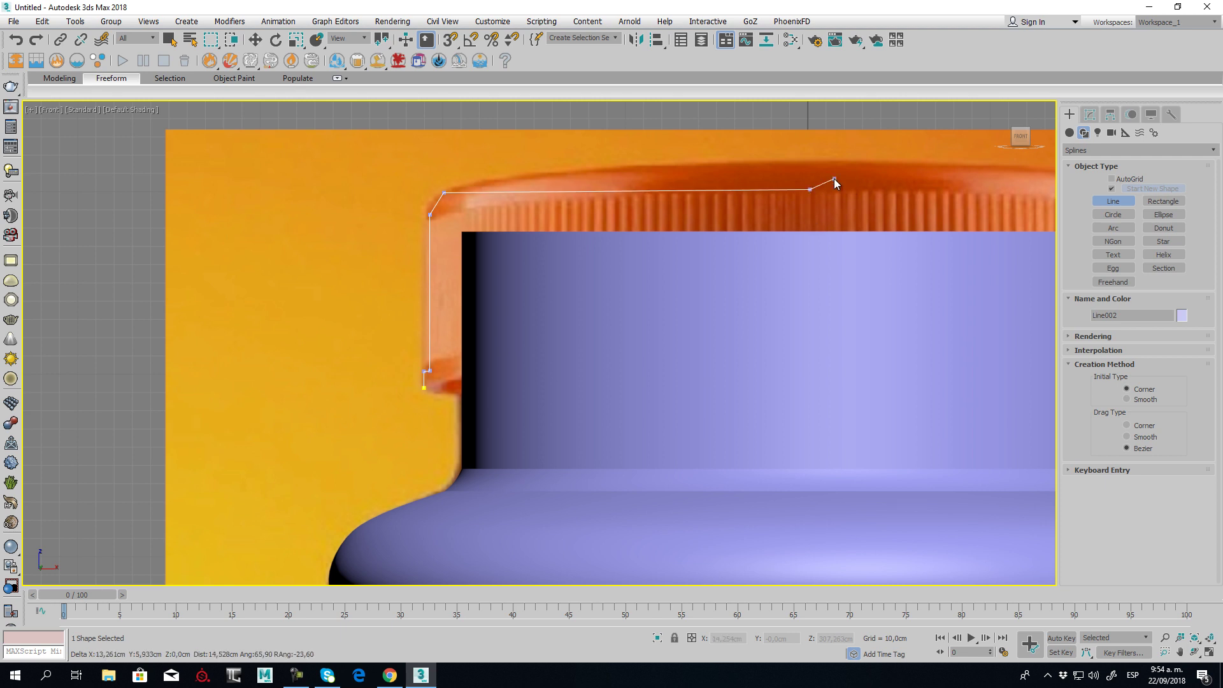
right_click(835, 179)
key("w")
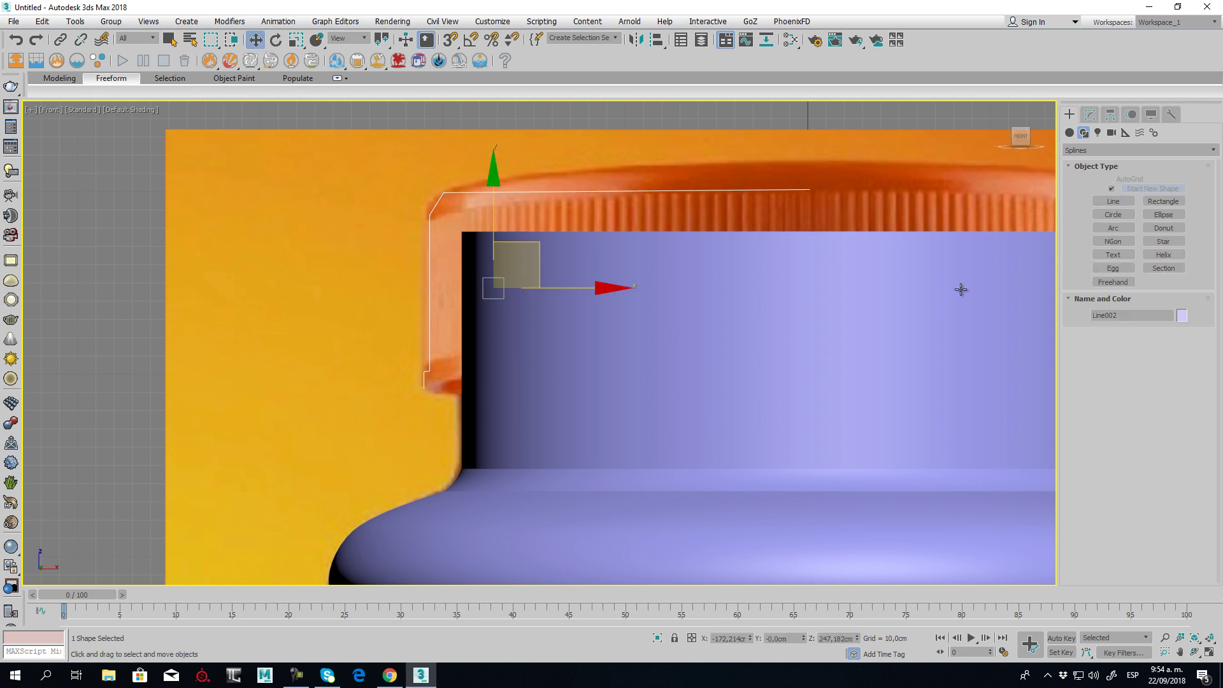
left_click(1090, 116)
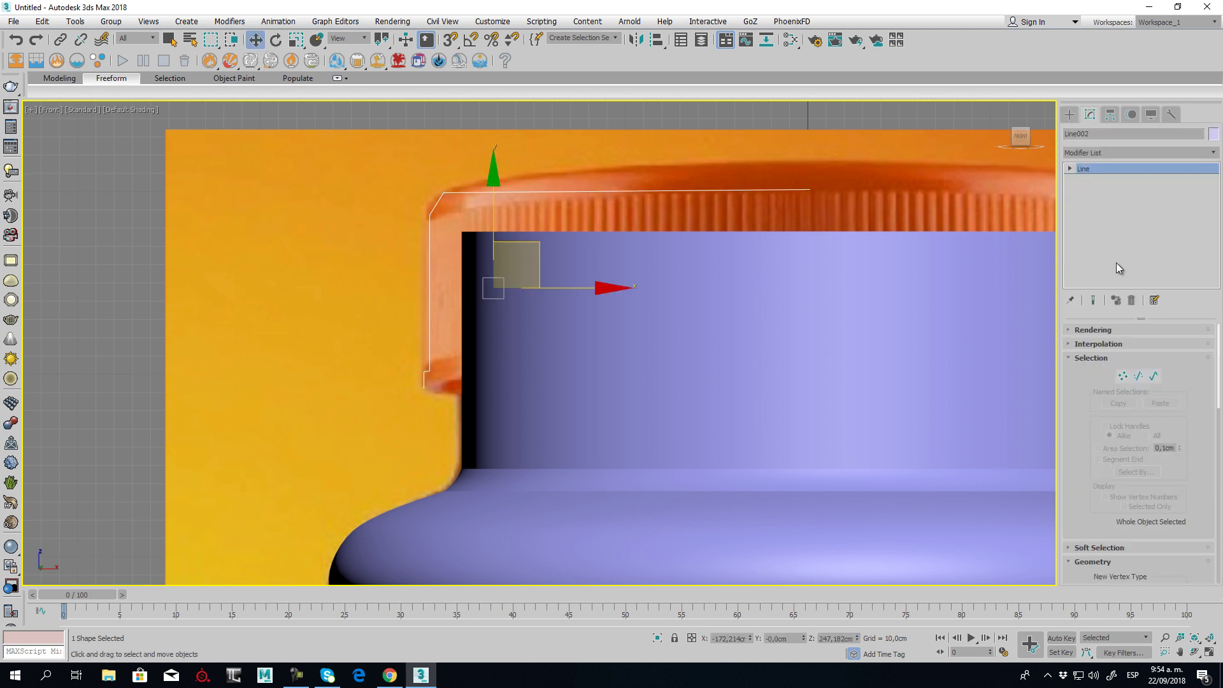
Add a Lathe to the lid profile and align its axis to the profile's far edge
left_click(1070, 329)
left_click(1071, 330)
left_click(1193, 155)
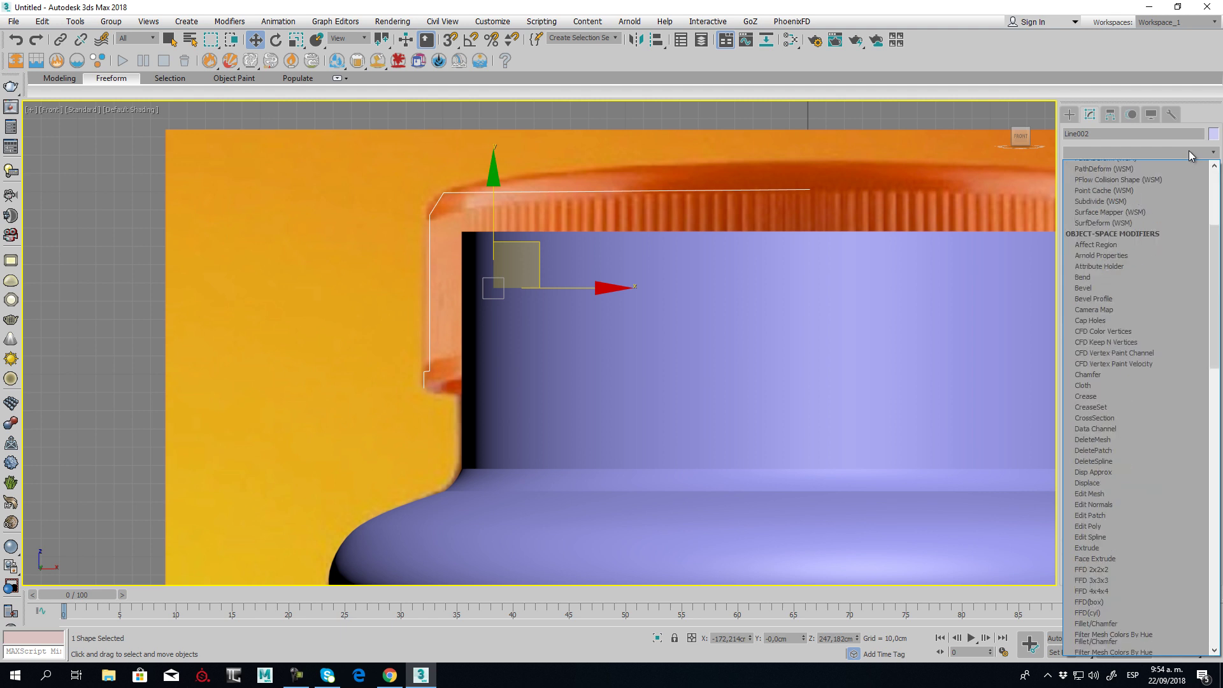
key("l")
left_click(1091, 163)
left_click(1082, 168)
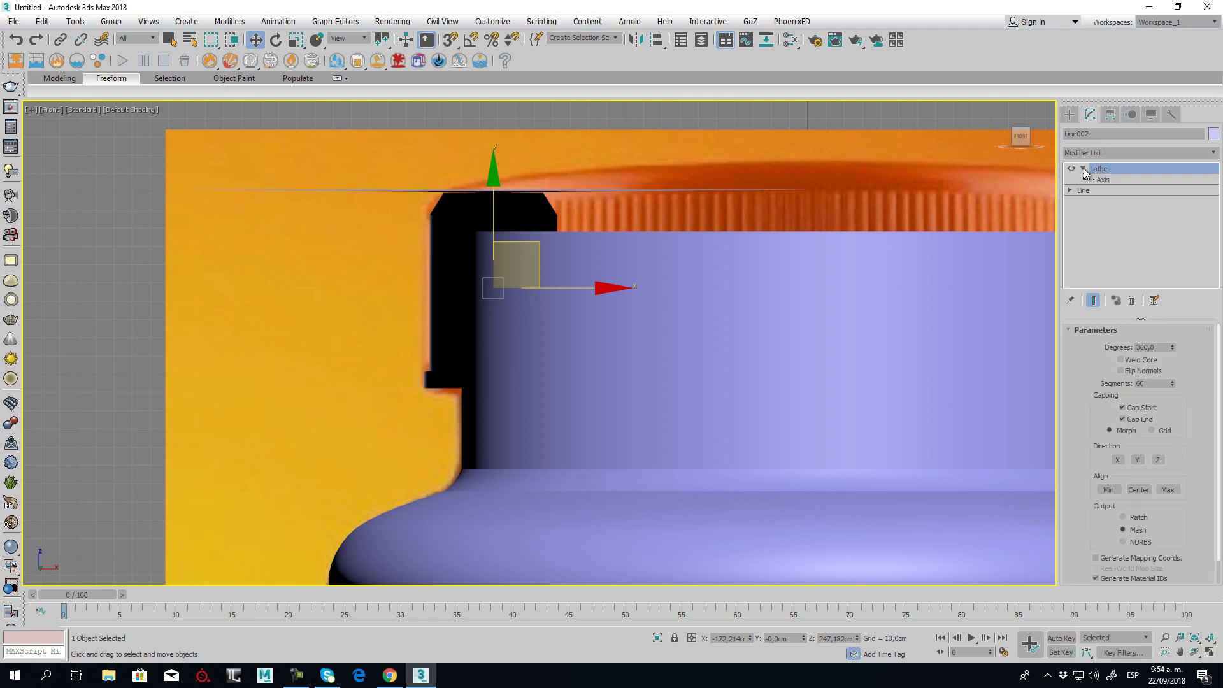
left_click(1117, 180)
scroll(525, 309, "down", 5)
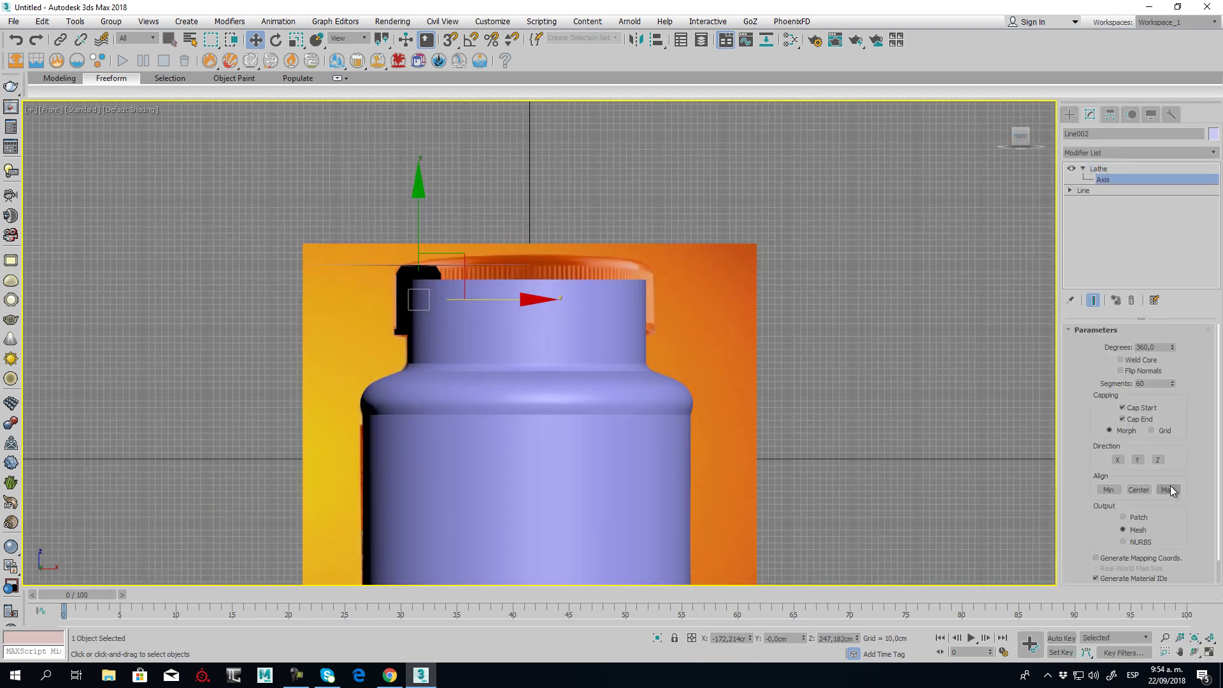
left_click(1166, 488)
scroll(577, 302, "up", 3)
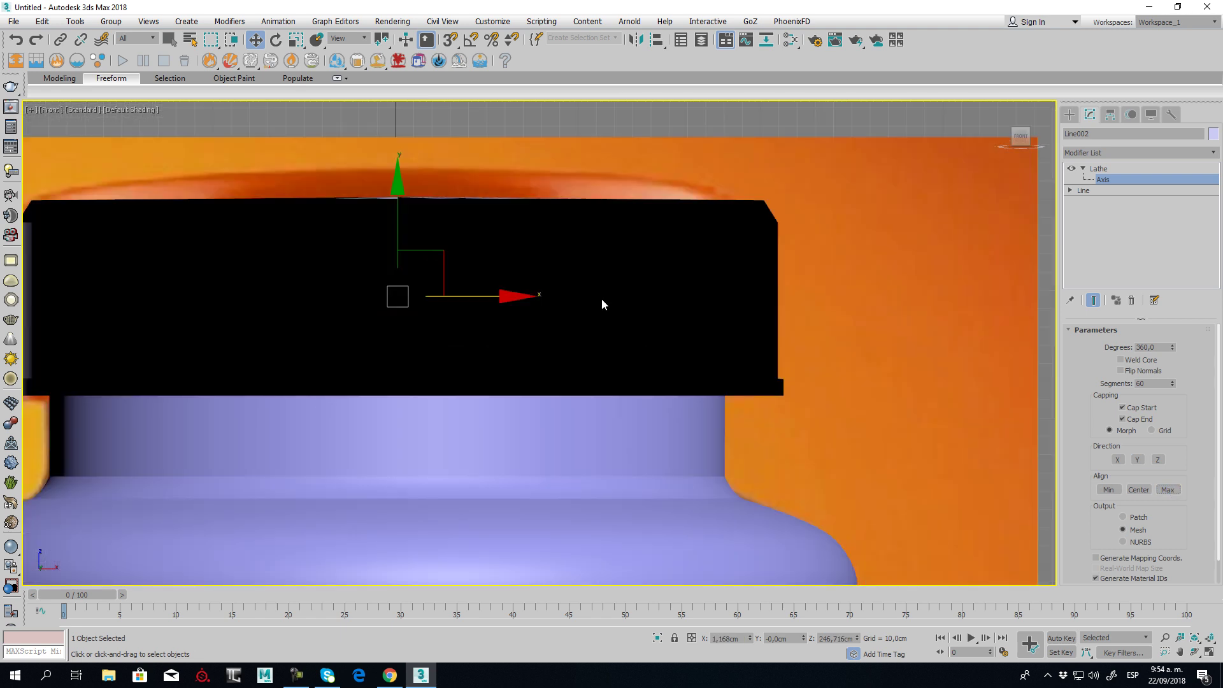
In see-through mode, move the Lathe axis left to fit the lid to the photo
key("alt+x")
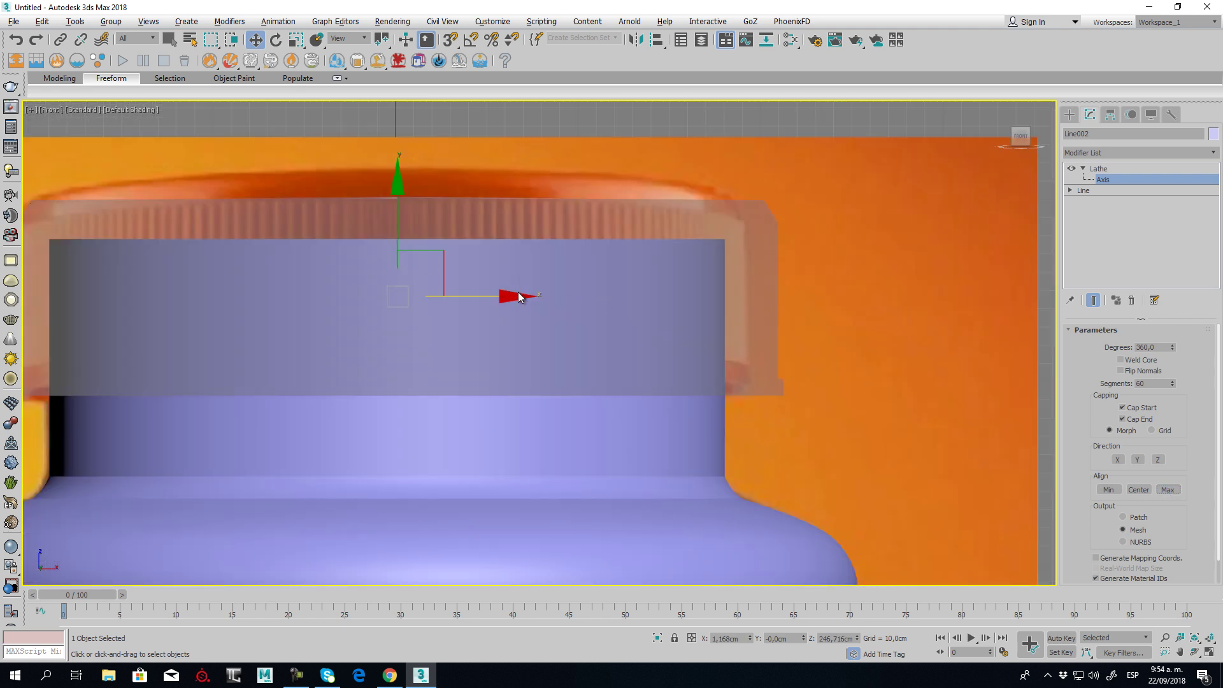
left_click_drag(516, 297, 501, 296)
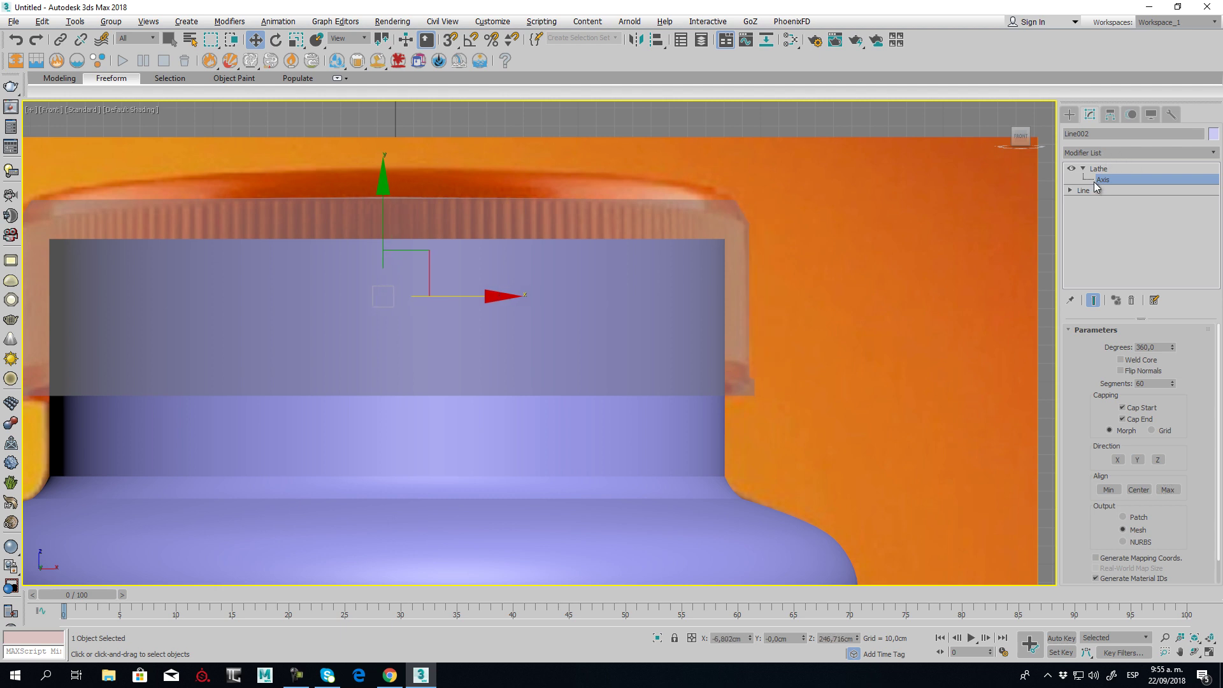
middle_click_drag(464, 354, 632, 354)
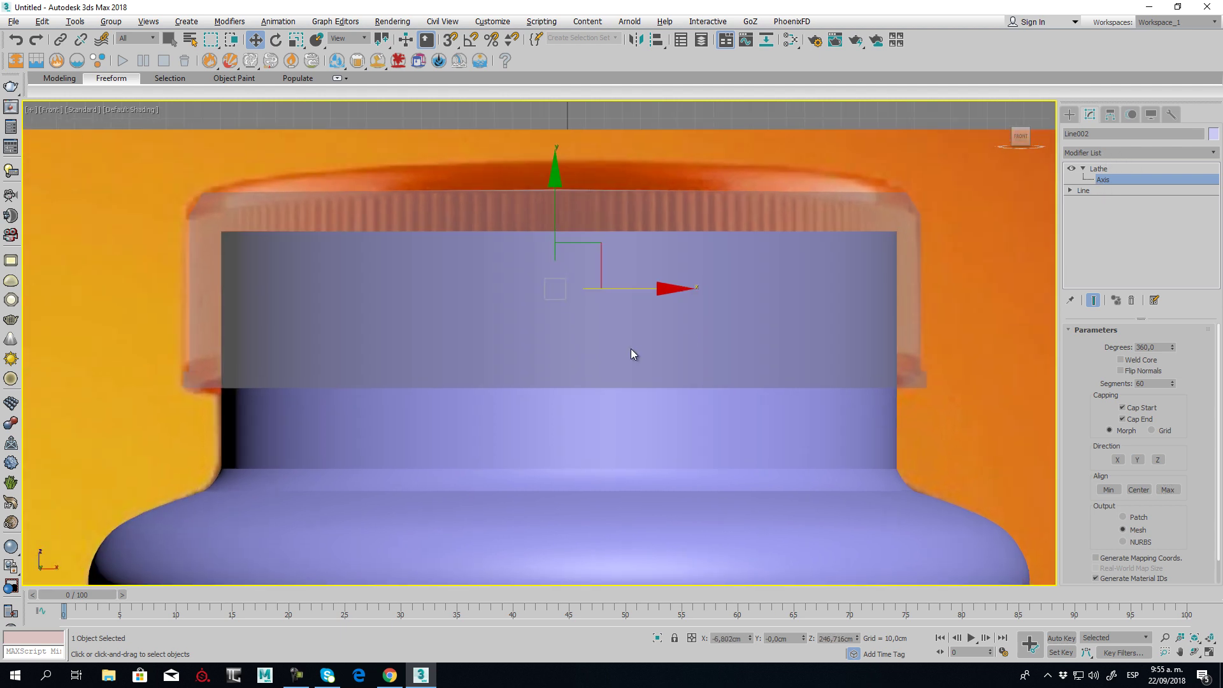
left_click(1097, 170)
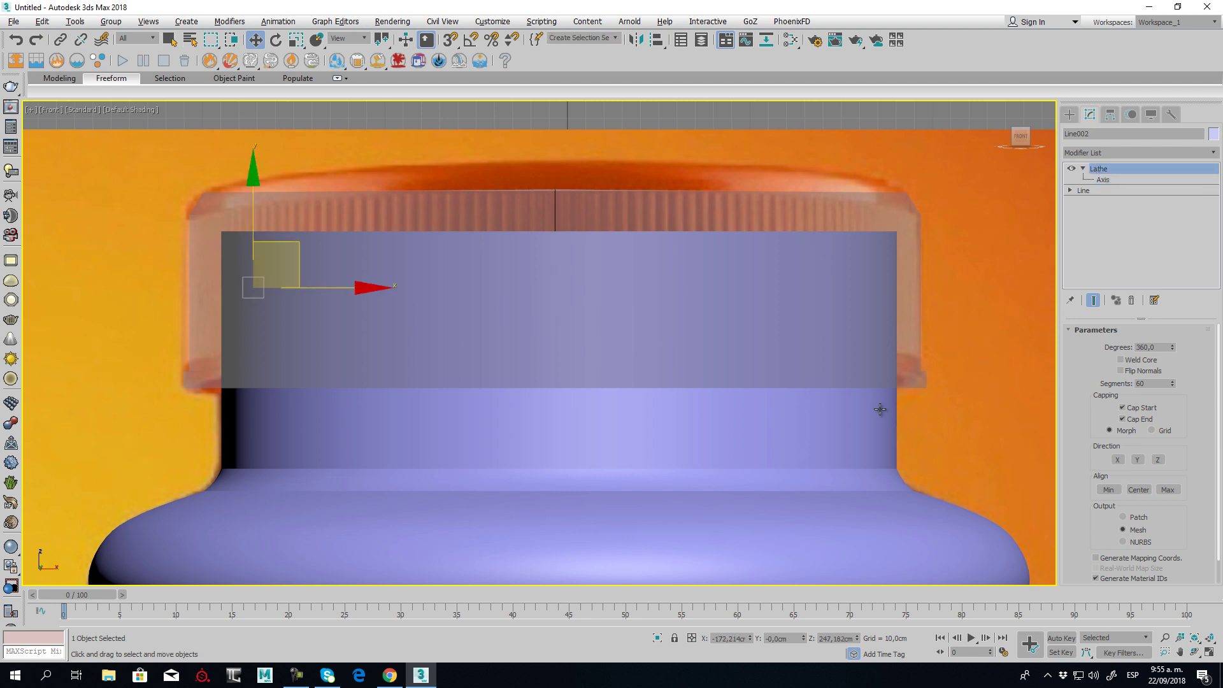
key("alt+x")
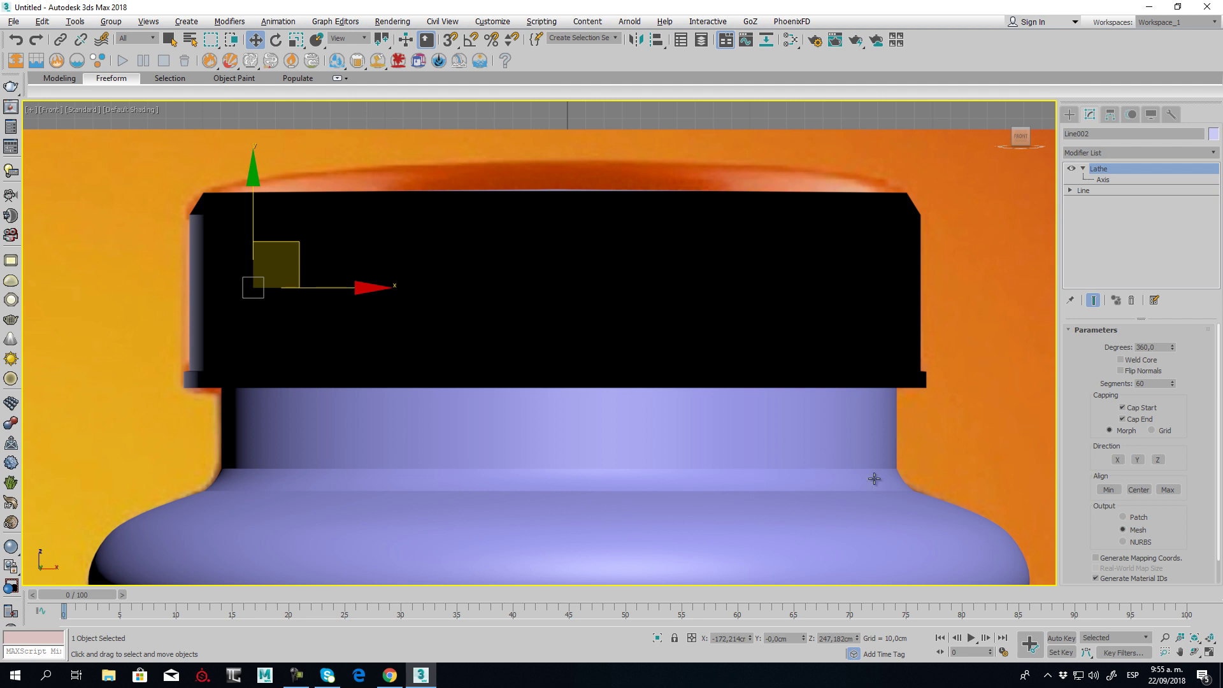
Check Flip Normals on the Lathe and inspect the lid in Perspective view
left_click(1120, 370)
middle_click_drag(386, 298, 445, 284)
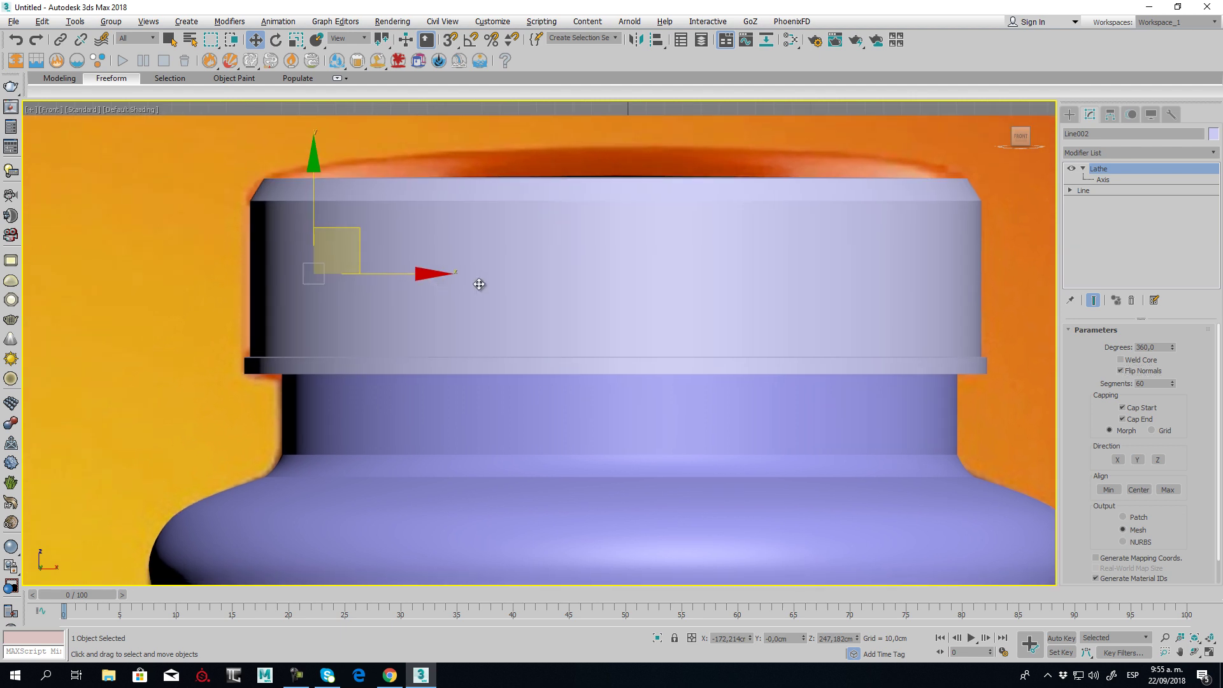
key("p")
middle_click_drag(549, 306, 600, 319, "alt")
scroll(603, 268, "up", 3)
scroll(718, 270, "up", 3)
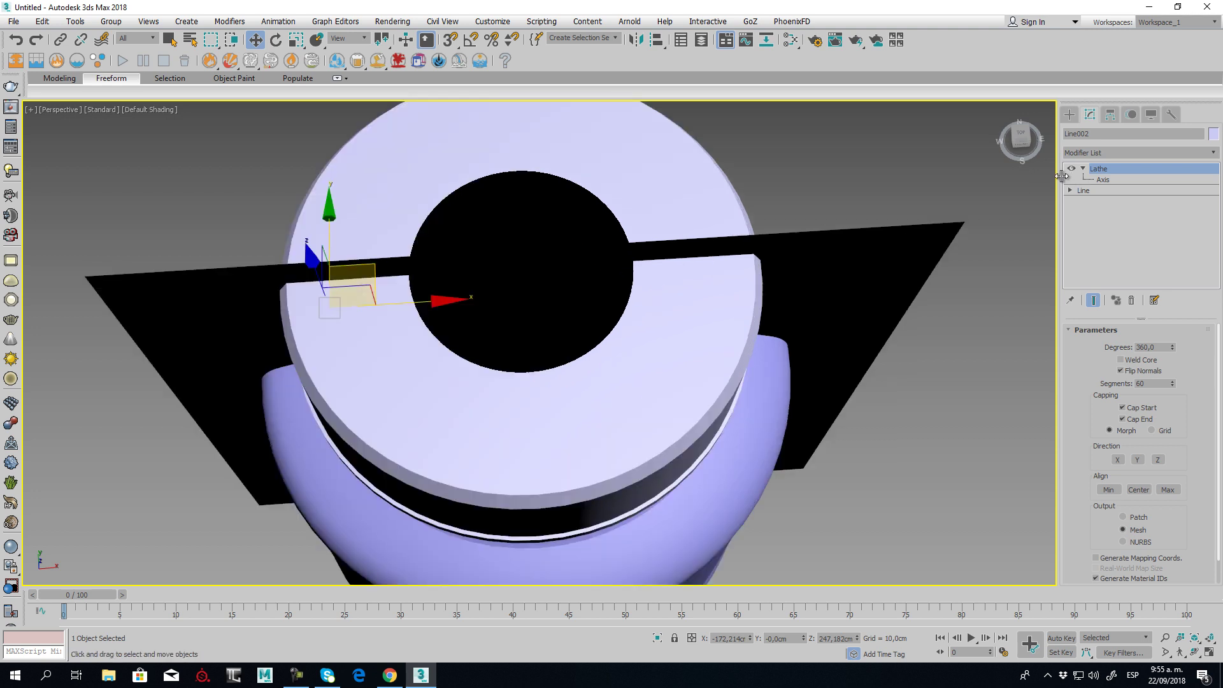
Move the profile's inner end vertex onto the lathe axis to close the lid's top hole
left_click(1070, 190)
left_click(1094, 201)
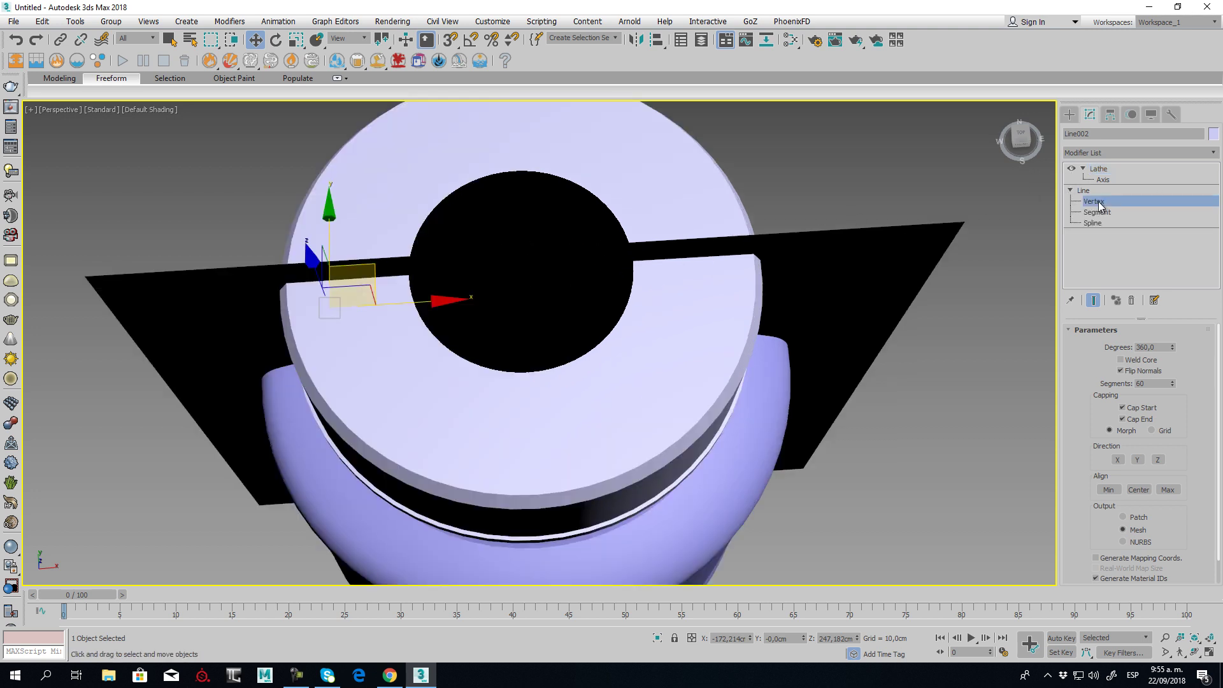
left_click(528, 266)
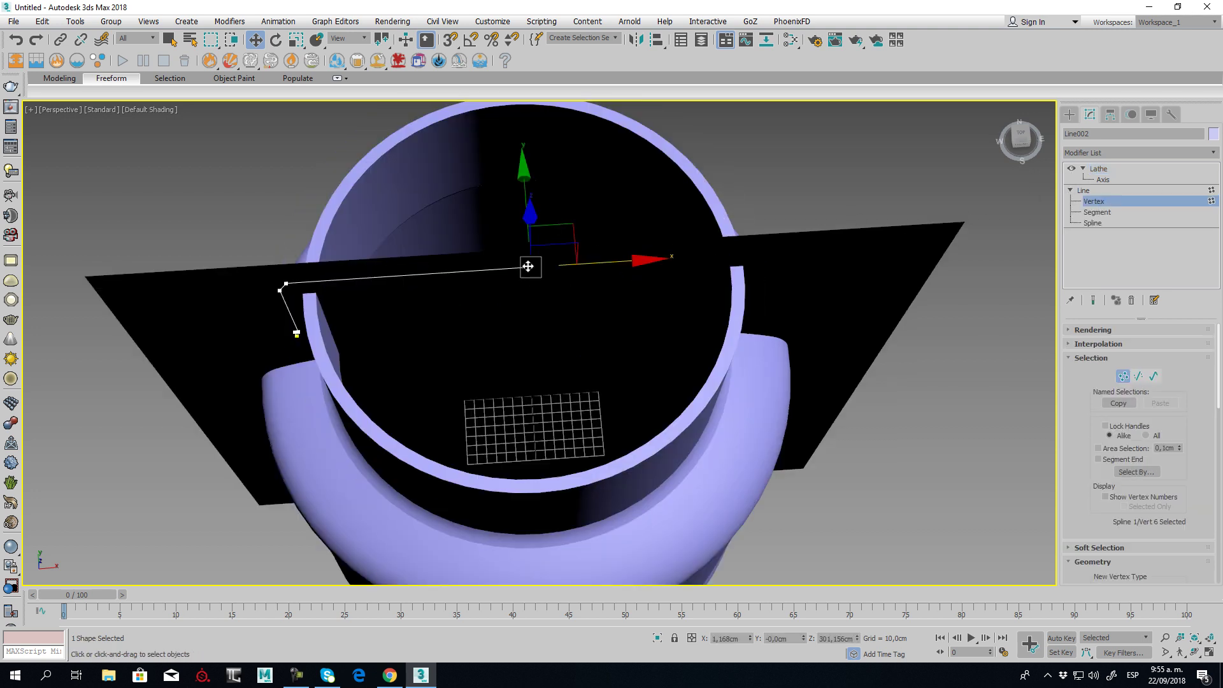
left_click(1093, 300)
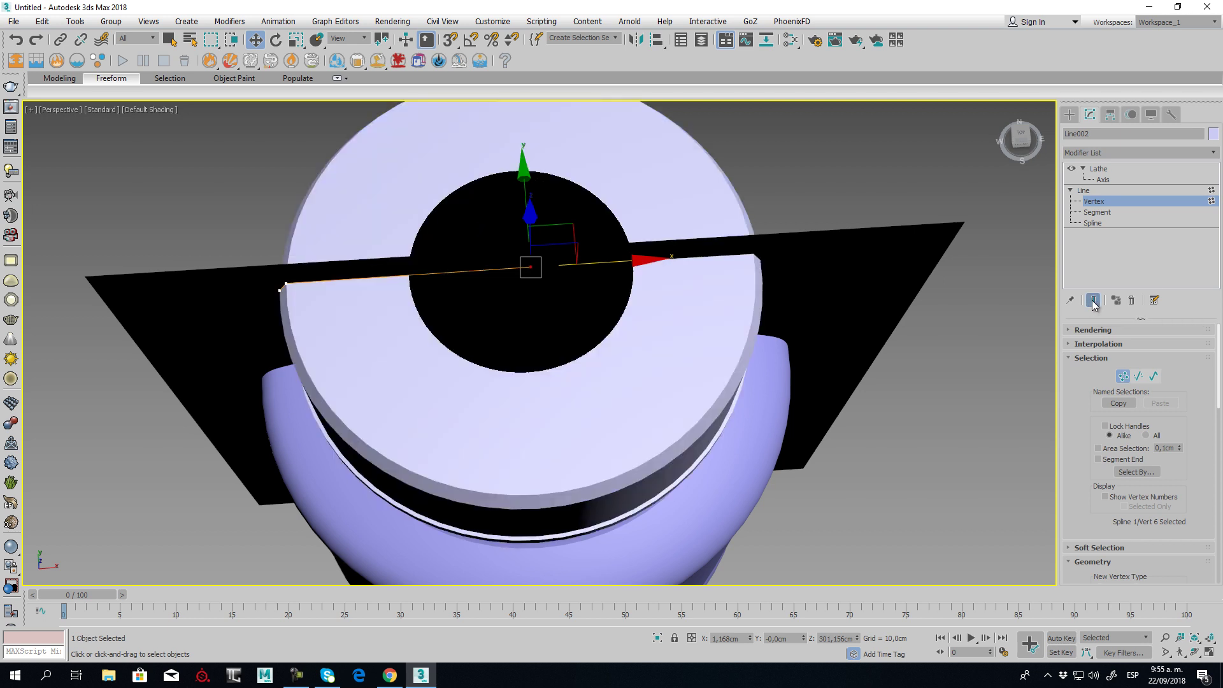
left_click_drag(630, 263, 618, 268)
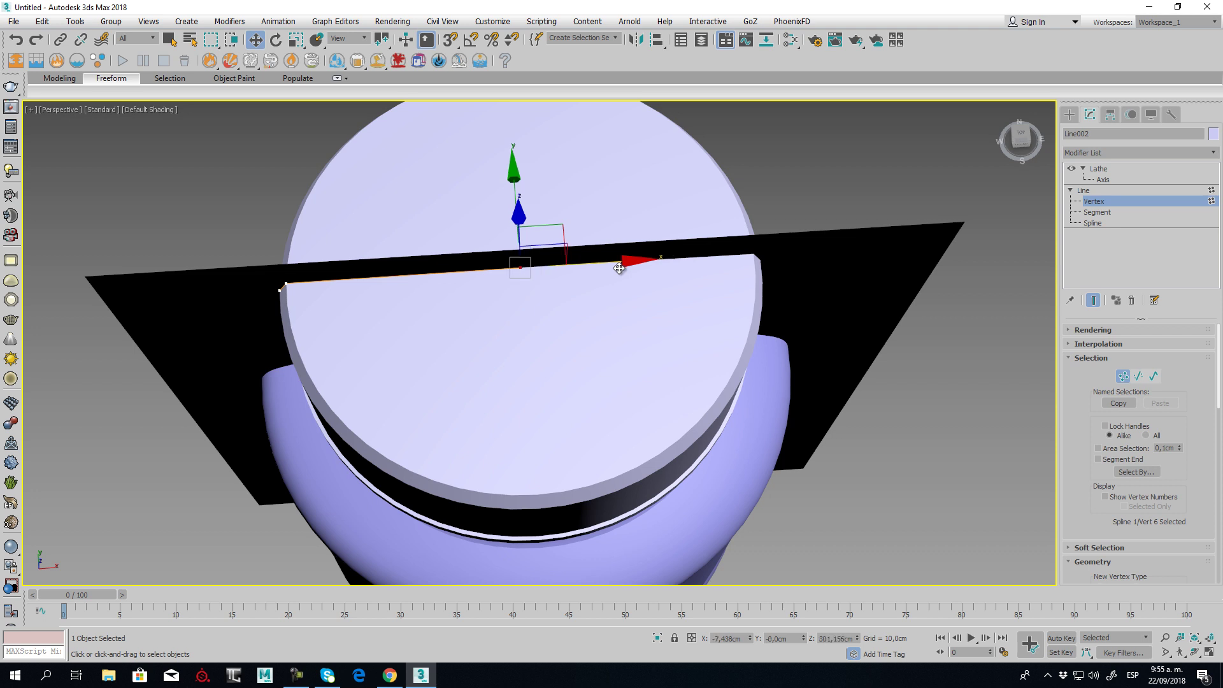
left_click(1093, 300)
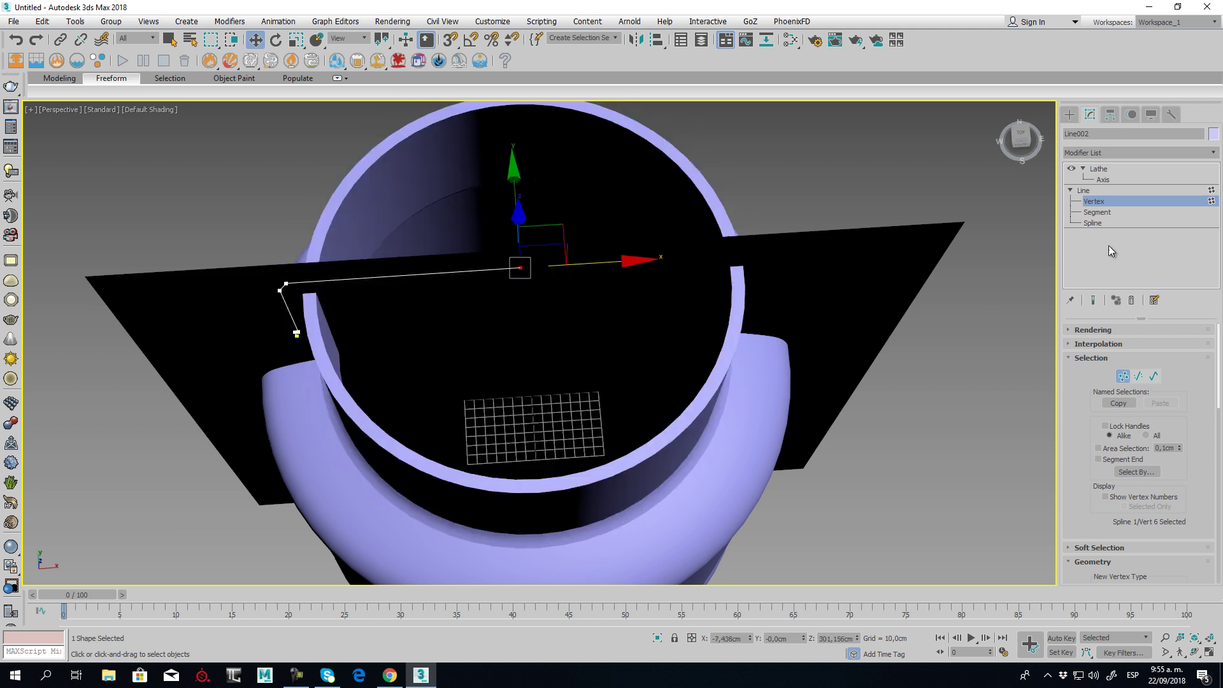
left_click(1098, 168)
In Front view, make the bevel's bottom vertex Bezier and pull its handle to curve the edge
middle_click_drag(576, 418, 582, 342, "alt")
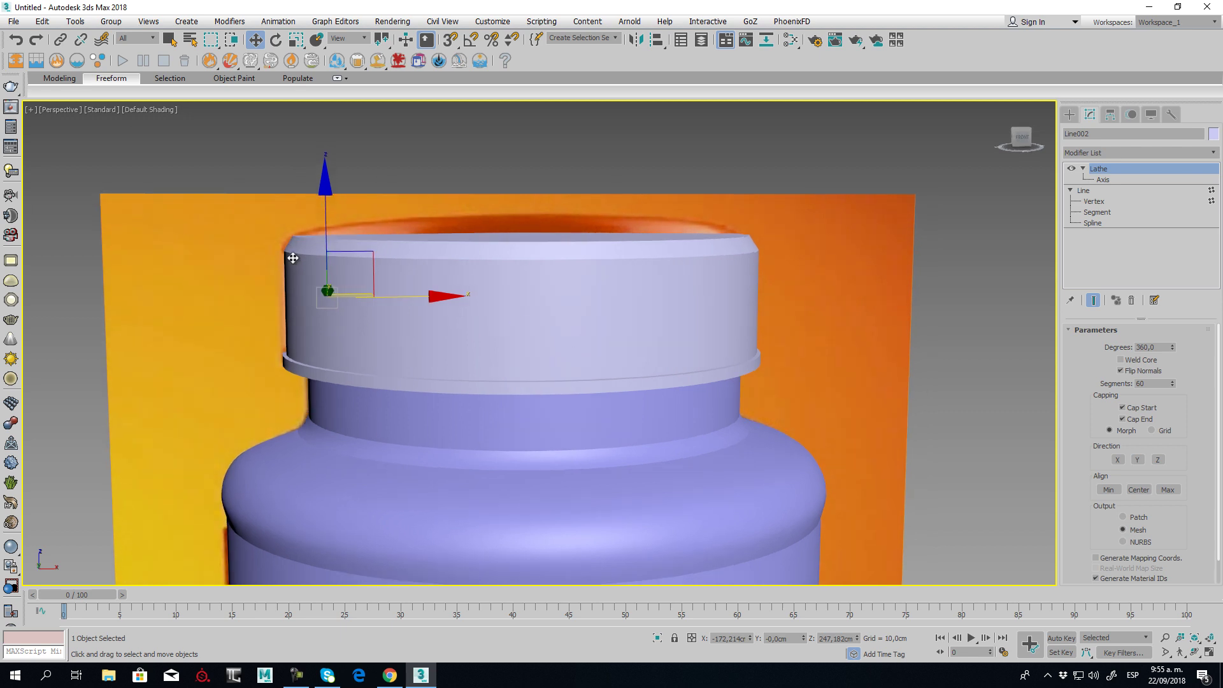
key("f")
scroll(308, 270, "up", 5)
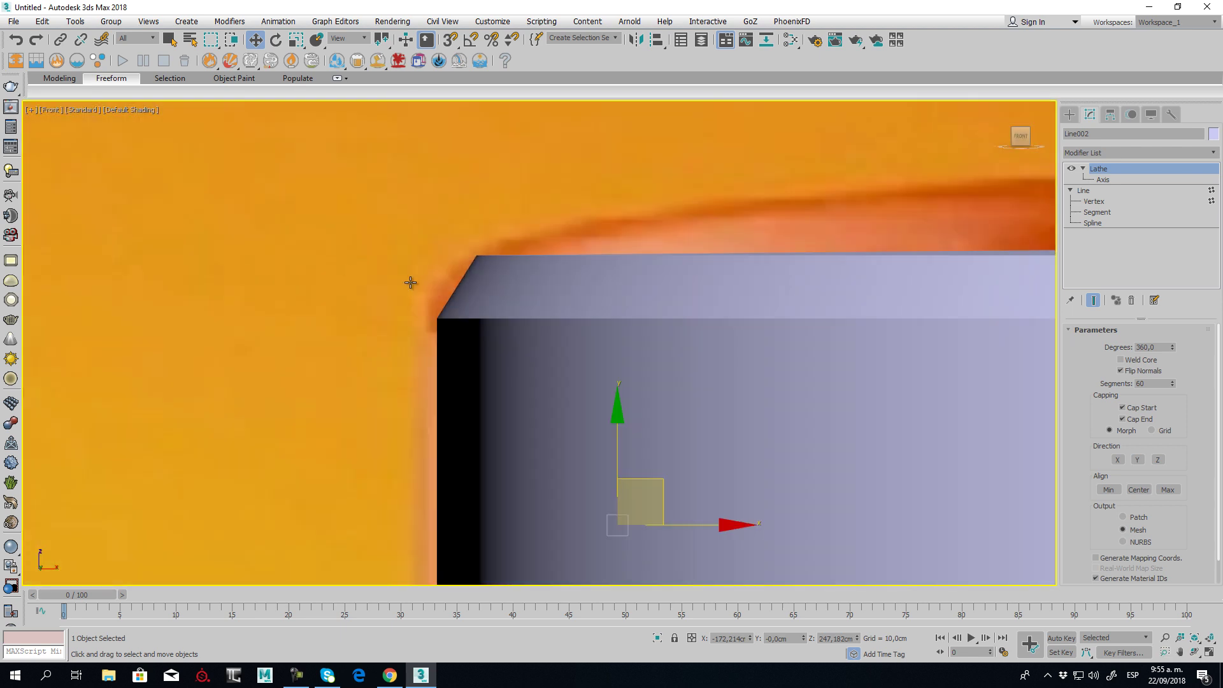
left_click(1079, 201)
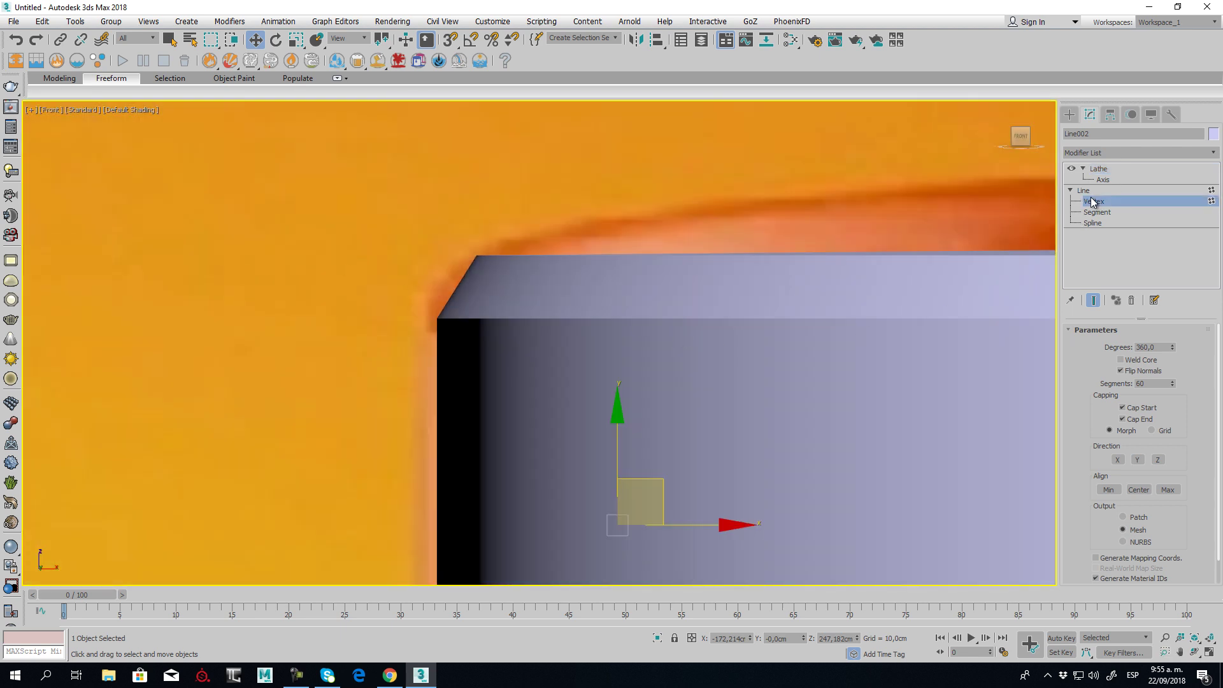
left_click(436, 318)
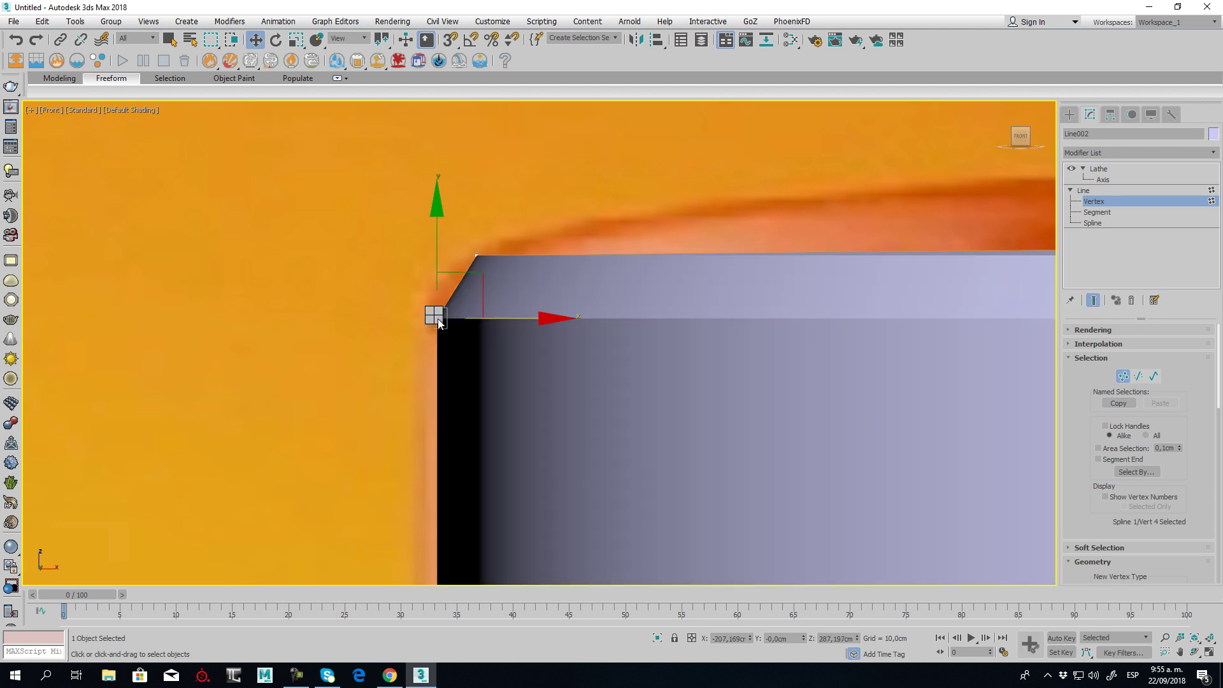
right_click(437, 318)
left_click(416, 226)
scroll(450, 297, "up", 3)
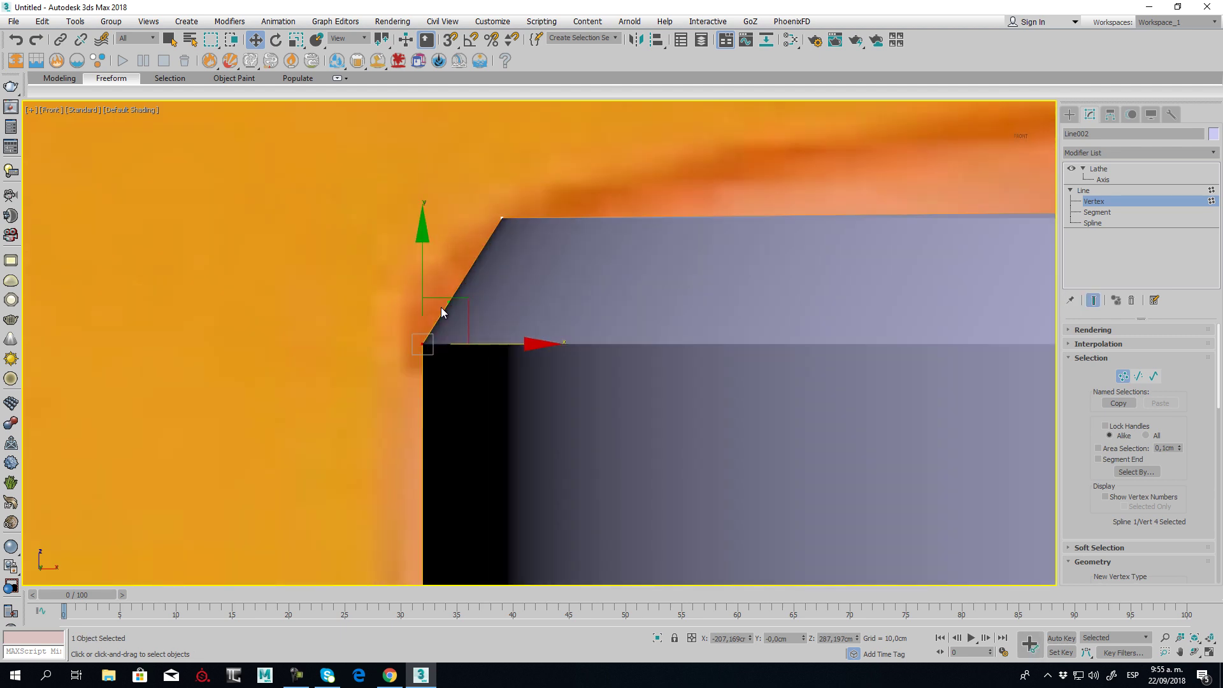
scroll(440, 312, "up", 3)
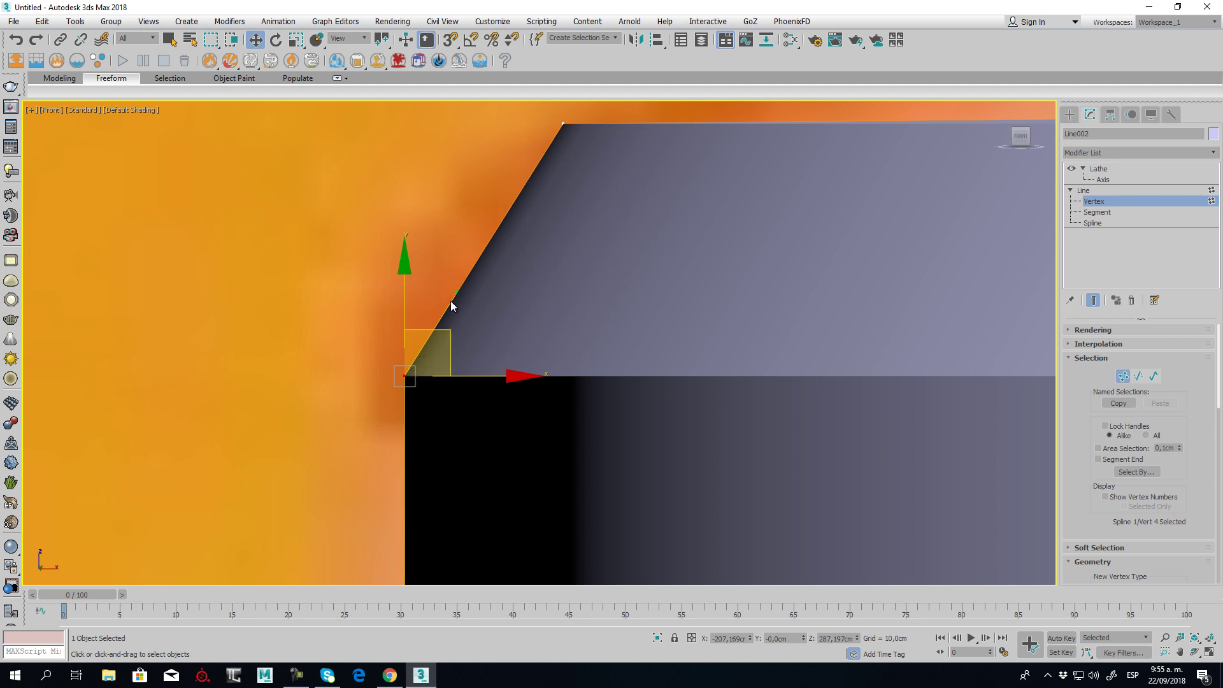
left_click_drag(455, 292, 414, 213)
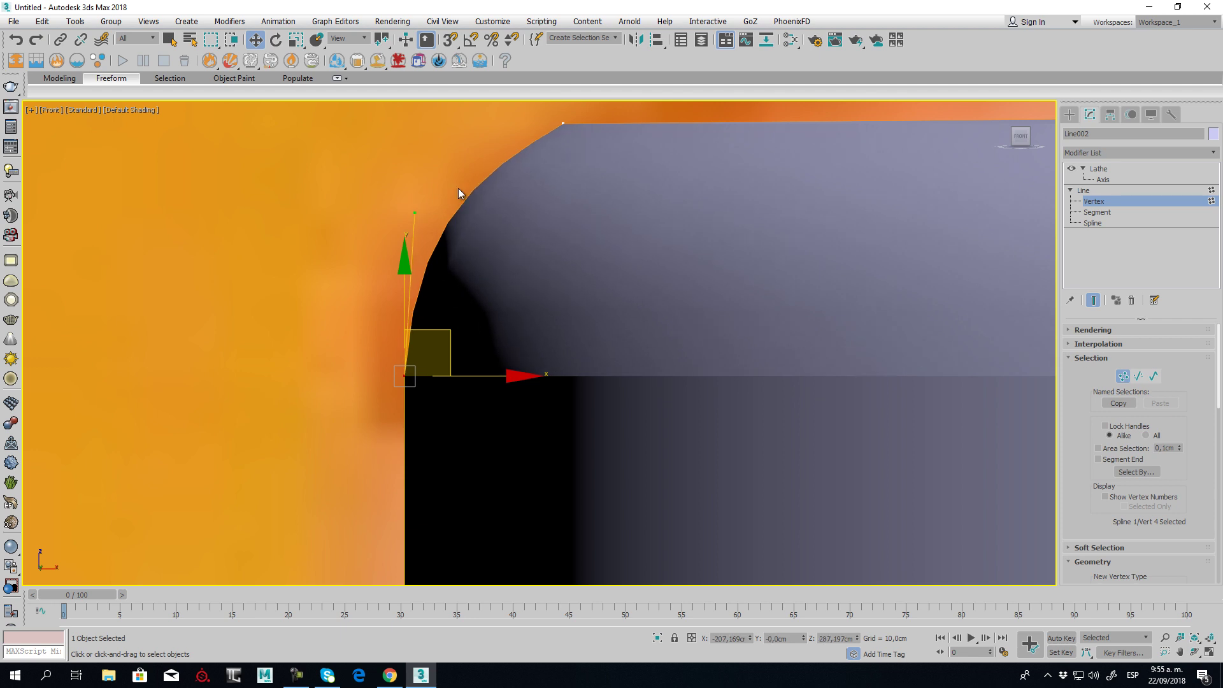
Set the top corner vertex to Bezier Corner and drag its handles to round the corner
right_click(563, 123)
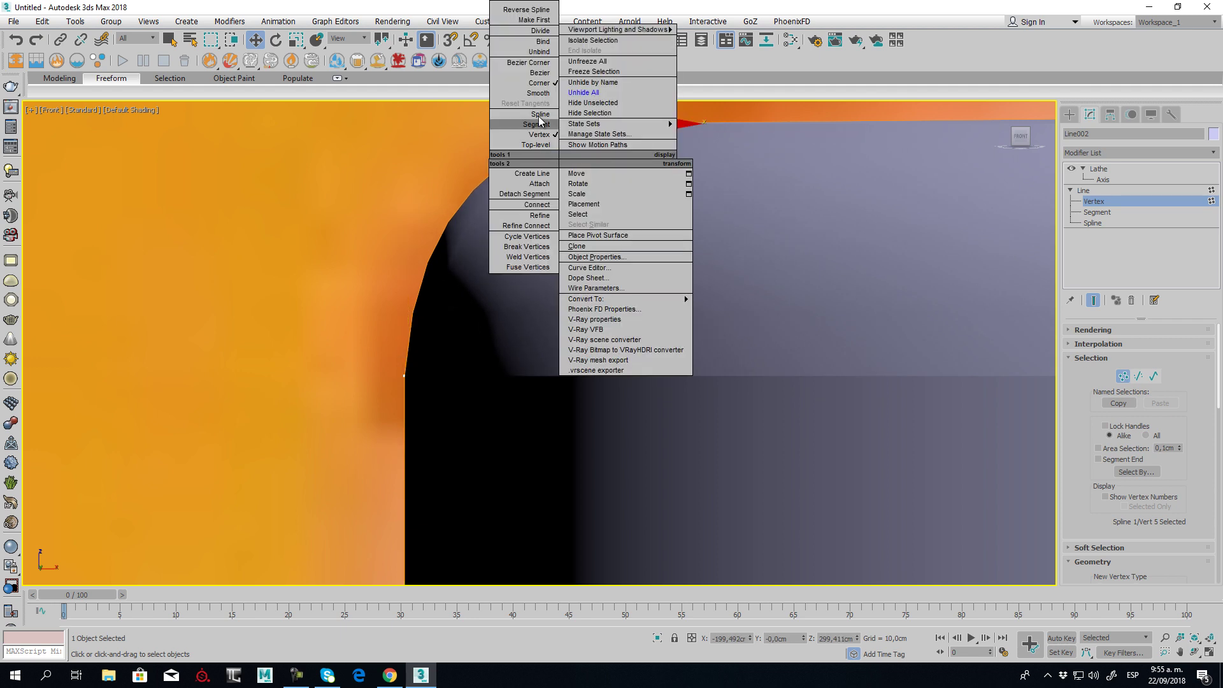
left_click(536, 70)
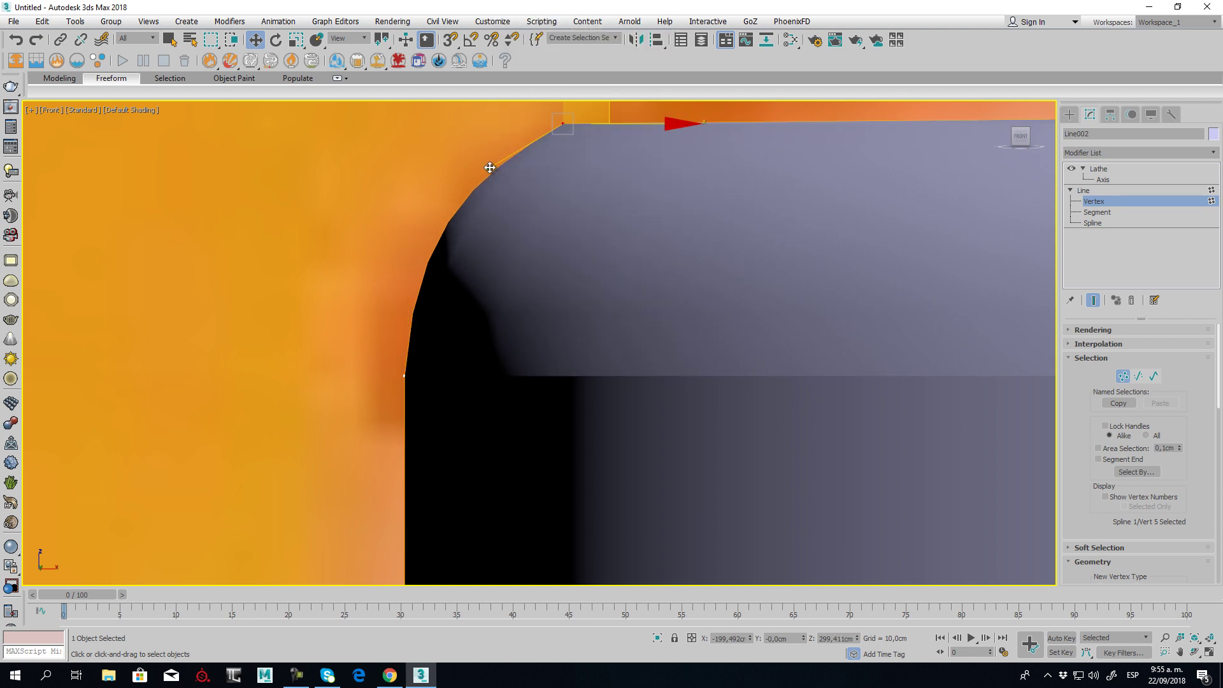
left_click_drag(491, 172, 503, 129)
middle_click_drag(588, 227, 570, 256)
scroll(570, 256, "down", 6)
middle_click_drag(799, 322, 566, 242)
scroll(567, 246, "down", 3)
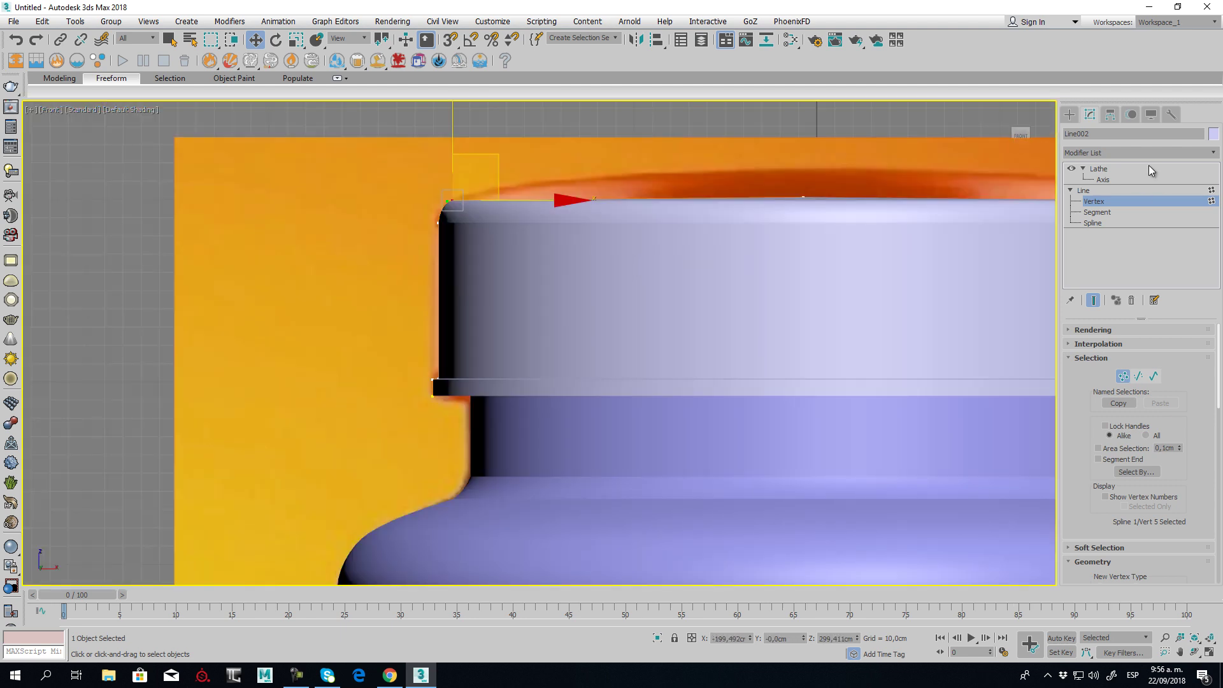
Return to the Lathe result and zoom out in Perspective view
left_click(1107, 172)
scroll(595, 318, "down", 3)
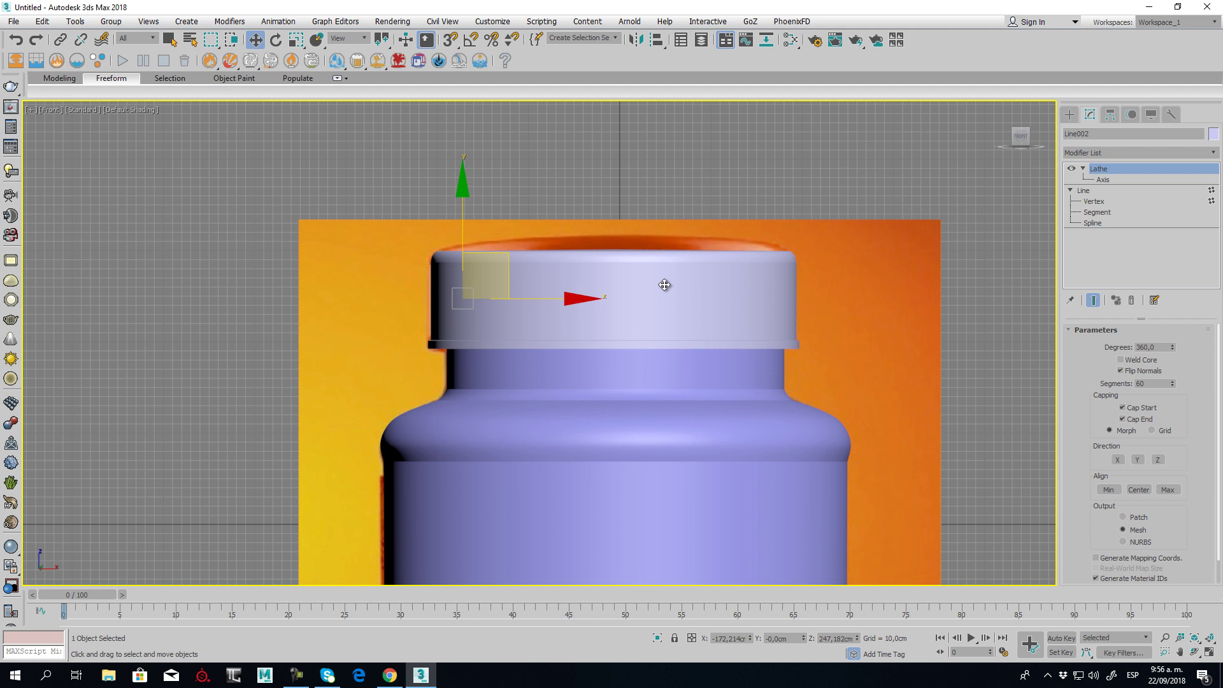
key("p")
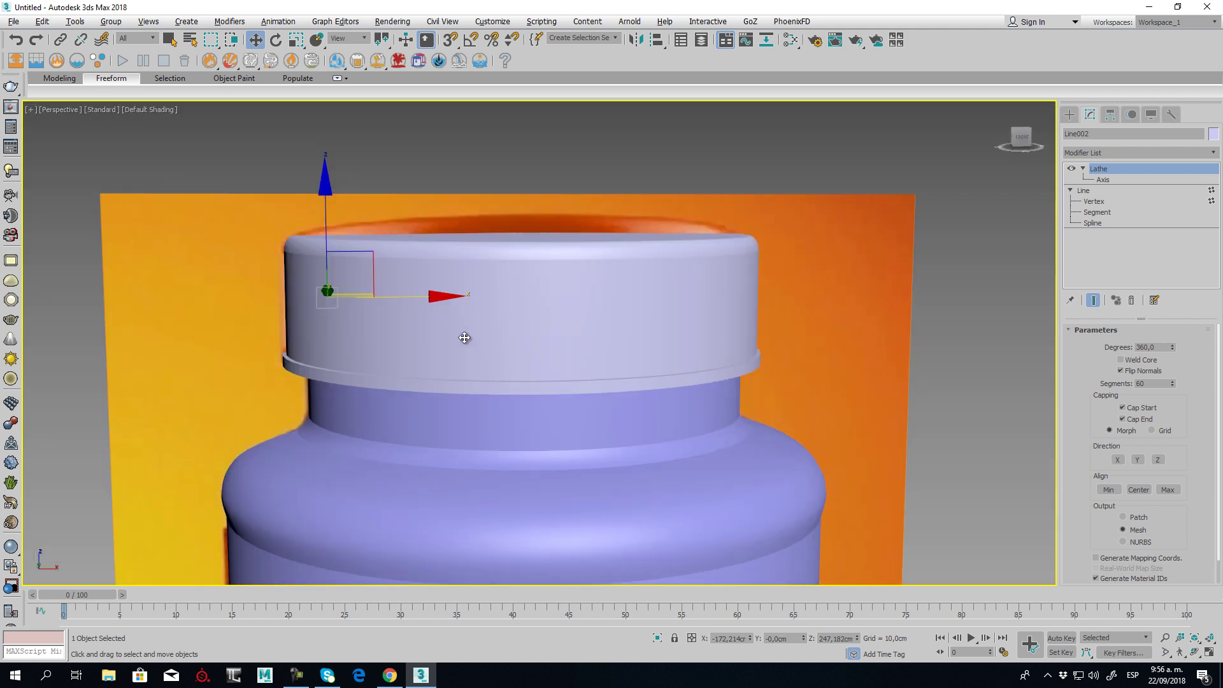
mouse_move(465, 338)
middle_mouse_down("alt")
mouse_move(529, 350)
mouse_move(458, 338)
middle_mouse_up("alt")
scroll(491, 323, "down", 6)
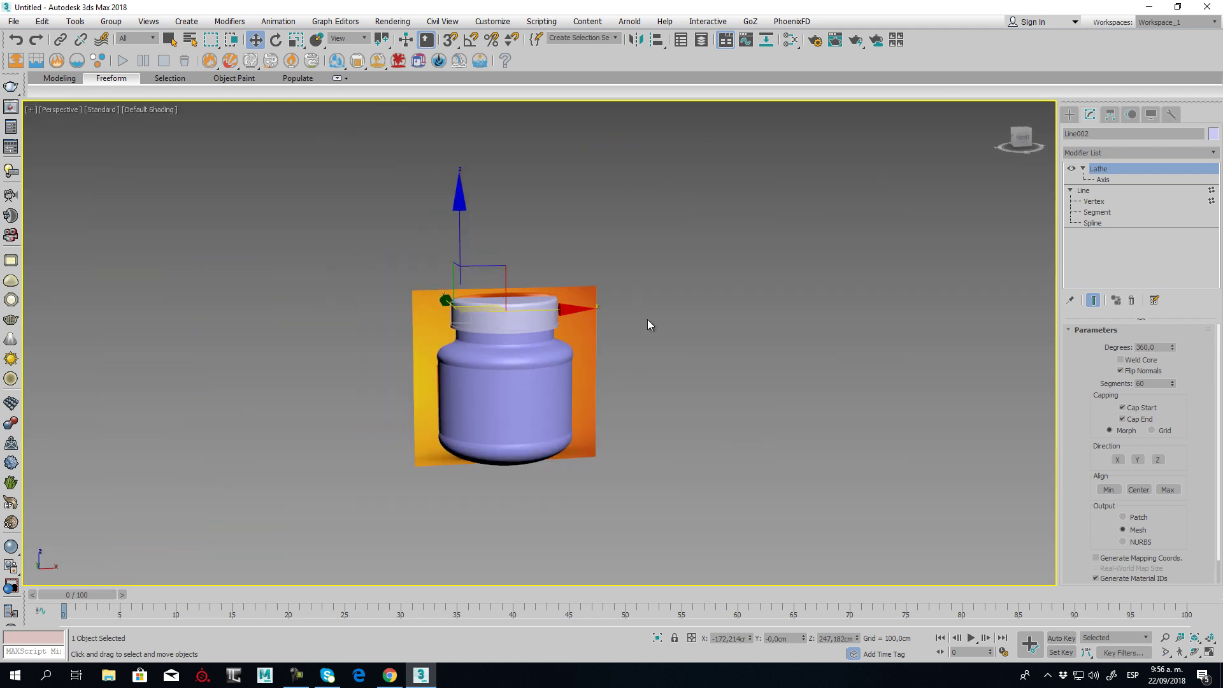
Clone the reference photo plane to the right of the jar, then show the Front view
left_click(599, 324)
left_click(590, 326)
left_click_drag(592, 370, 807, 372)
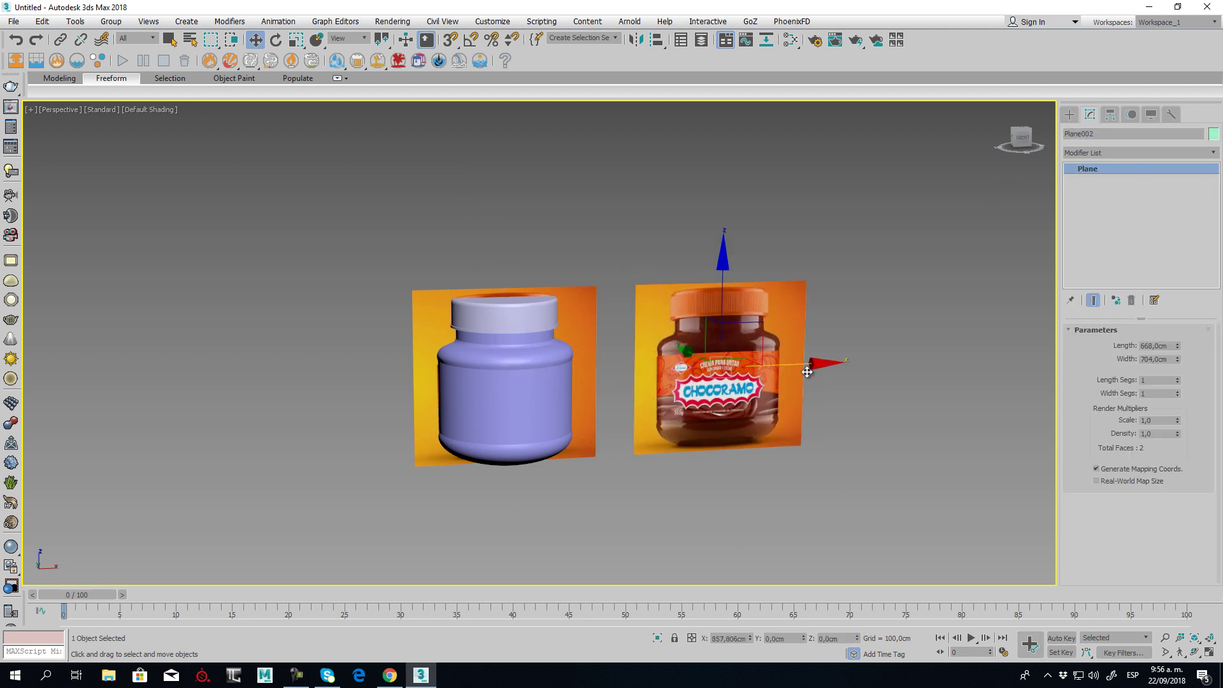
left_click(613, 394)
scroll(685, 371, "up", 10)
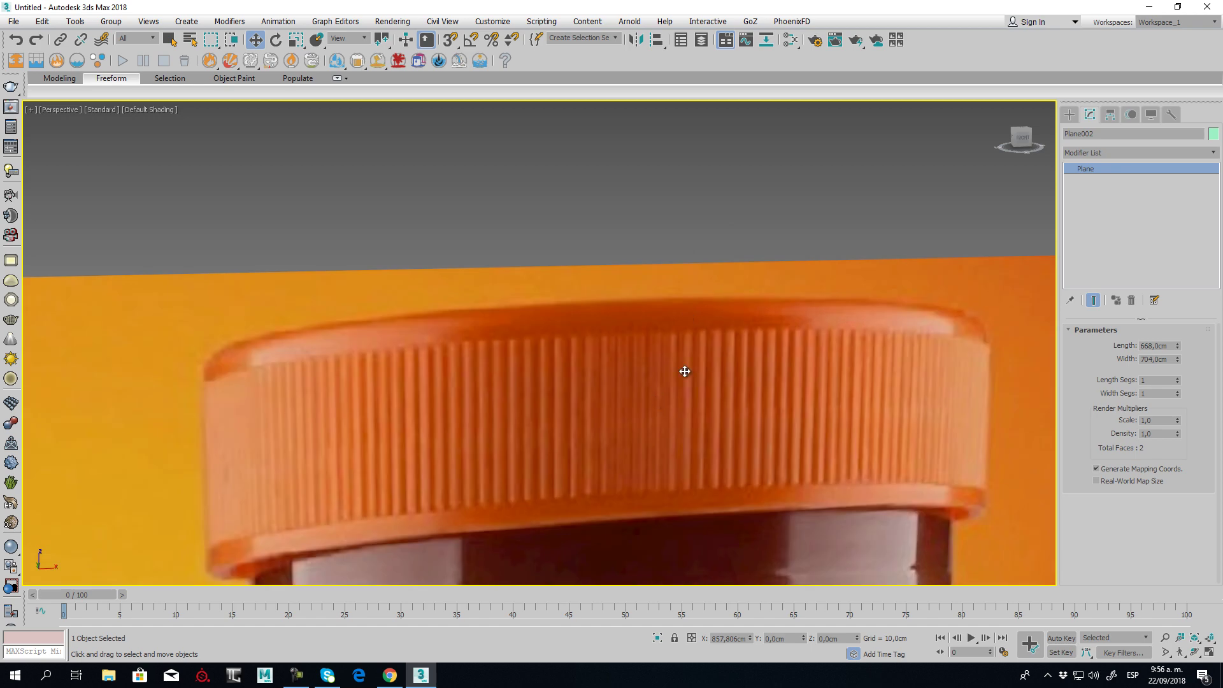
scroll(466, 469, "down", 5)
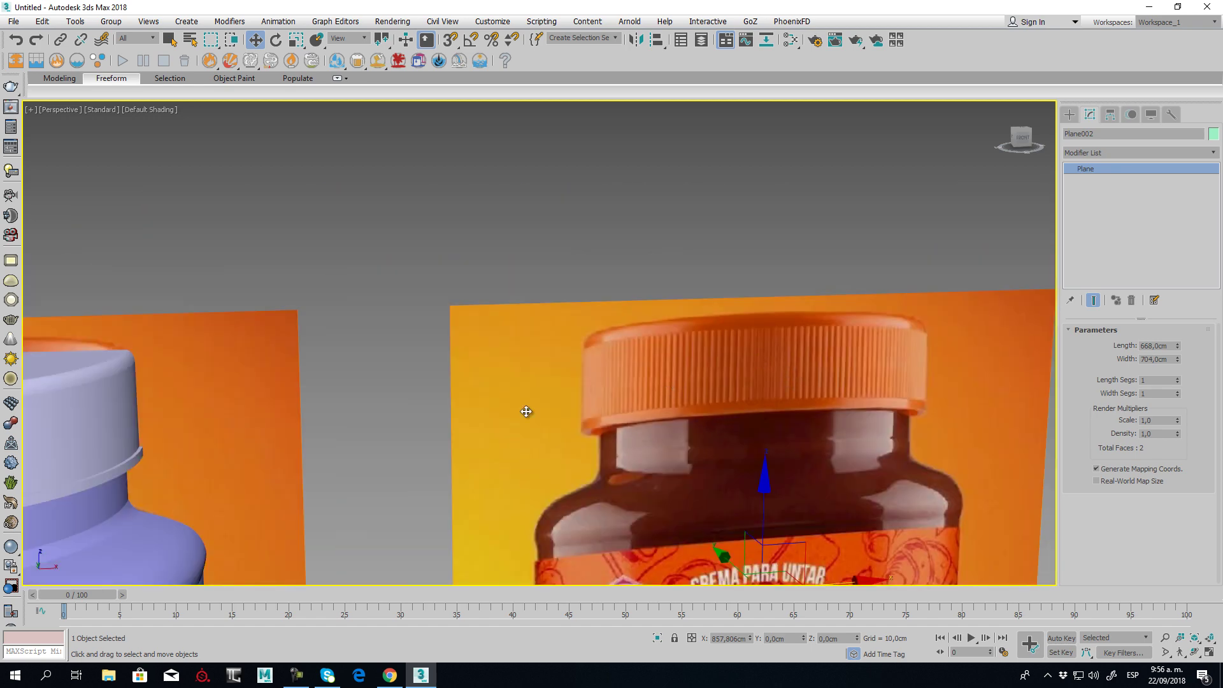
scroll(526, 412, "down", 3)
middle_click_drag(239, 417, 515, 323)
key("f")
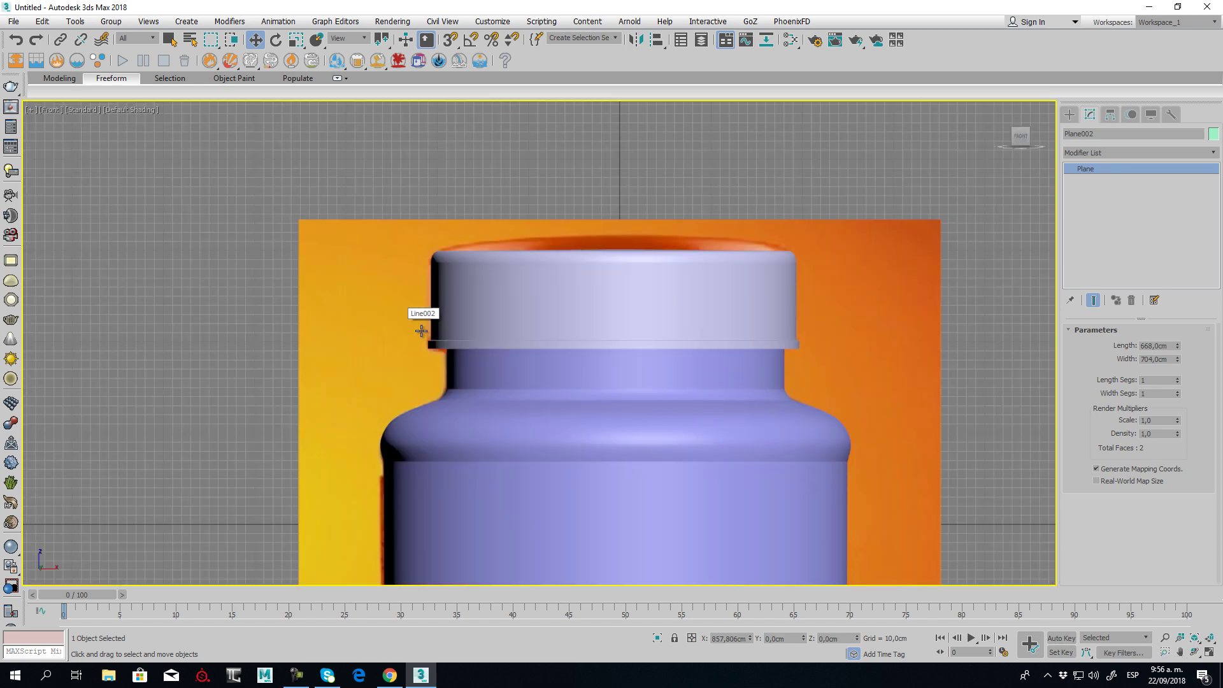
scroll(423, 314, "up", 2)
Start a Box from Standard Primitives, then cancel the misplaced first attempt
left_click(1070, 114)
left_click(1083, 134)
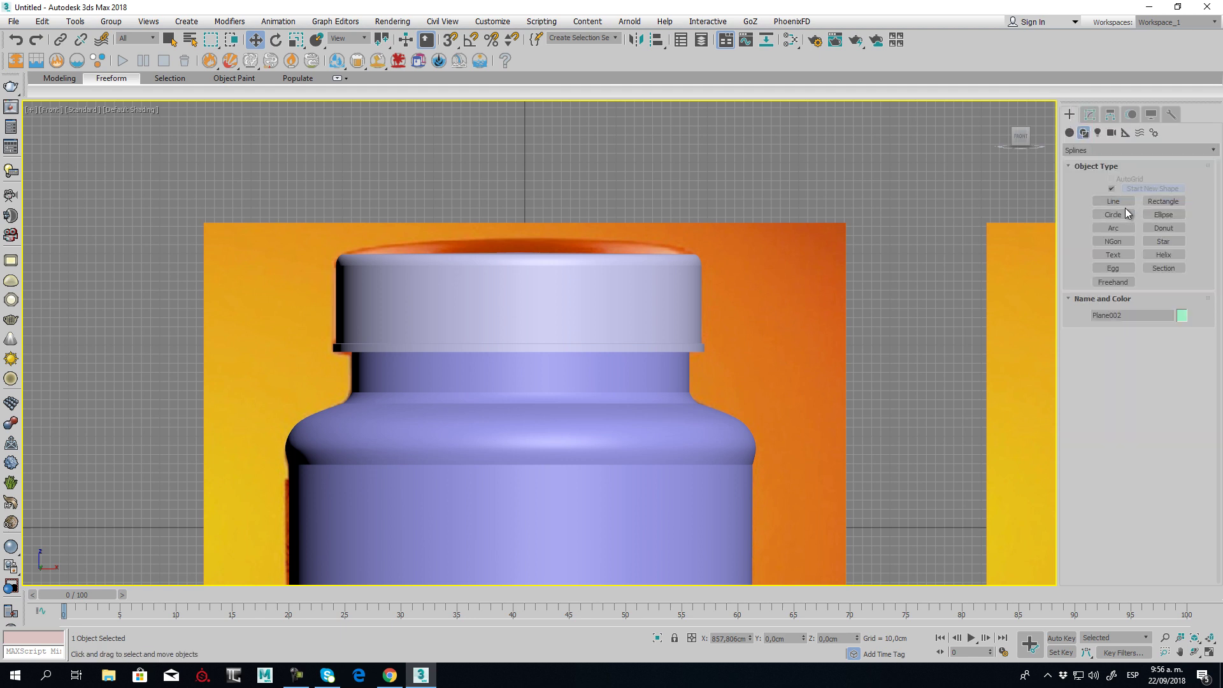
left_click(1070, 133)
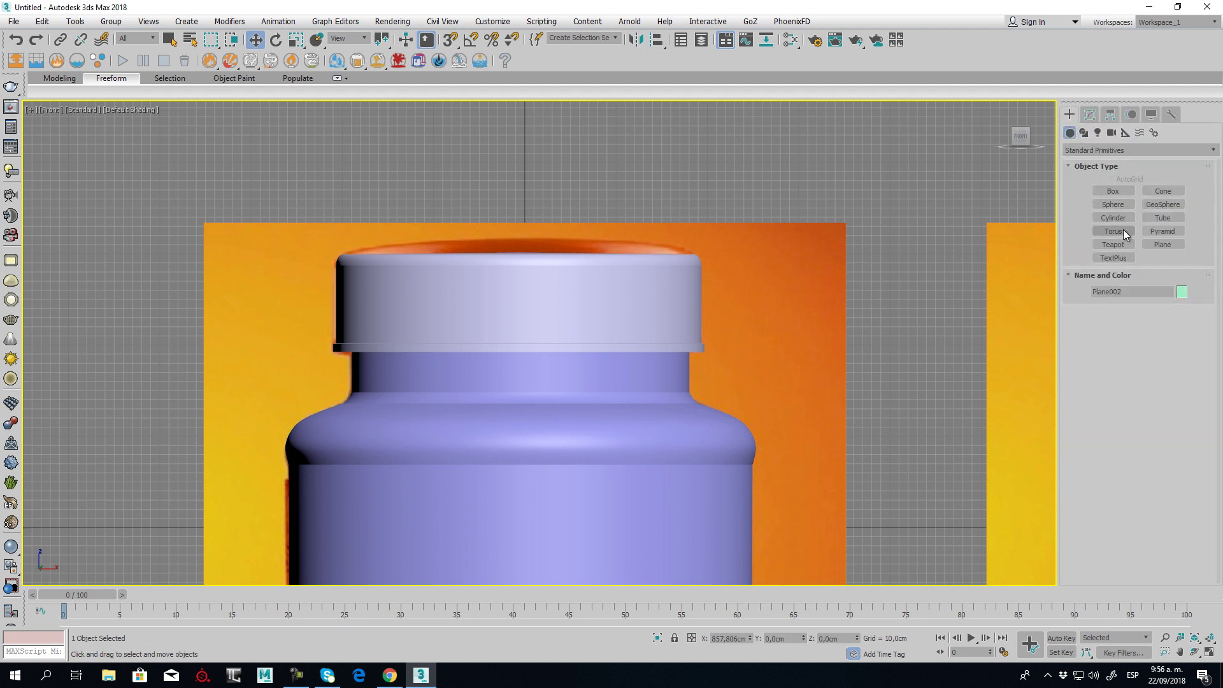
left_click(1113, 192)
scroll(512, 301, "up", 4)
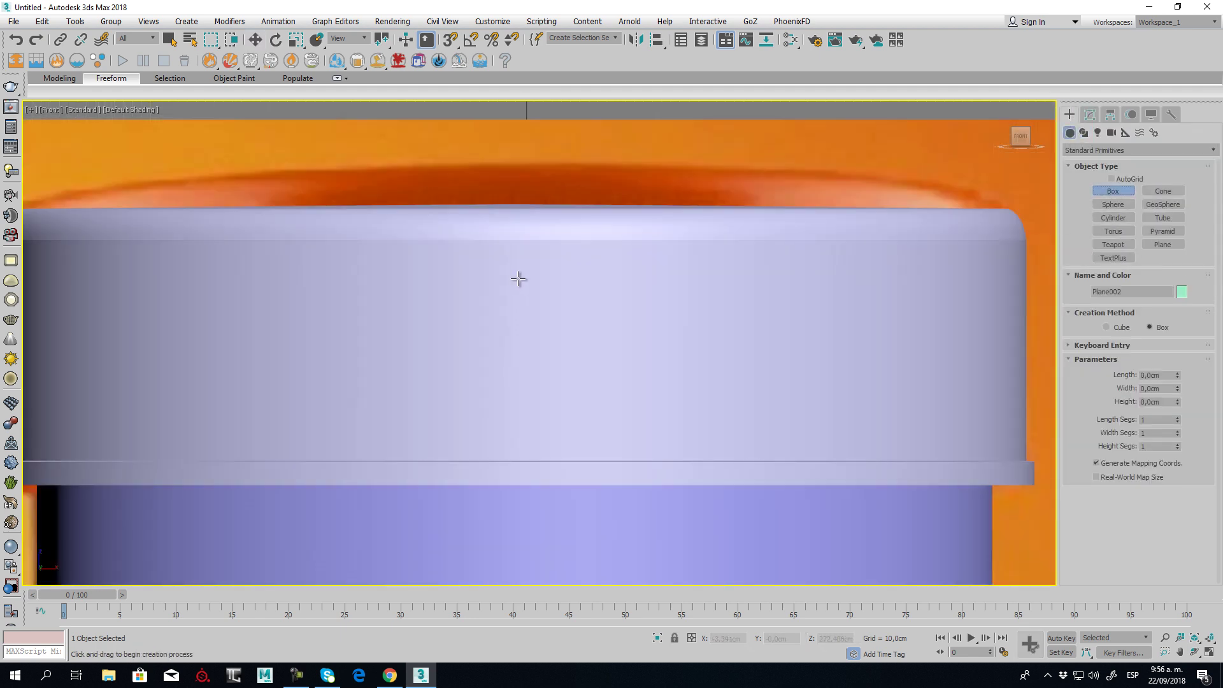
left_click_drag(507, 244, 535, 478)
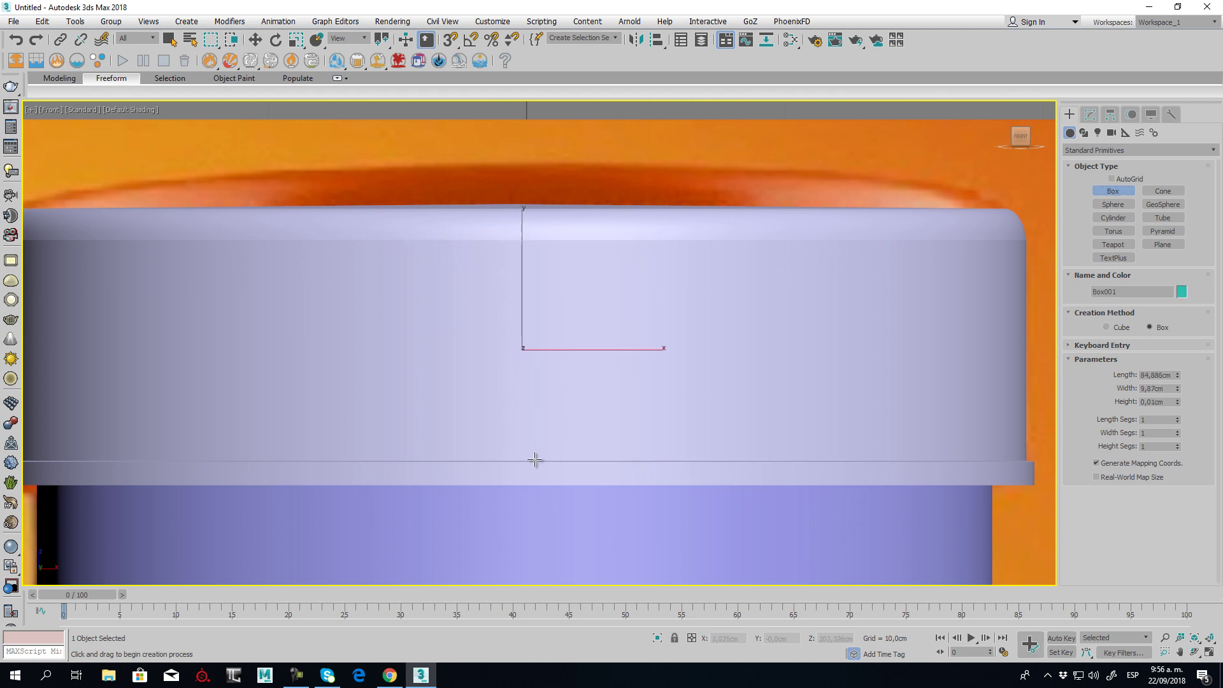
right_click(582, 347)
Center the second photo's ribbed cap in the Front view and draw a thin box over one rib
middle_click_drag(526, 223, 524, 486)
scroll(524, 486, "down", 1)
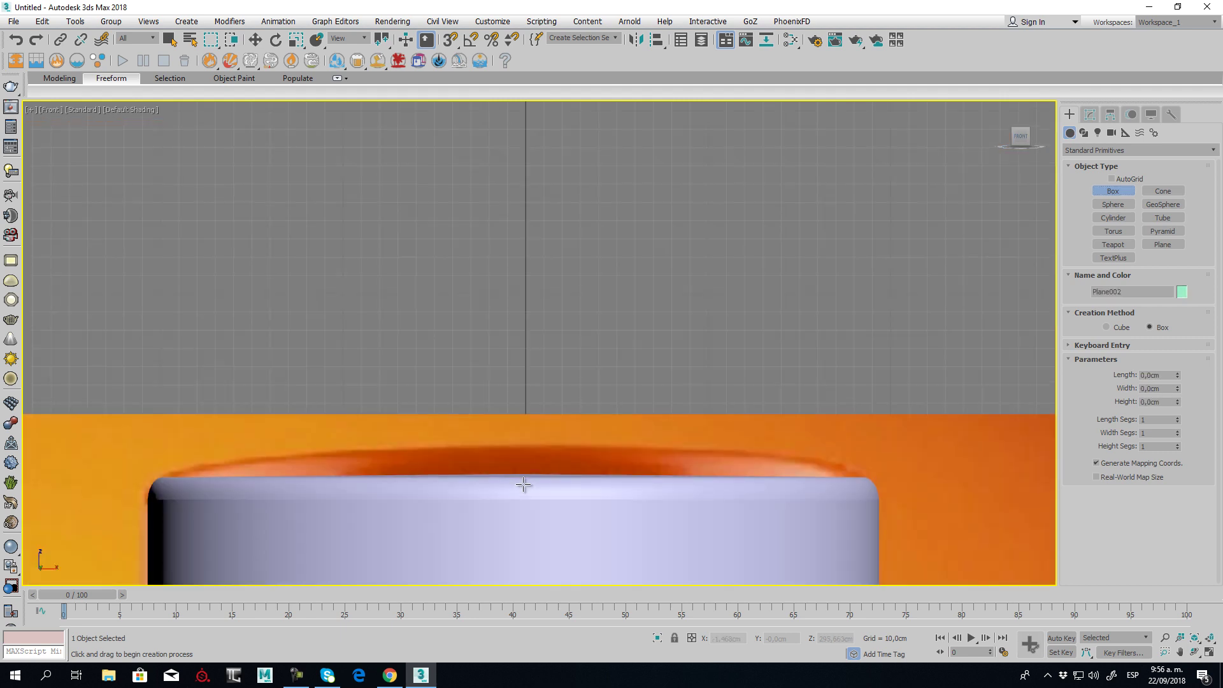
scroll(523, 272, "down", 2)
middle_click_drag(858, 485, 714, 265)
middle_click_drag(1019, 252, 560, 361)
scroll(772, 357, "up", 1)
middle_click_drag(717, 312, 580, 286)
scroll(580, 286, "up", 1)
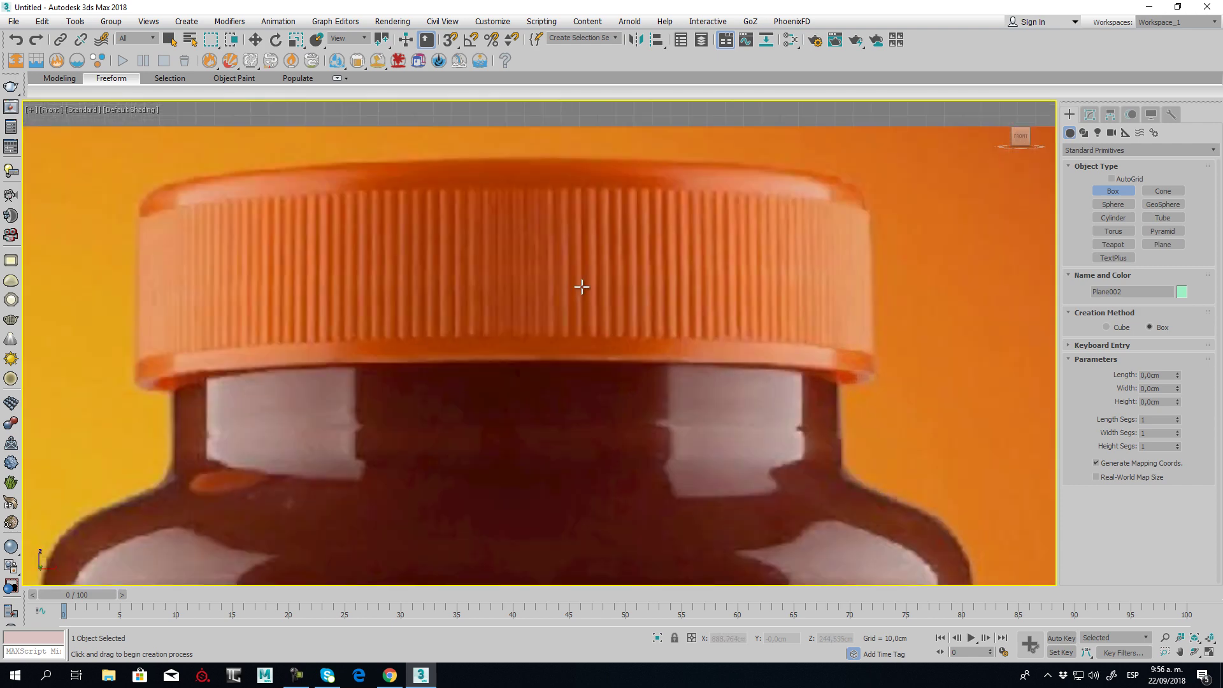
scroll(518, 194, "down", 1)
middle_click_drag(481, 219, 548, 246)
scroll(581, 217, "up", 2)
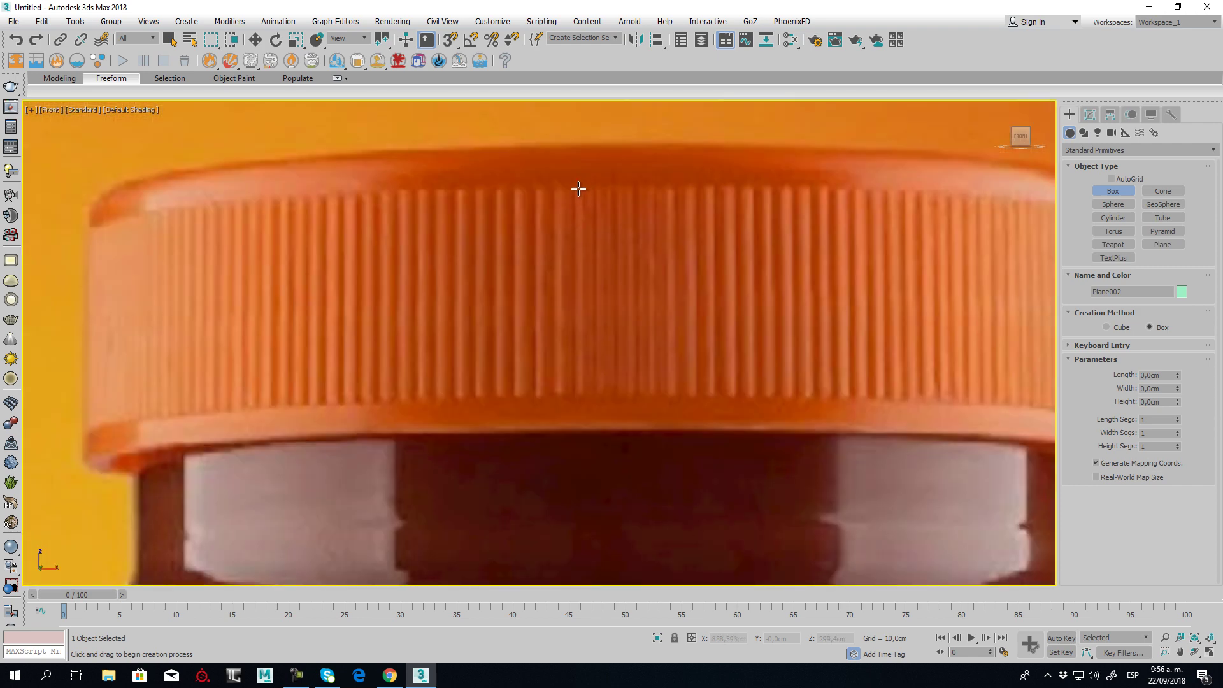
left_click_drag(575, 188, 592, 396)
In the perspective view, scale the rib box along one axis to thin it into a bar
key("w")
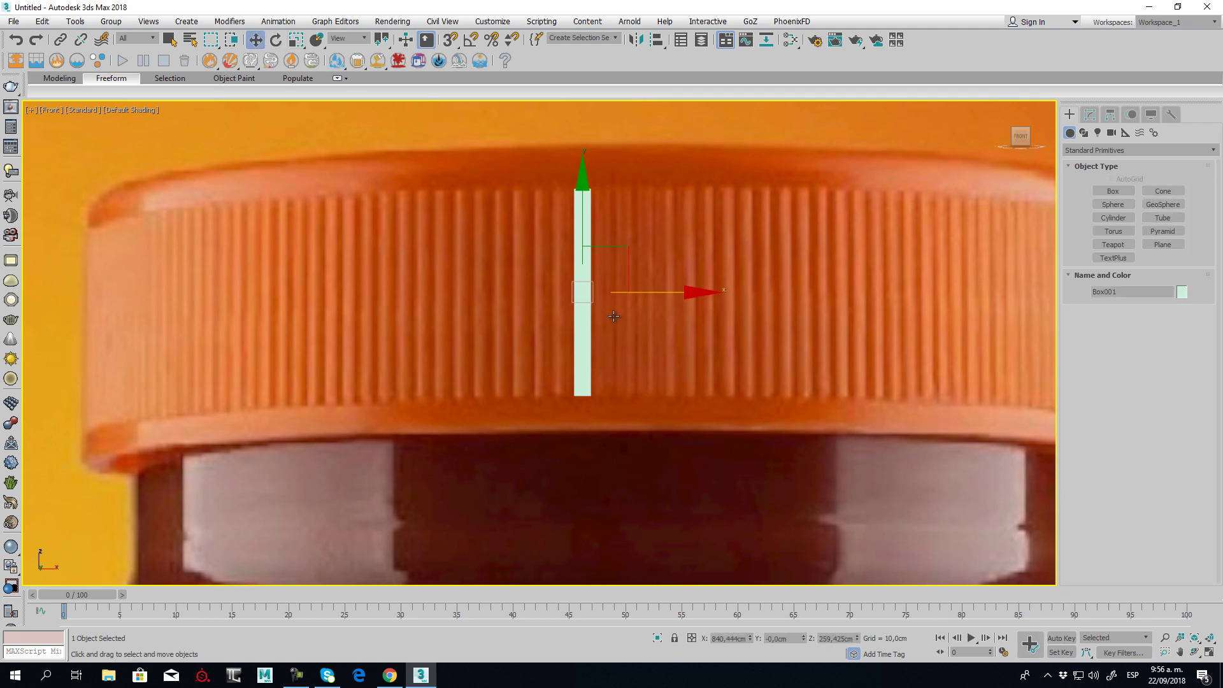
key("p")
middle_click_drag(857, 302, 519, 369)
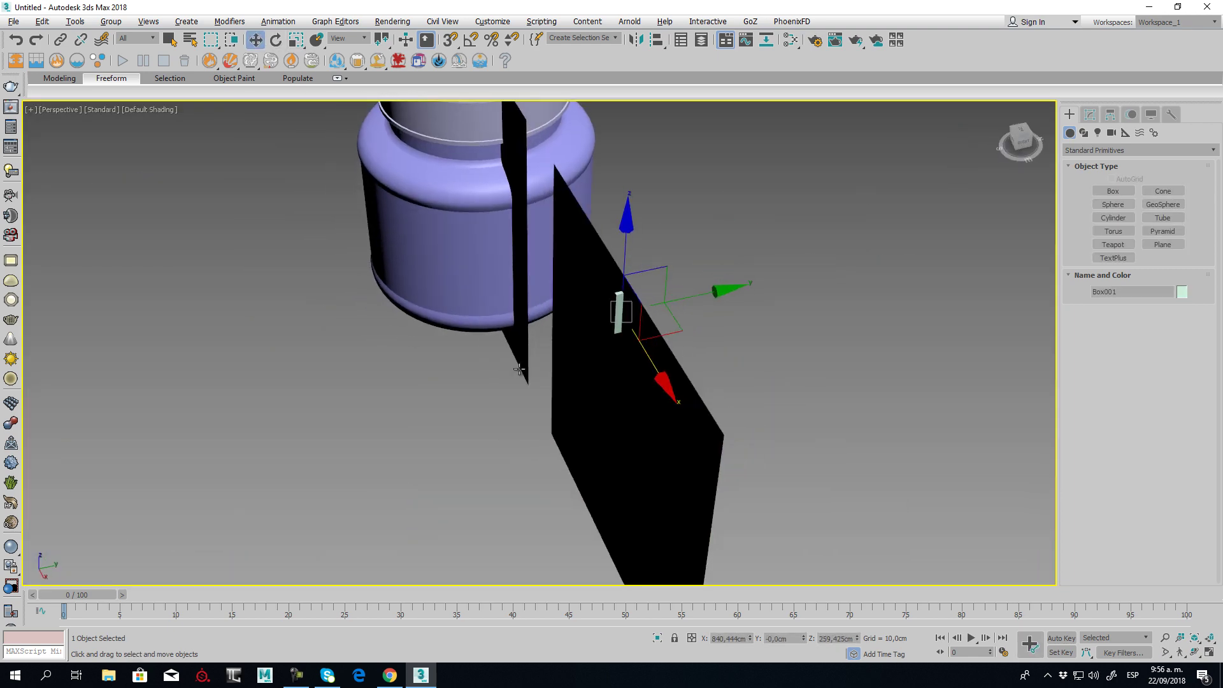
scroll(643, 293, "up", 6)
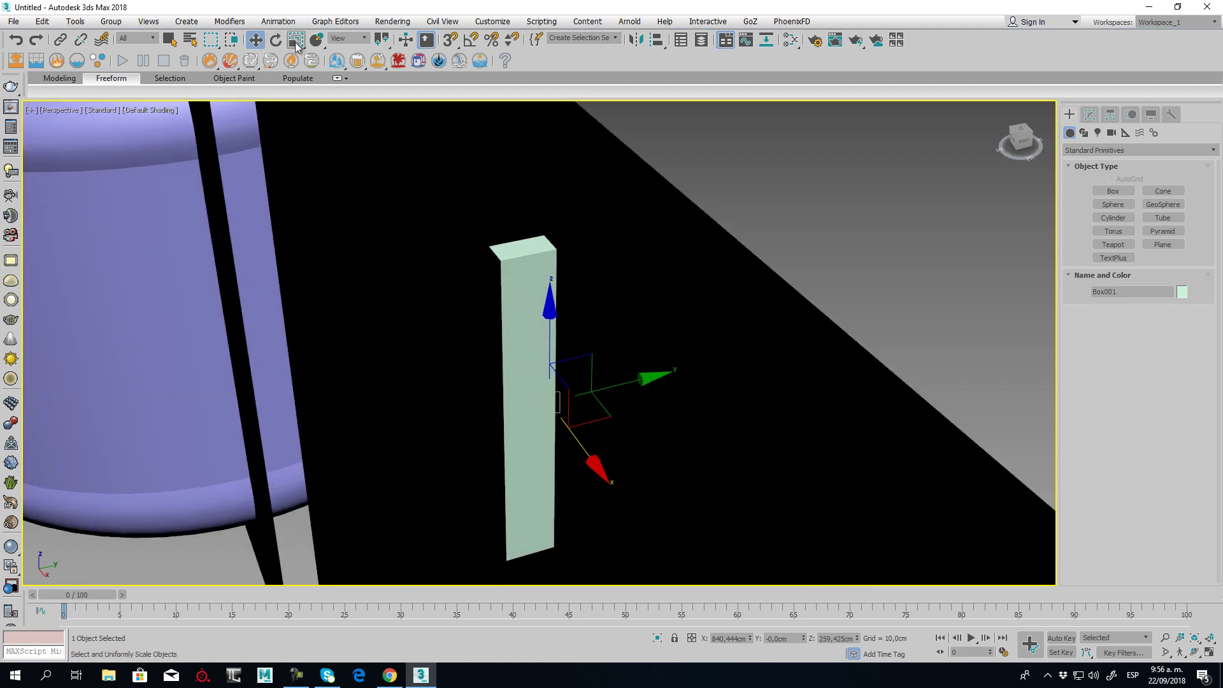
left_click(1089, 114)
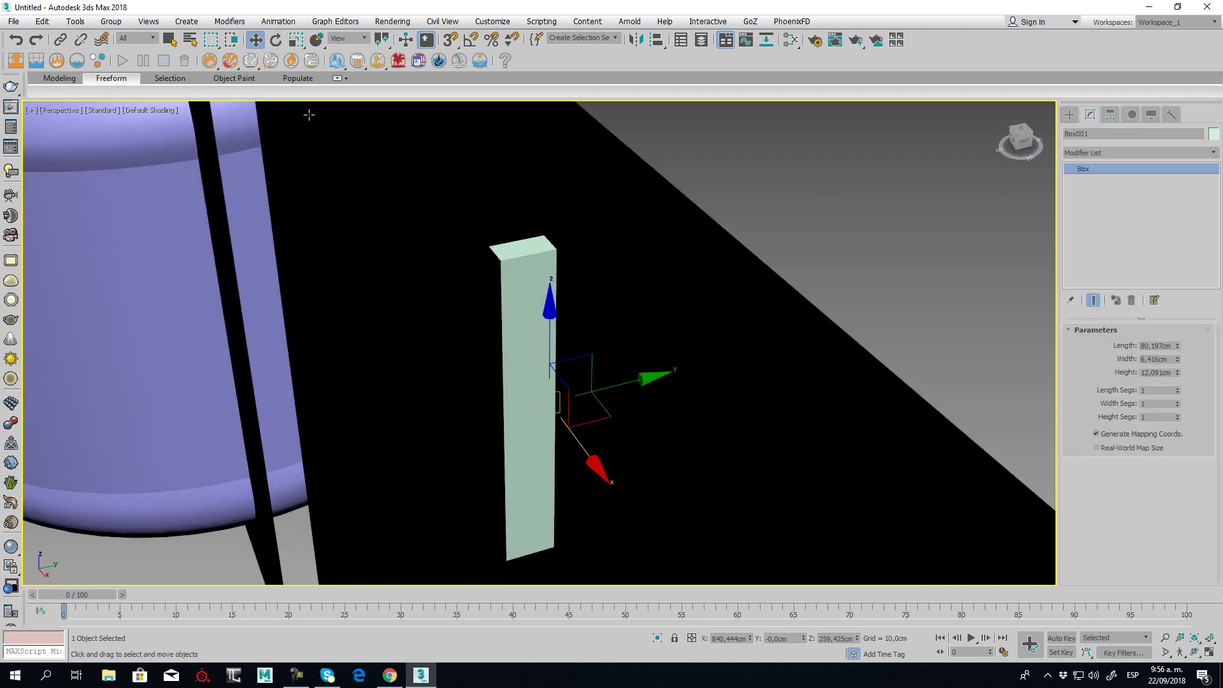
left_click(297, 40)
left_click_drag(421, 430, 588, 408)
Orbit to an angled view of the rib box and bring up its right-click Convert To options
mouse_move(487, 409)
middle_mouse_down("alt")
mouse_move(549, 403)
mouse_move(504, 398)
middle_mouse_up("alt")
left_click(255, 39)
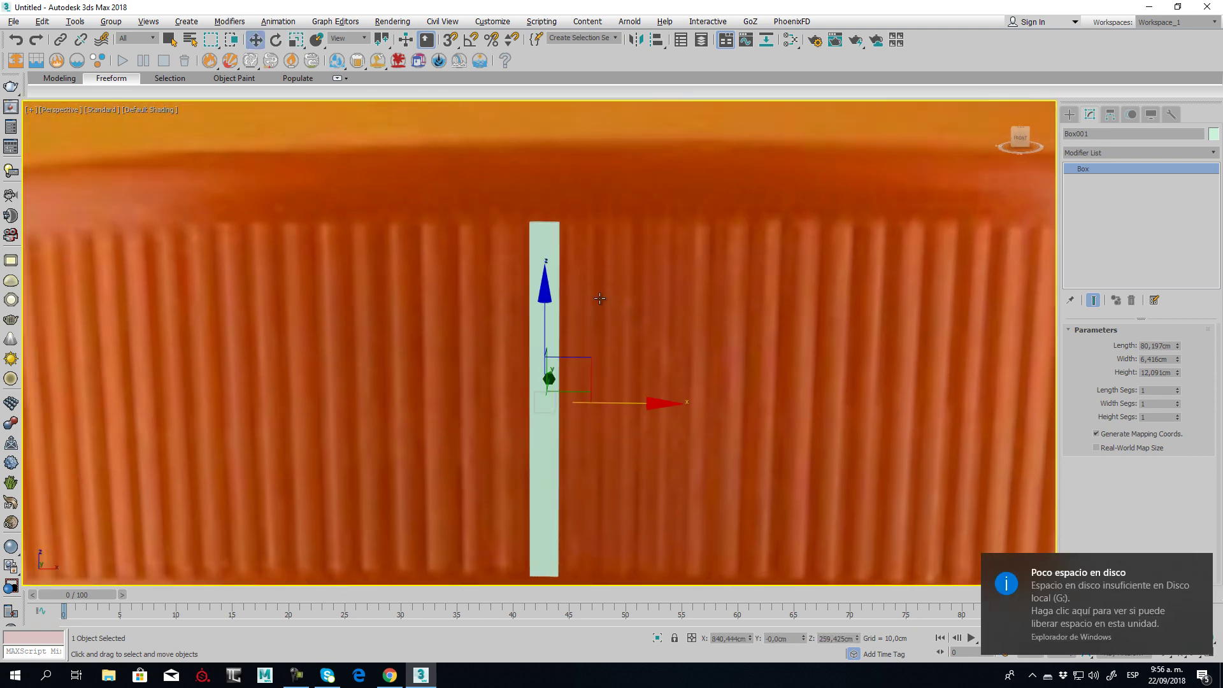
middle_click_drag(548, 281, 622, 330, "alt")
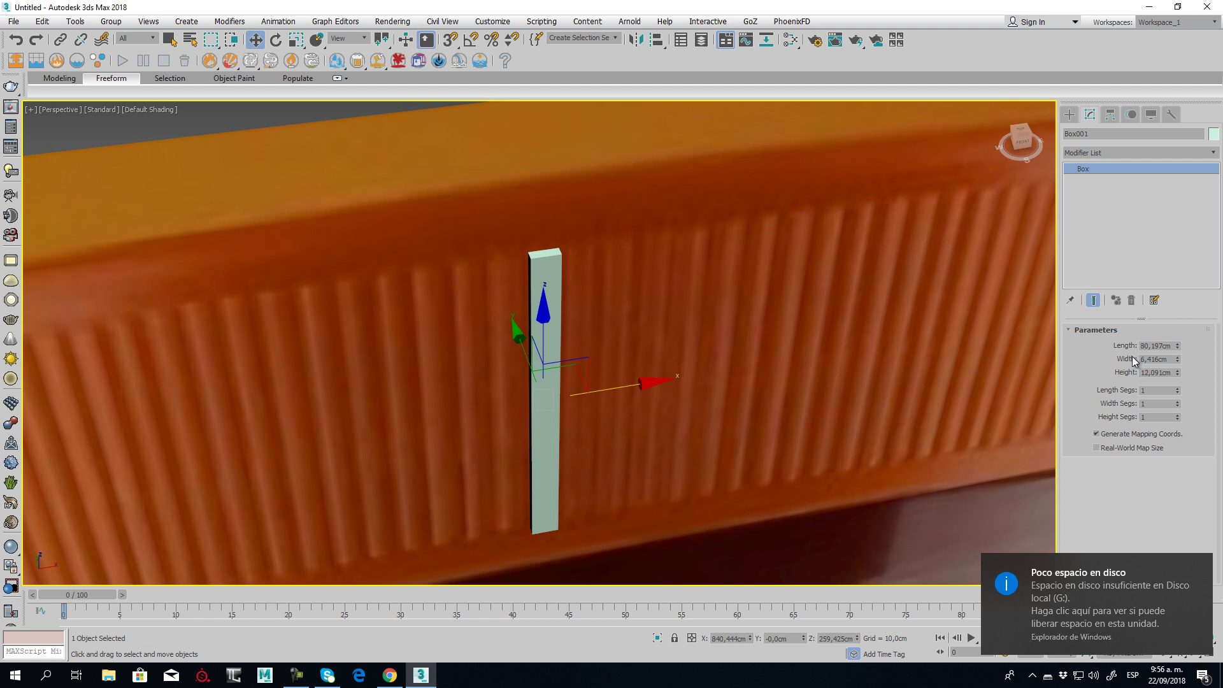
middle_click_drag(562, 286, 568, 288, "alt")
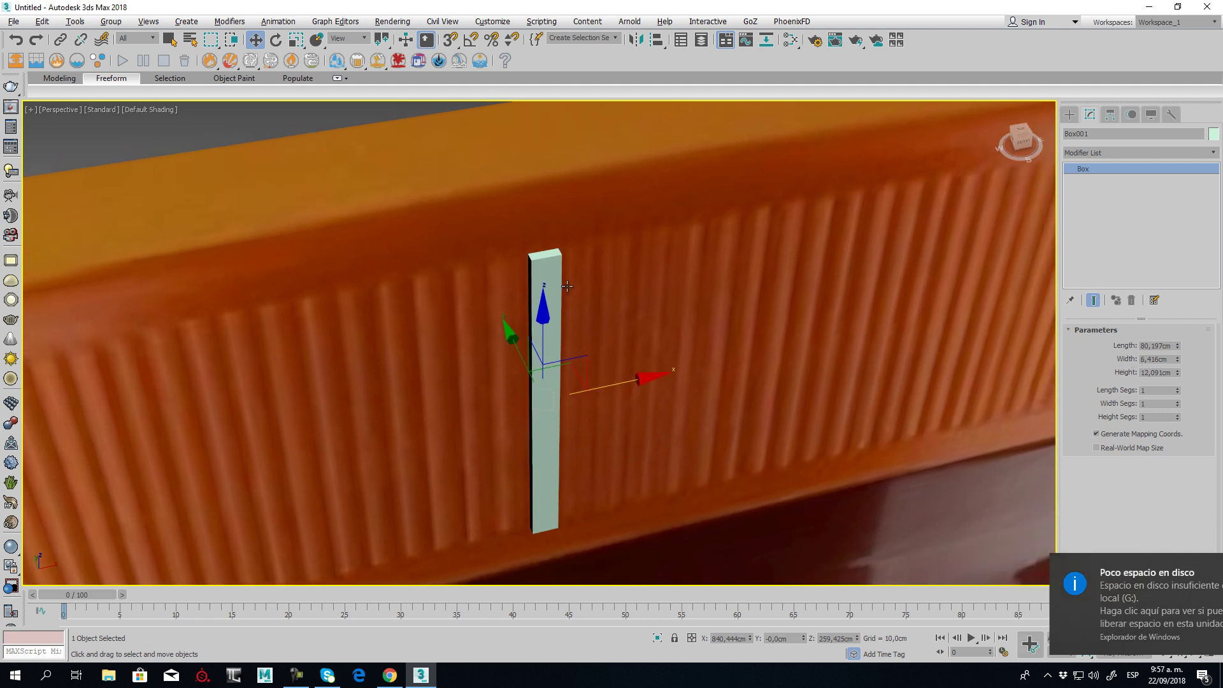
scroll(552, 264, "up", 3)
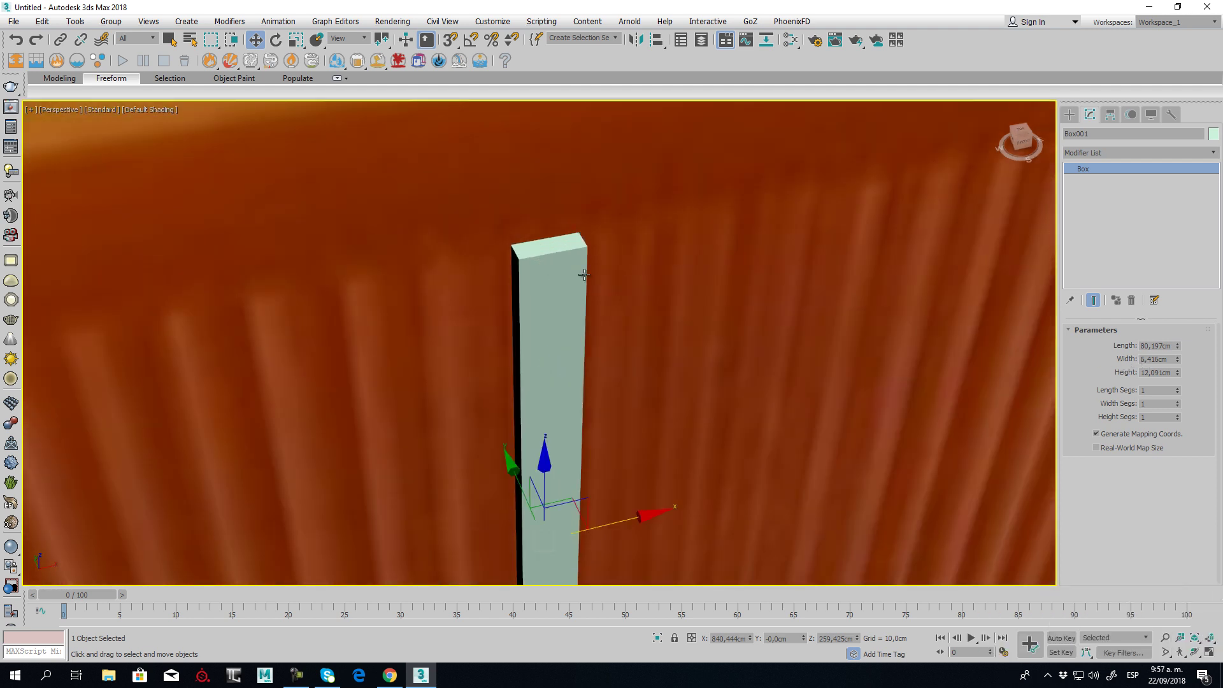
right_click(567, 286)
Convert the box to Editable Poly and chamfer its left and right vertical edges by 0,693cm
mouse_move(682, 423)
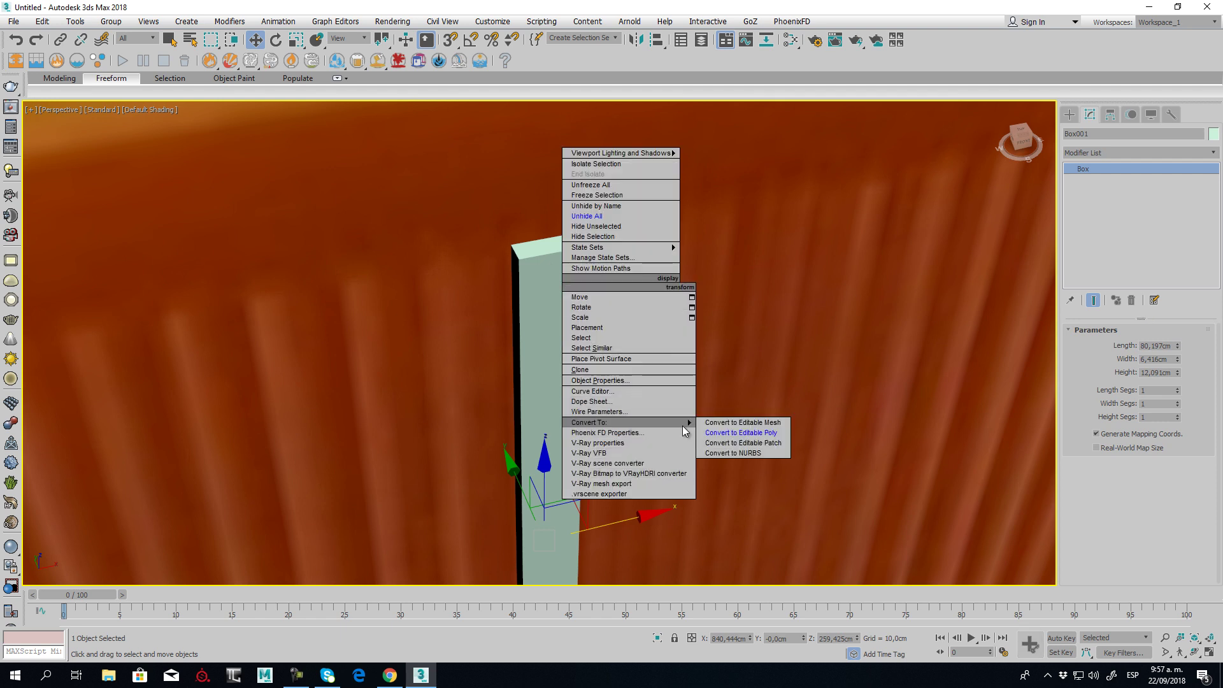
left_click(756, 432)
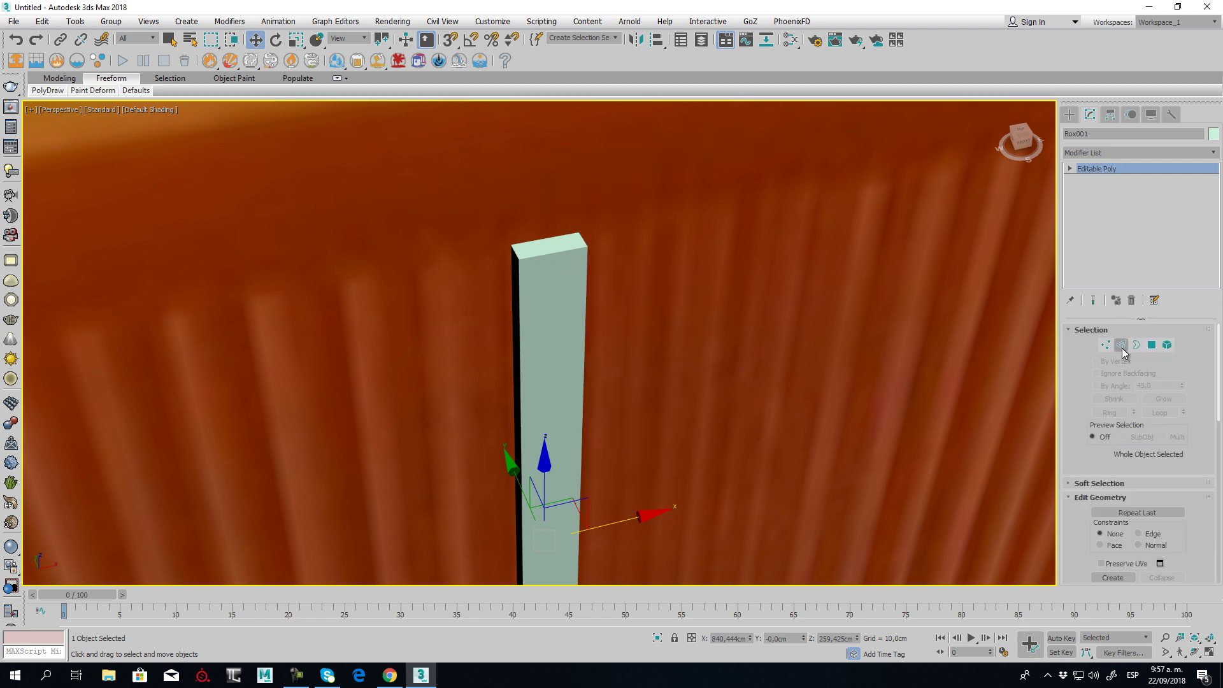
left_click(1121, 345)
left_click(523, 315)
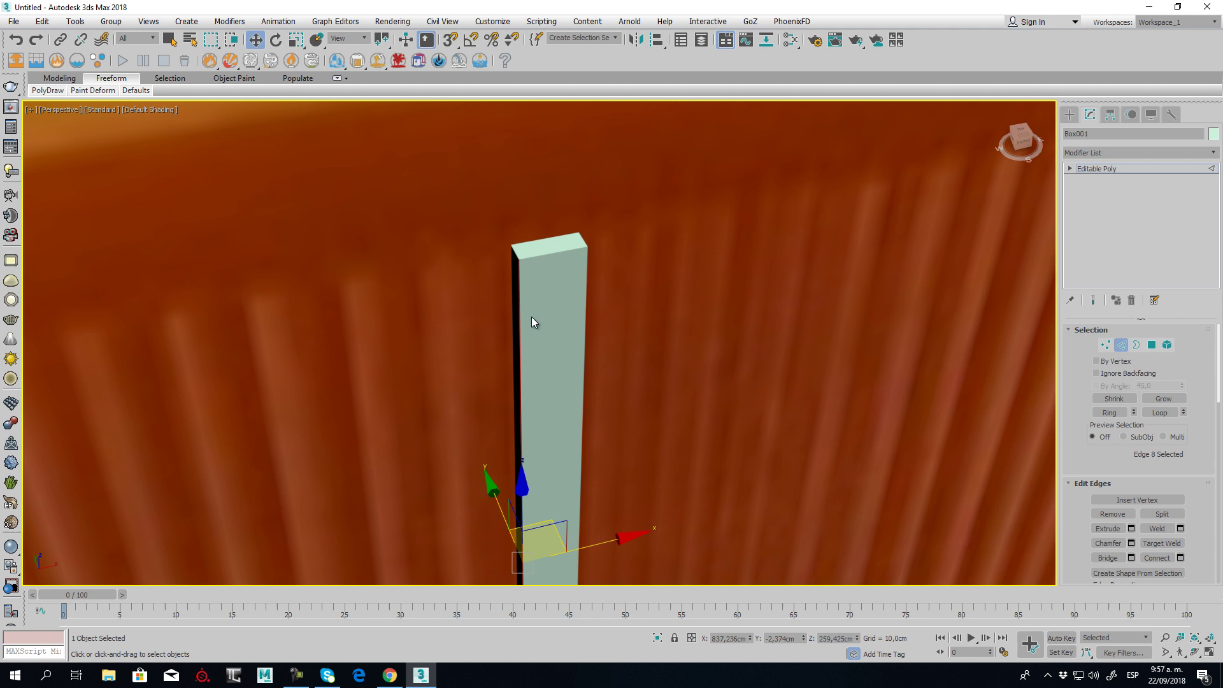
key("F4")
left_click(585, 318, "ctrl")
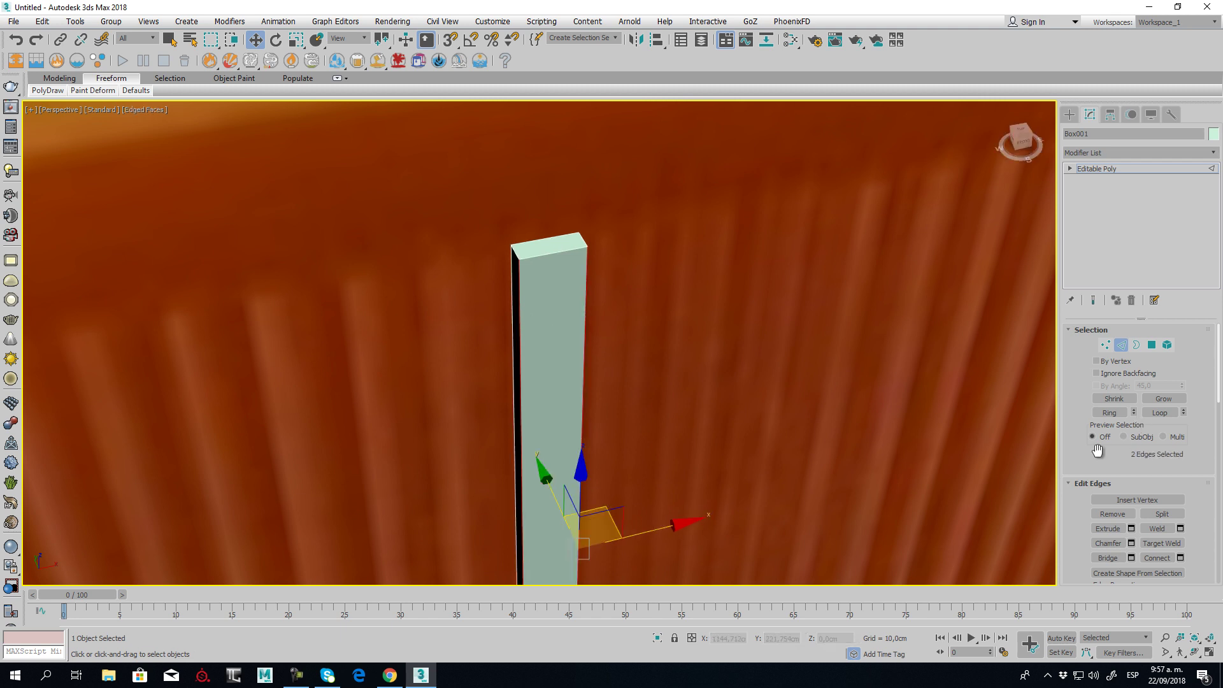
scroll(1097, 450, "down", 3)
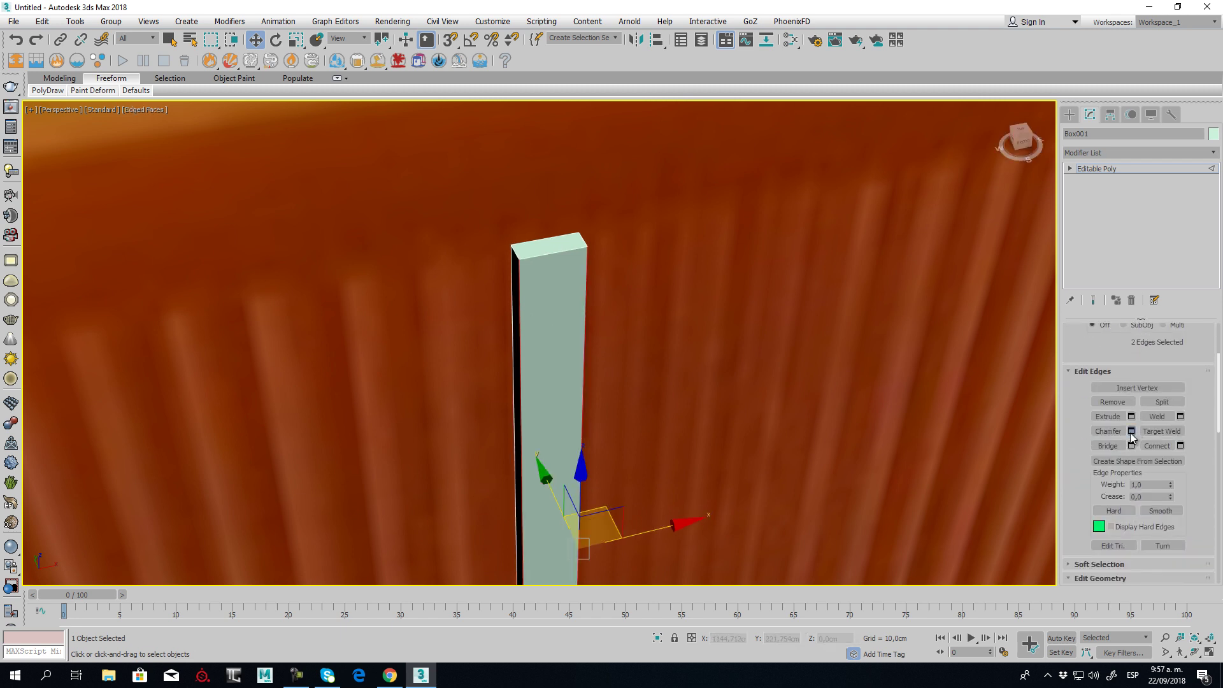
middle_click_drag(539, 320, 533, 288, "alt")
scroll(533, 288, "up", 2)
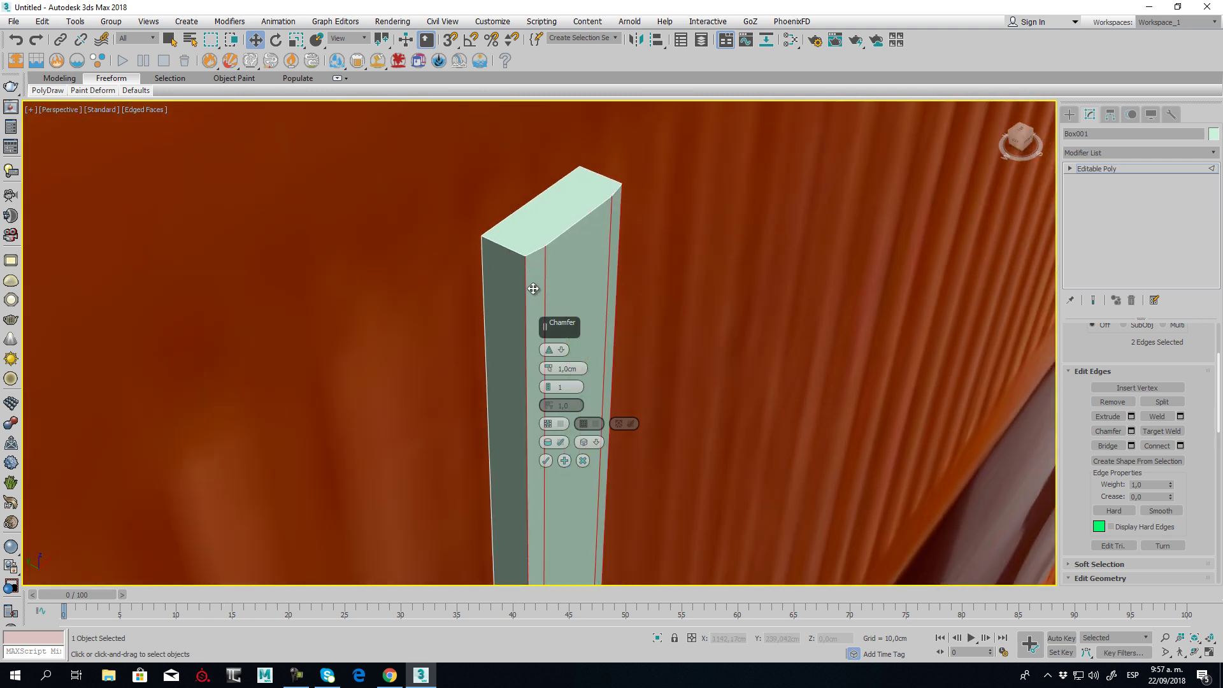
mouse_move(549, 366)
left_mouse_down()
mouse_move(549, 381)
mouse_move(548, 358)
left_mouse_up()
left_click(545, 458)
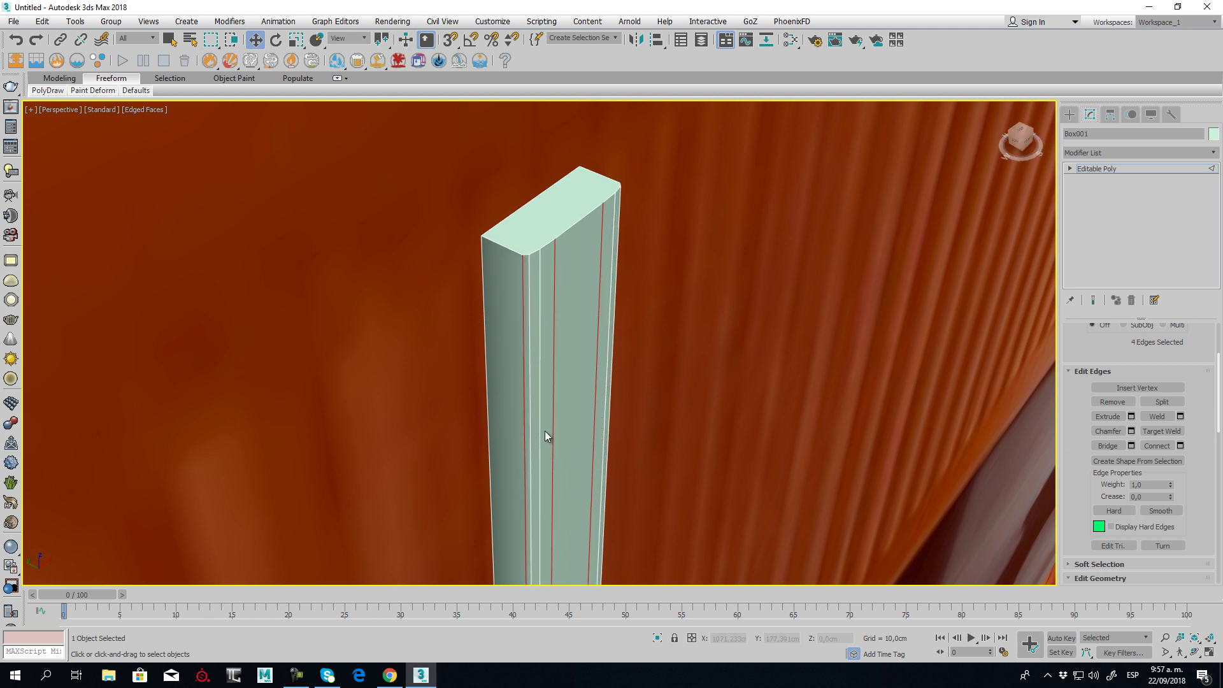
Select a pair of lengthwise edges and shift them slightly sideways
left_click(521, 292)
middle_click_drag(794, 326, 632, 350, "alt")
left_click(642, 313, "ctrl")
middle_click_drag(471, 423, 401, 293)
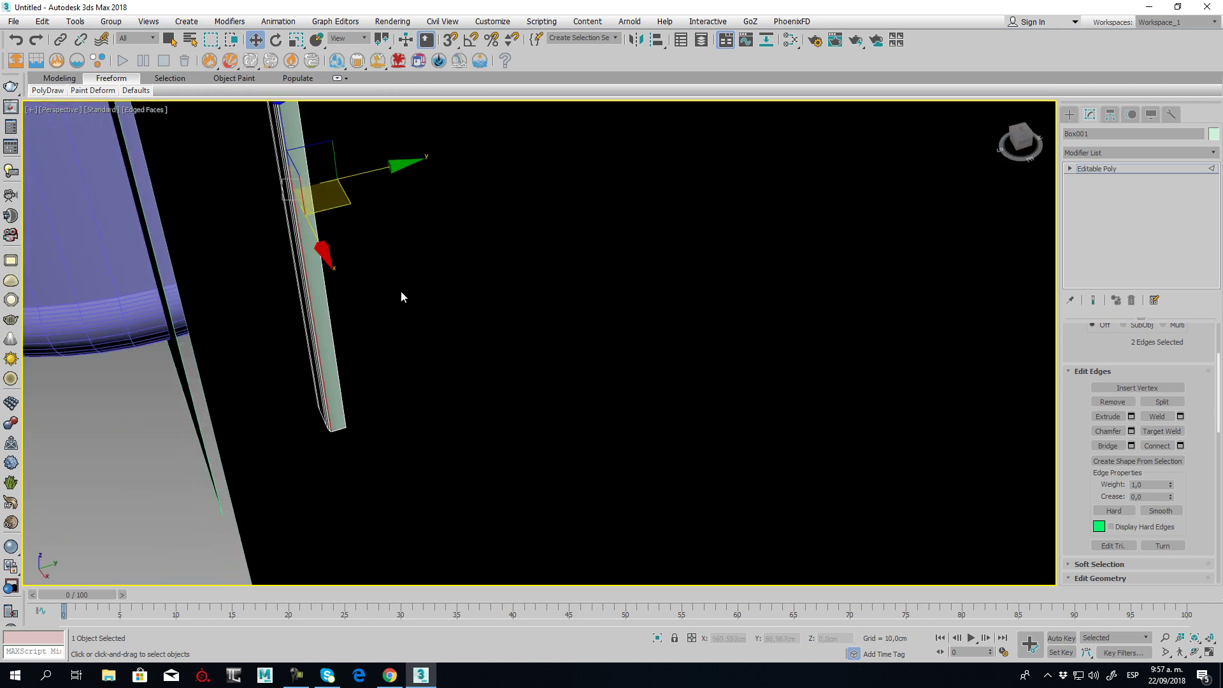
middle_click_drag(344, 252, 425, 382)
scroll(416, 305, "up", 3)
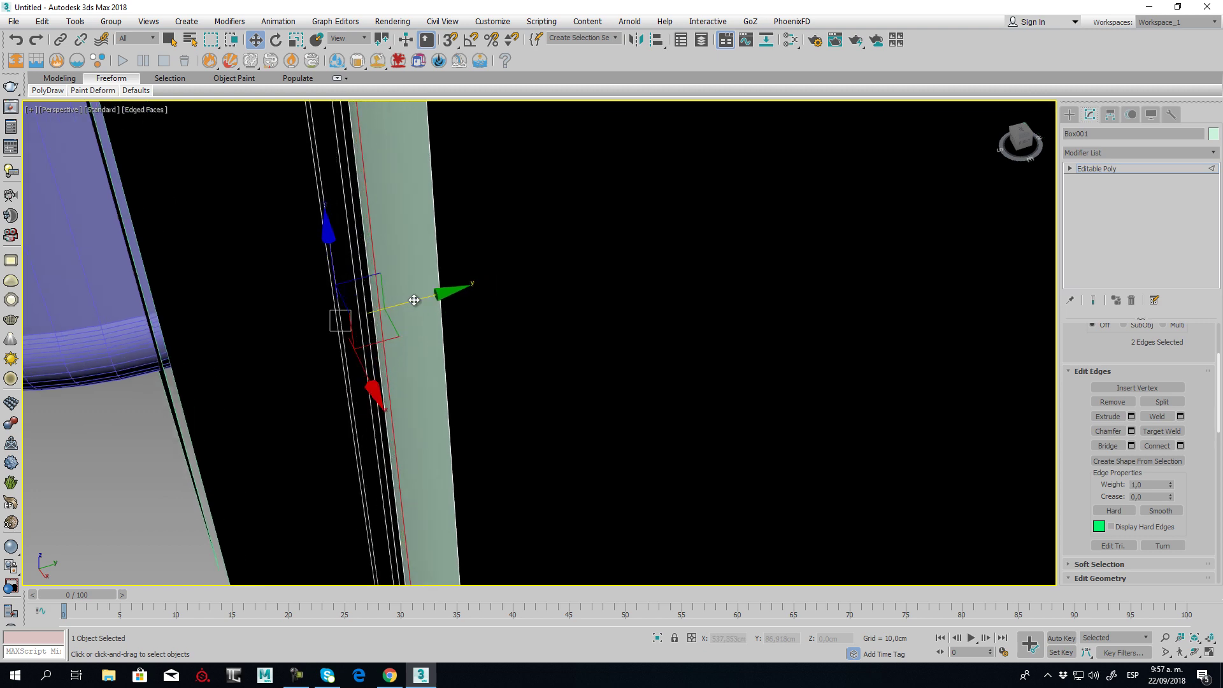
left_click_drag(415, 301, 425, 299)
Shift two more edge pairs to the right along Y to refine the rib's profile
left_click(363, 251)
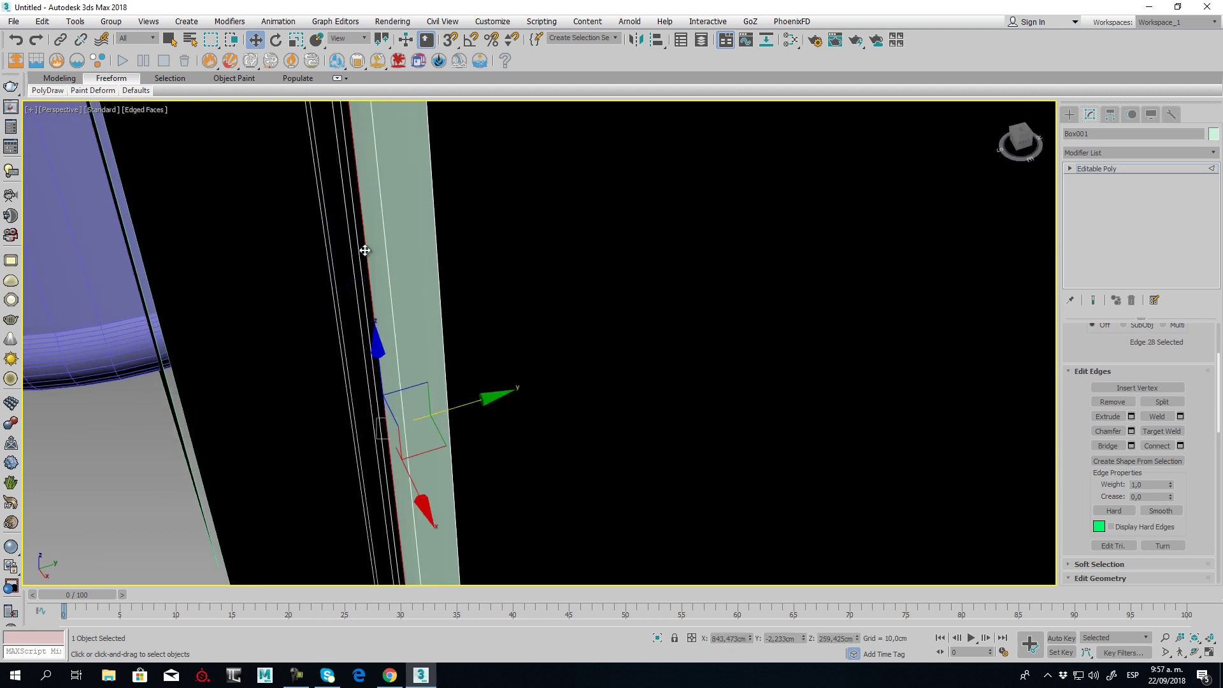
middle_click_drag(365, 253, 415, 307, "alt")
left_click(189, 350, "ctrl")
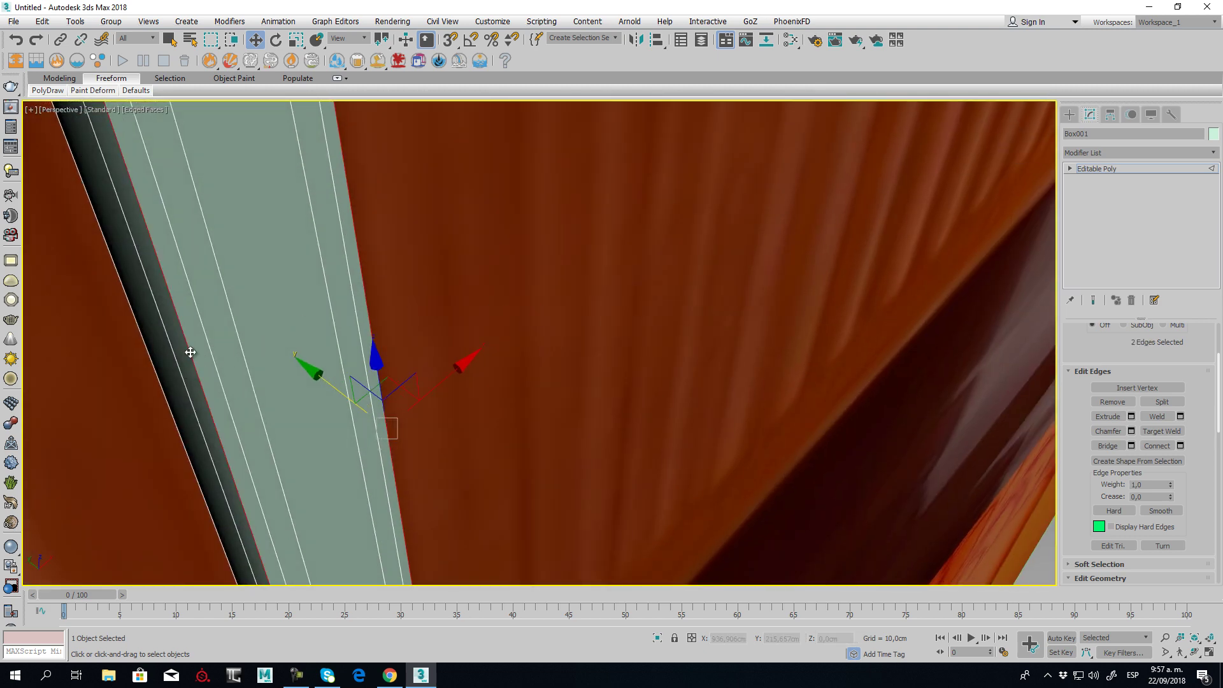
middle_click_drag(189, 350, 312, 335, "alt")
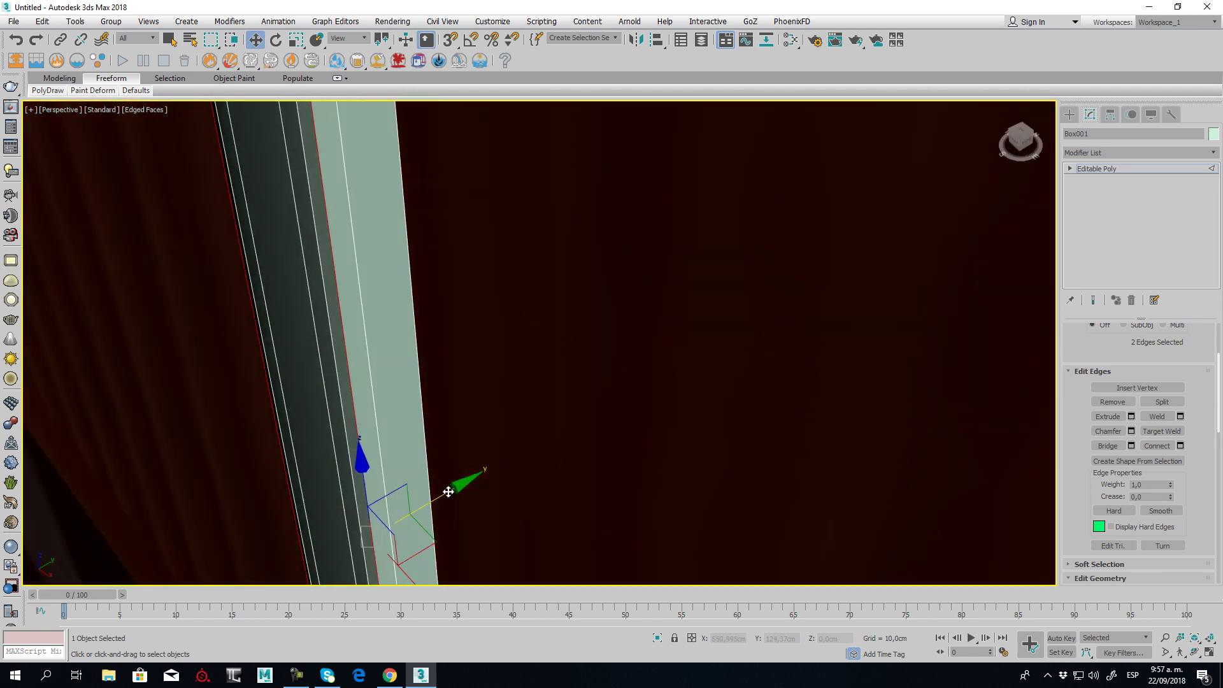
left_click_drag(449, 492, 458, 491)
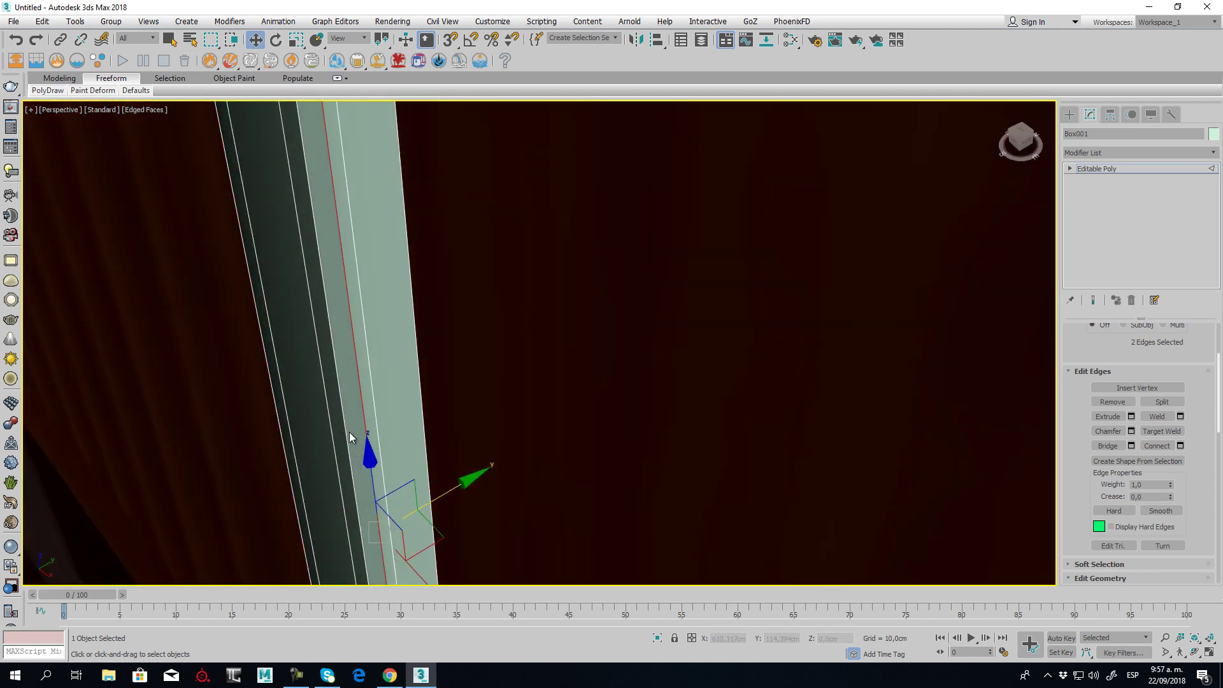
left_click(328, 436)
left_click(277, 422, "ctrl")
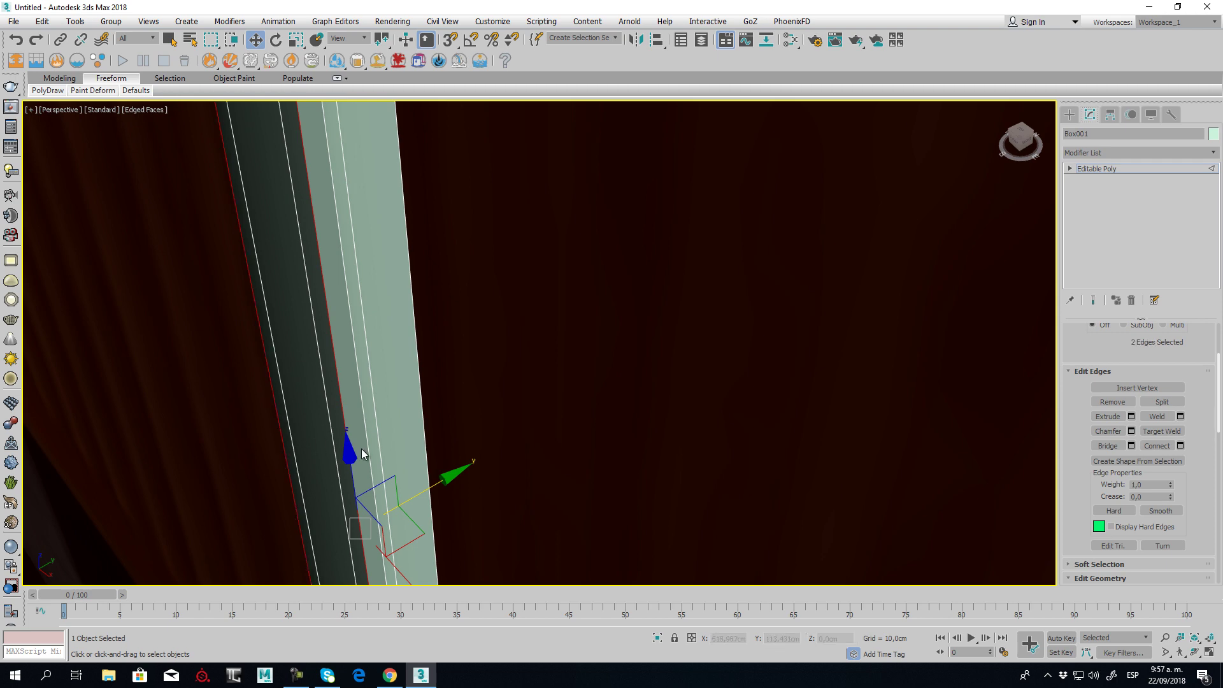
left_click_drag(435, 487, 440, 485)
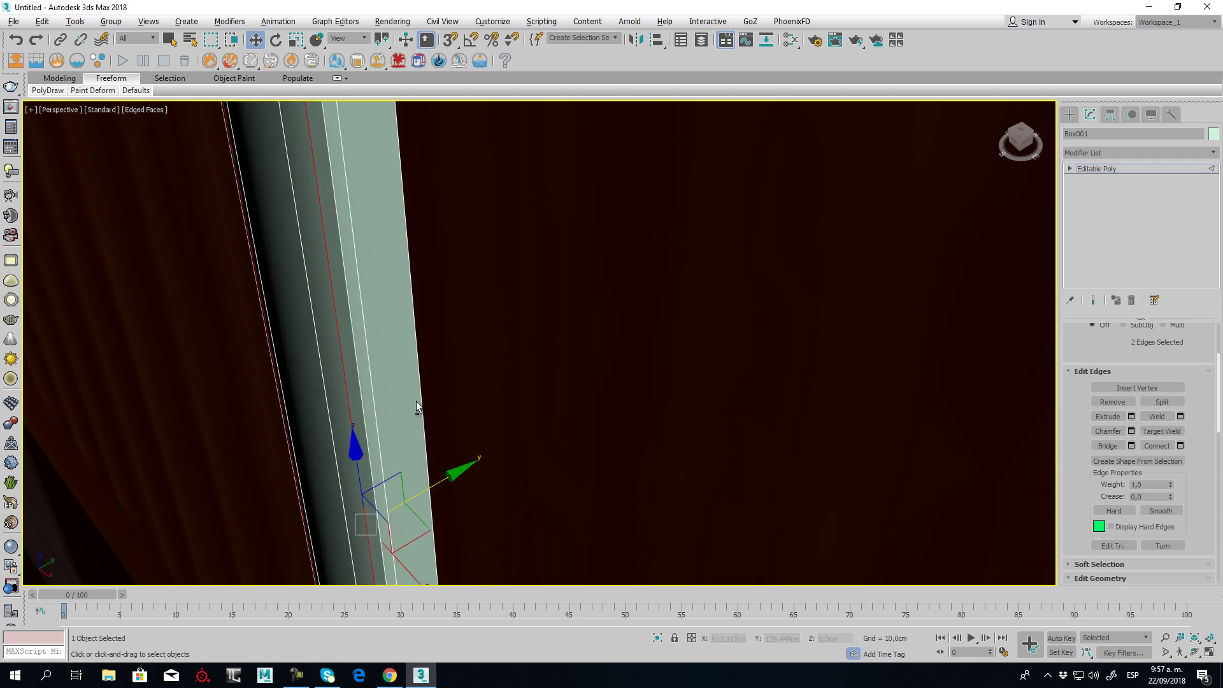
middle_click_drag(417, 410, 589, 300, "alt")
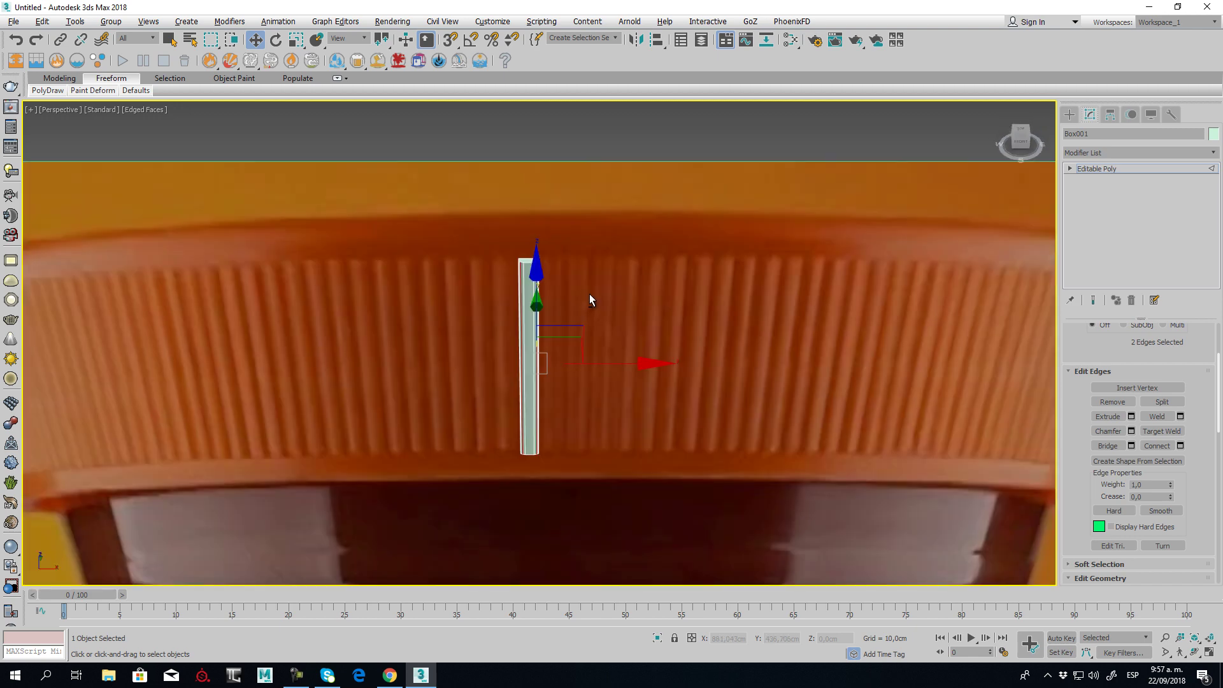
Leave Edge mode and, in the top view, set the rib box's absolute X position to 0
left_click(1084, 168)
scroll(560, 350, "down", 5)
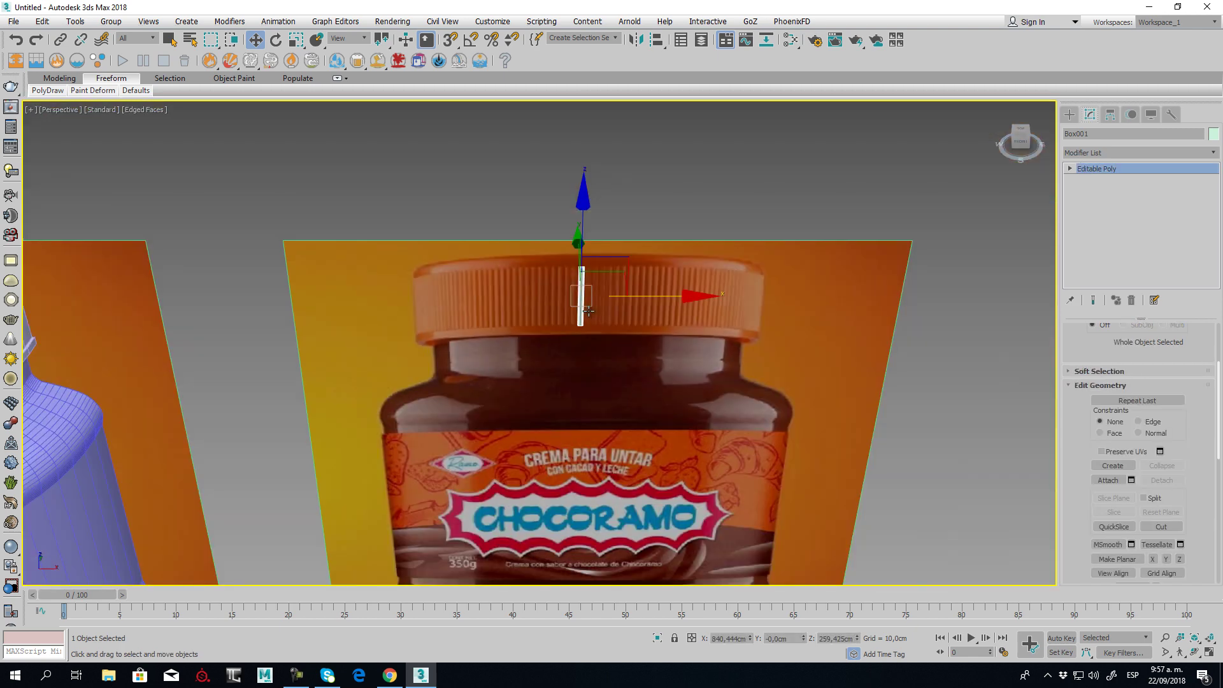
key("t")
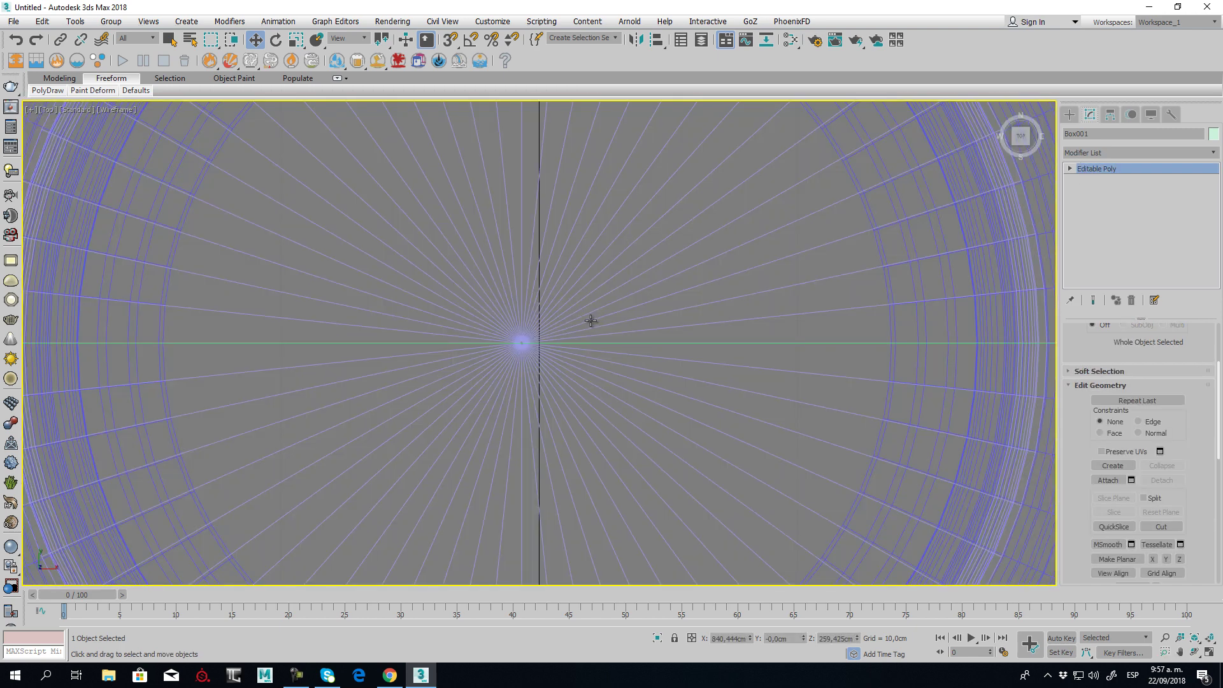
scroll(590, 322, "down", 8)
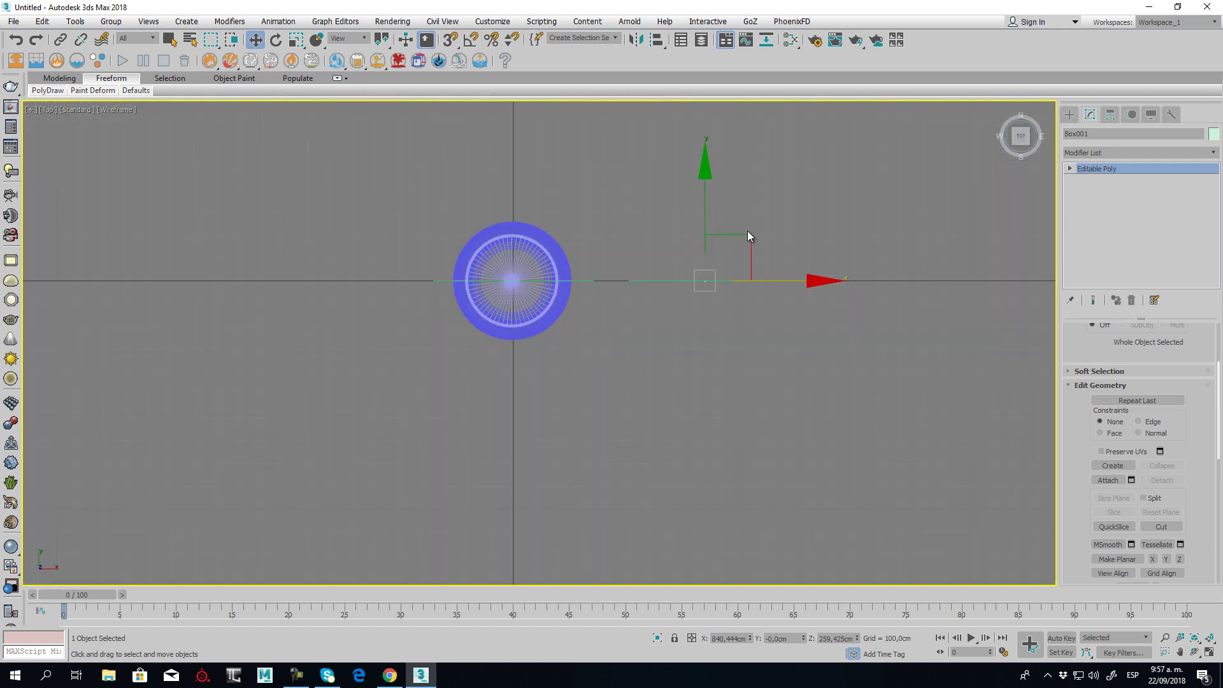
right_click(255, 39)
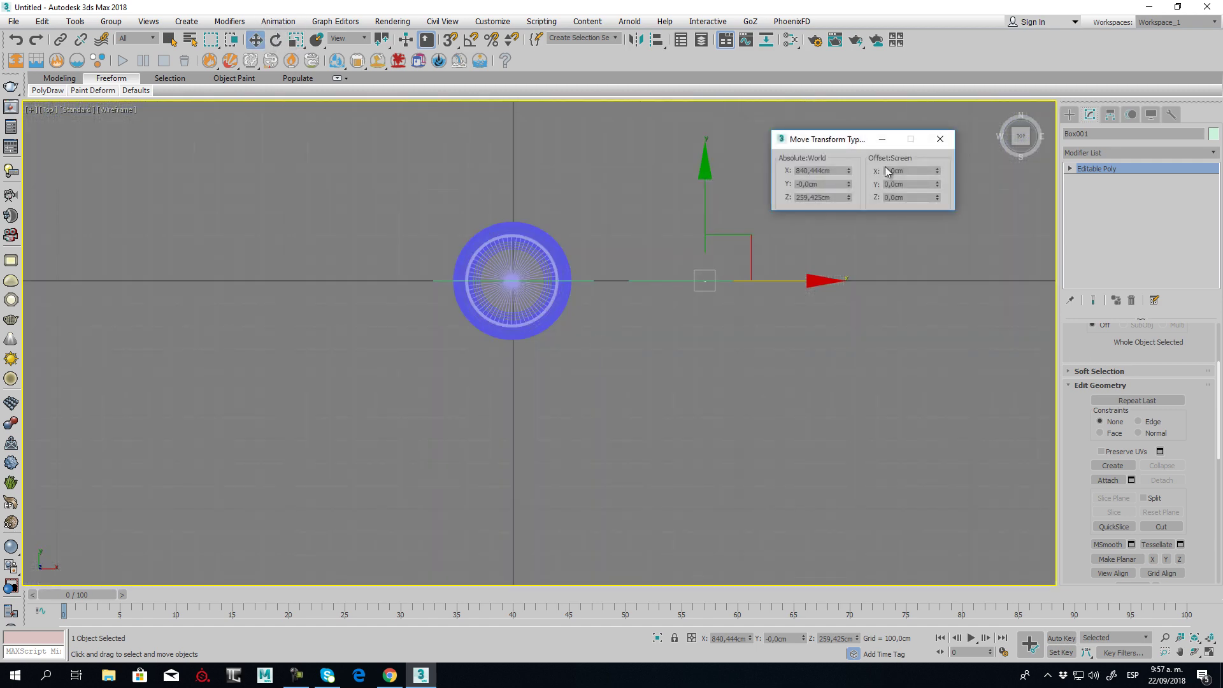
double_click(841, 171)
type("0")
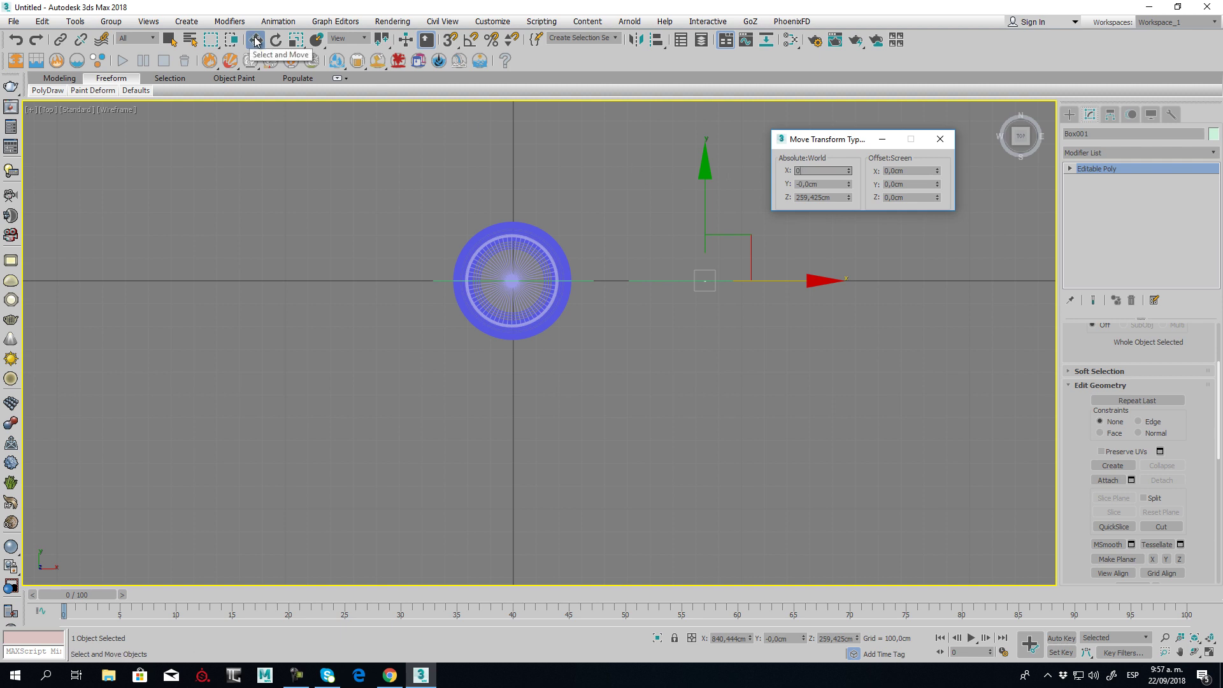
key("Return")
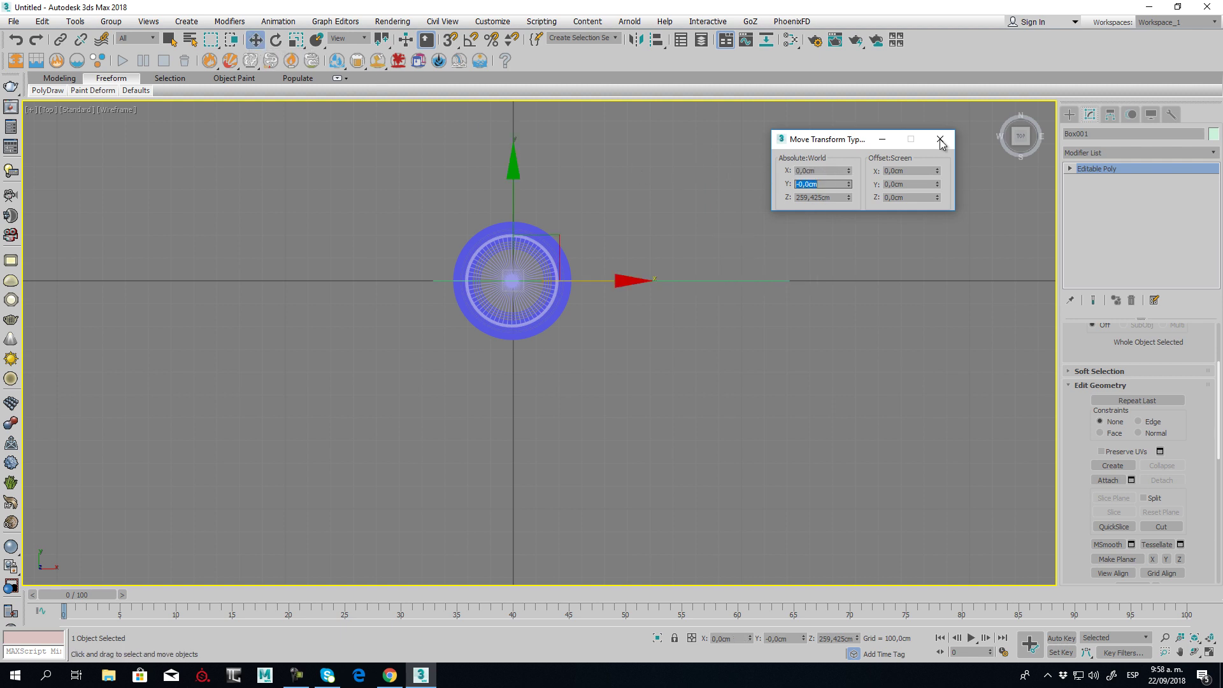
left_click(940, 138)
Drag the box down along Y to the lid's outer rim (Y -256,411cm), then select the jar body
left_click_drag(513, 184, 512, 240)
scroll(512, 324, "up", 5)
scroll(520, 376, "up", 3)
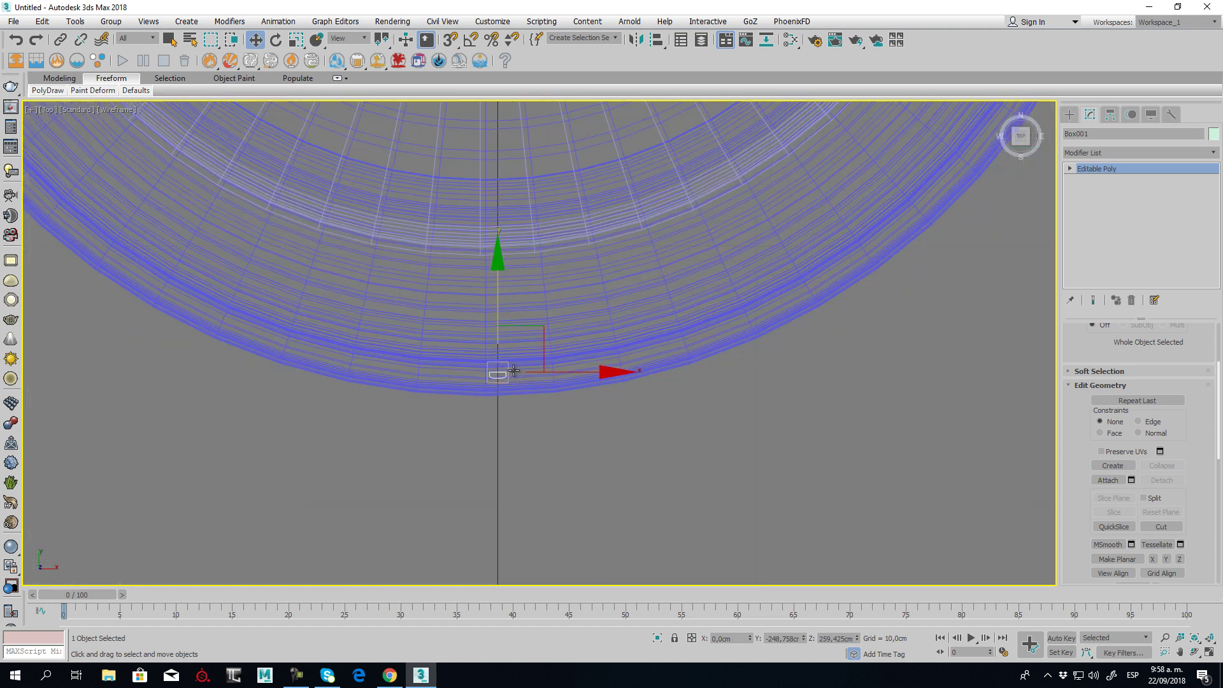
scroll(493, 305, "up", 2)
left_click_drag(501, 325, 505, 353)
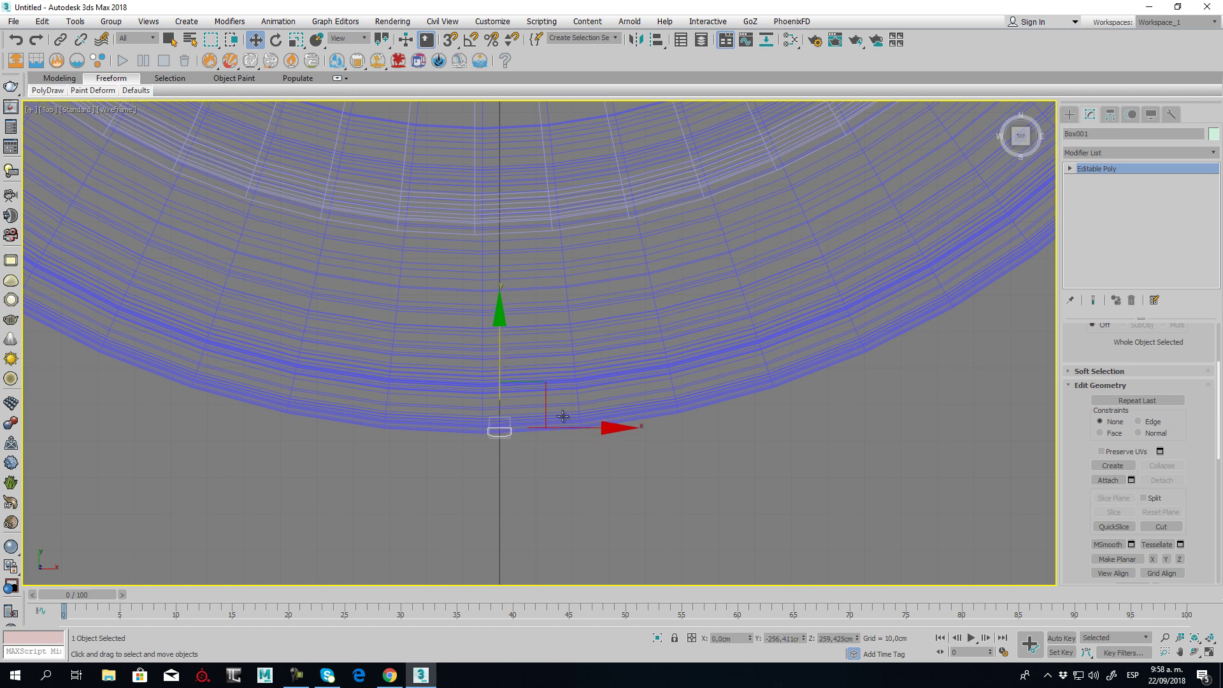
scroll(564, 417, "down", 4)
scroll(527, 435, "up", 4)
middle_click_drag(611, 388, 465, 479)
scroll(465, 477, "down", 5)
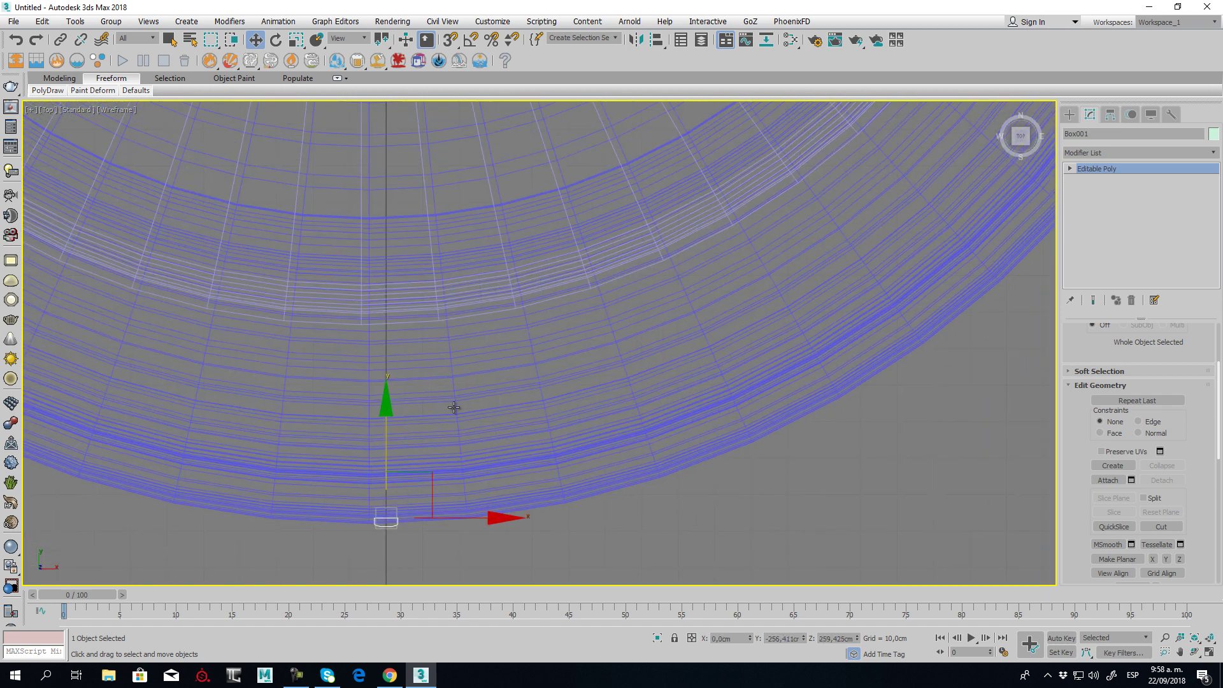
left_click(612, 151)
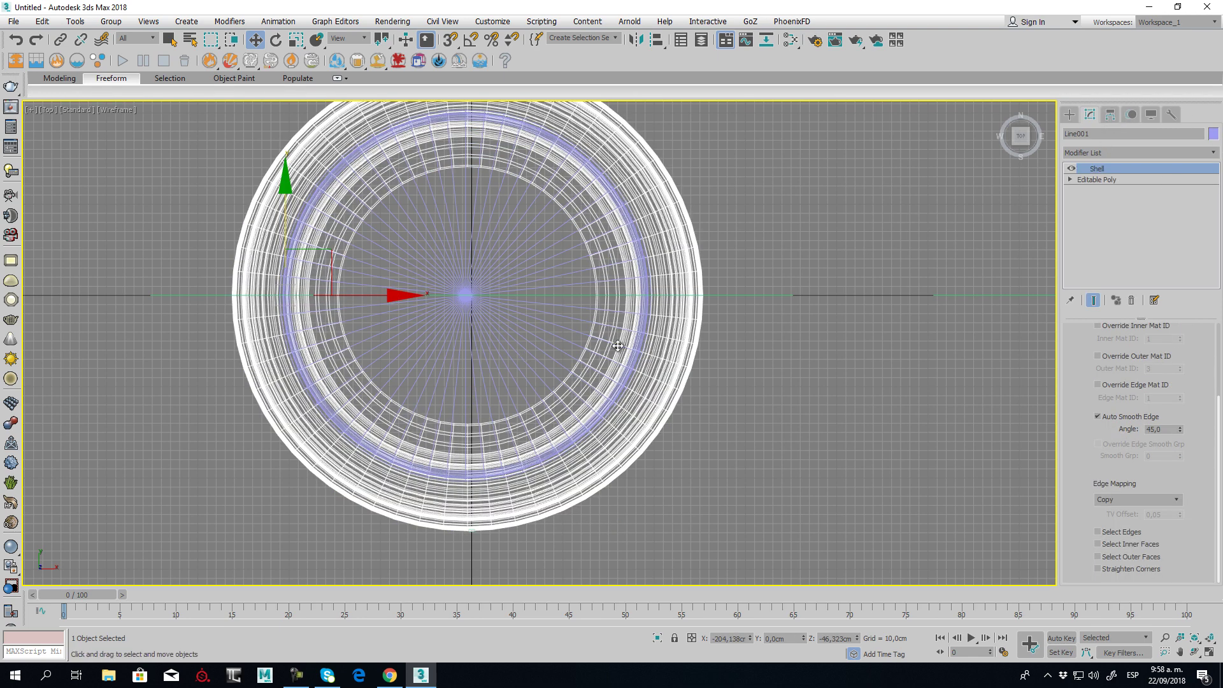
With Affect Pivot Only, center the pivots of Line001 and Line002 to their objects
key("p")
middle_click_drag(295, 381, 549, 338)
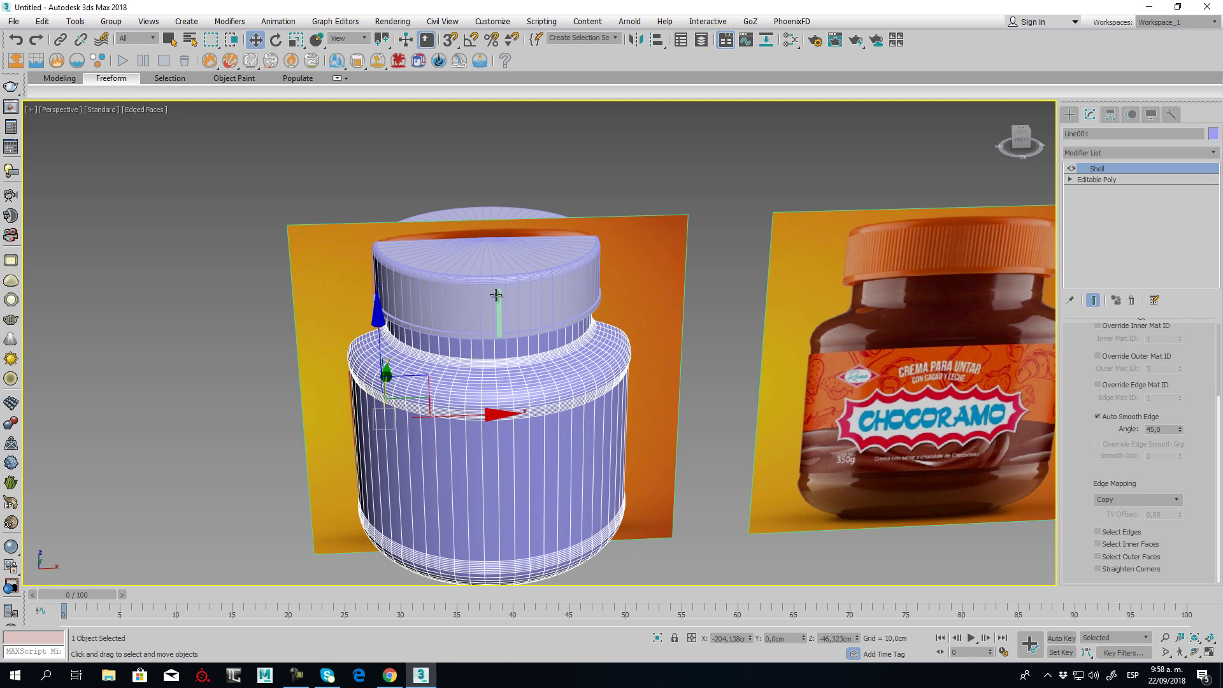
mouse_move(549, 387)
middle_mouse_down("alt")
mouse_move(586, 389)
mouse_move(541, 387)
middle_mouse_up("alt")
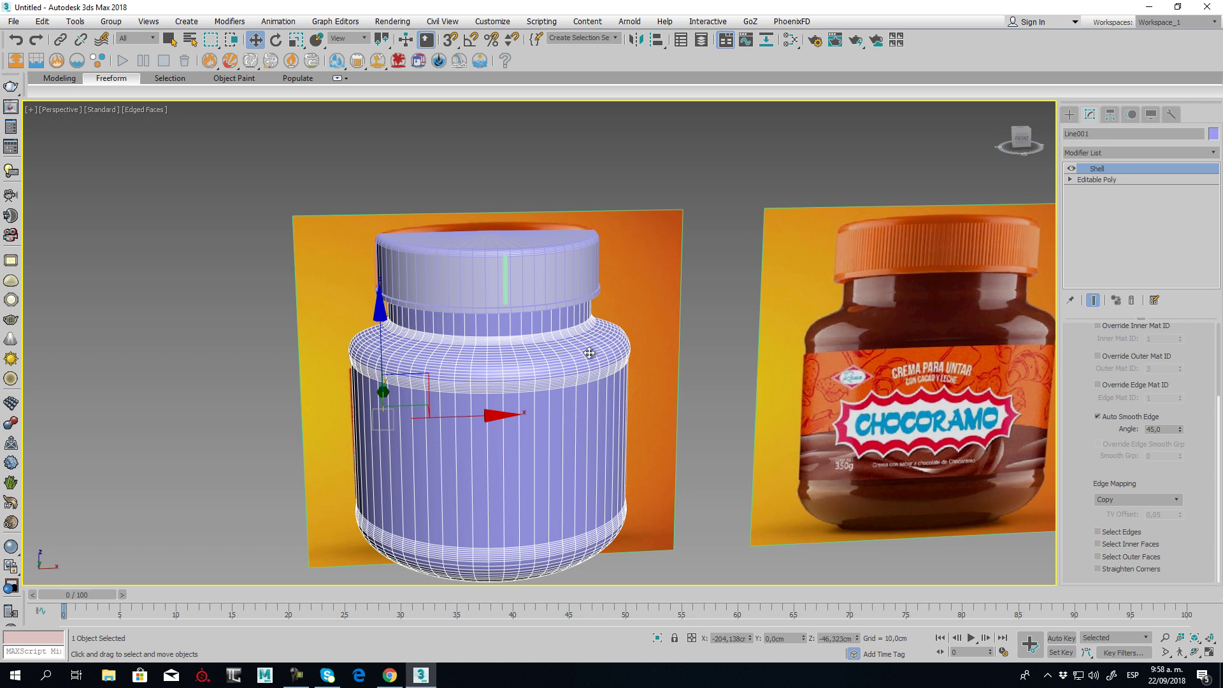
left_click(1111, 115)
left_click(1138, 203)
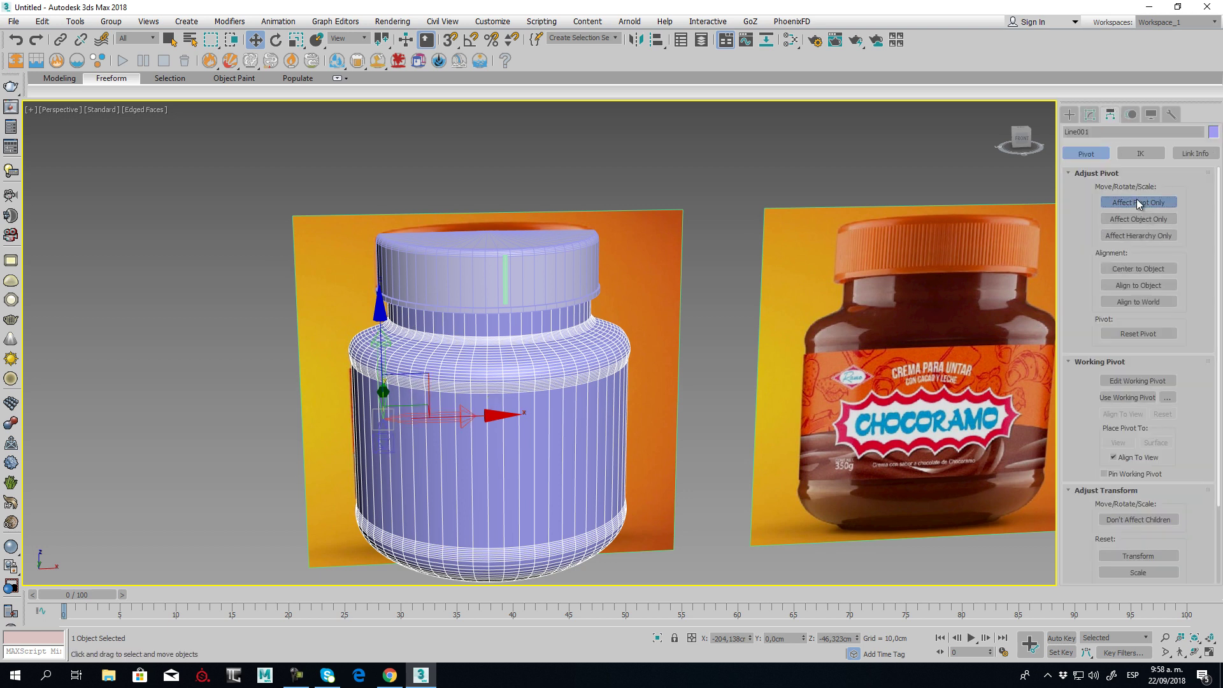
left_click(1136, 270)
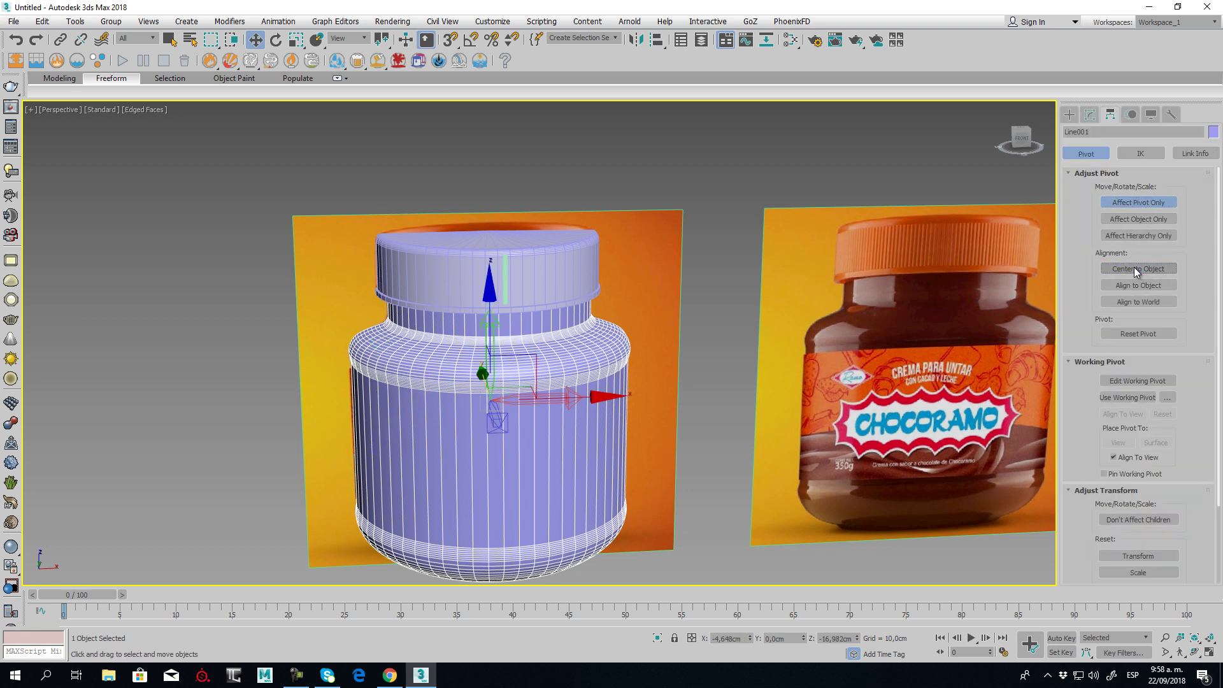
left_click(456, 249)
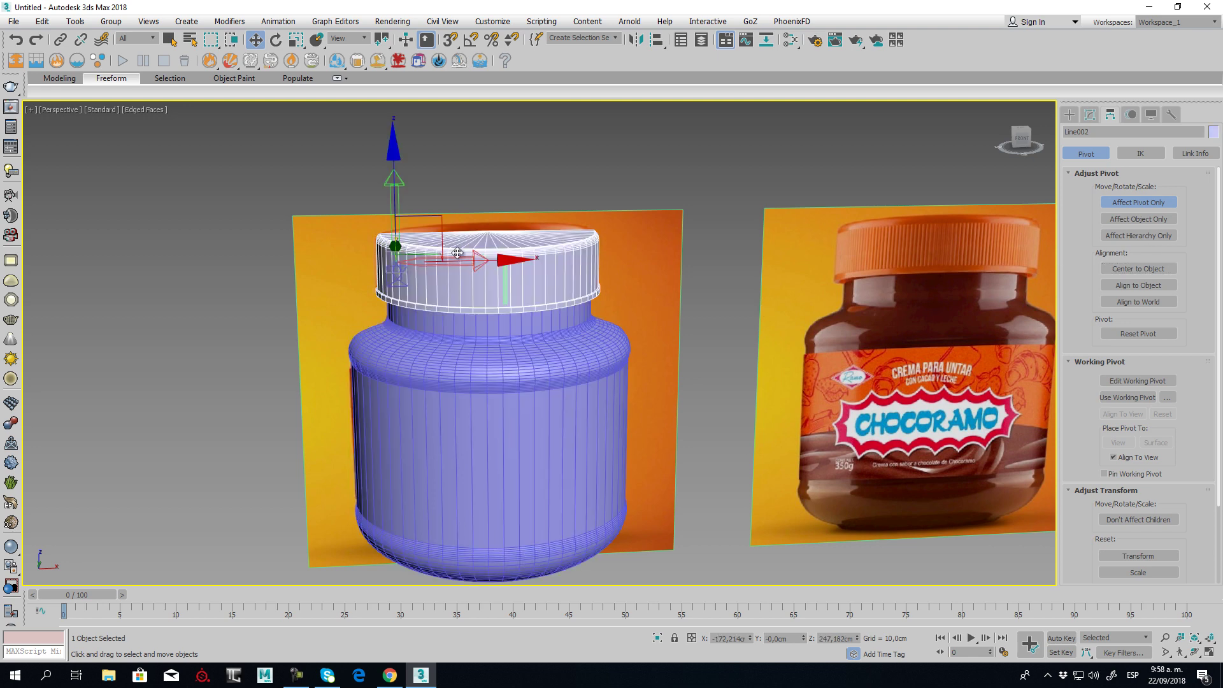
left_click(1137, 269)
left_click(1138, 203)
Move Box001 up along Y until it sits on the lid's rim (Y -203,371cm)
middle_click_drag(527, 321, 513, 428, "alt")
left_click(513, 365)
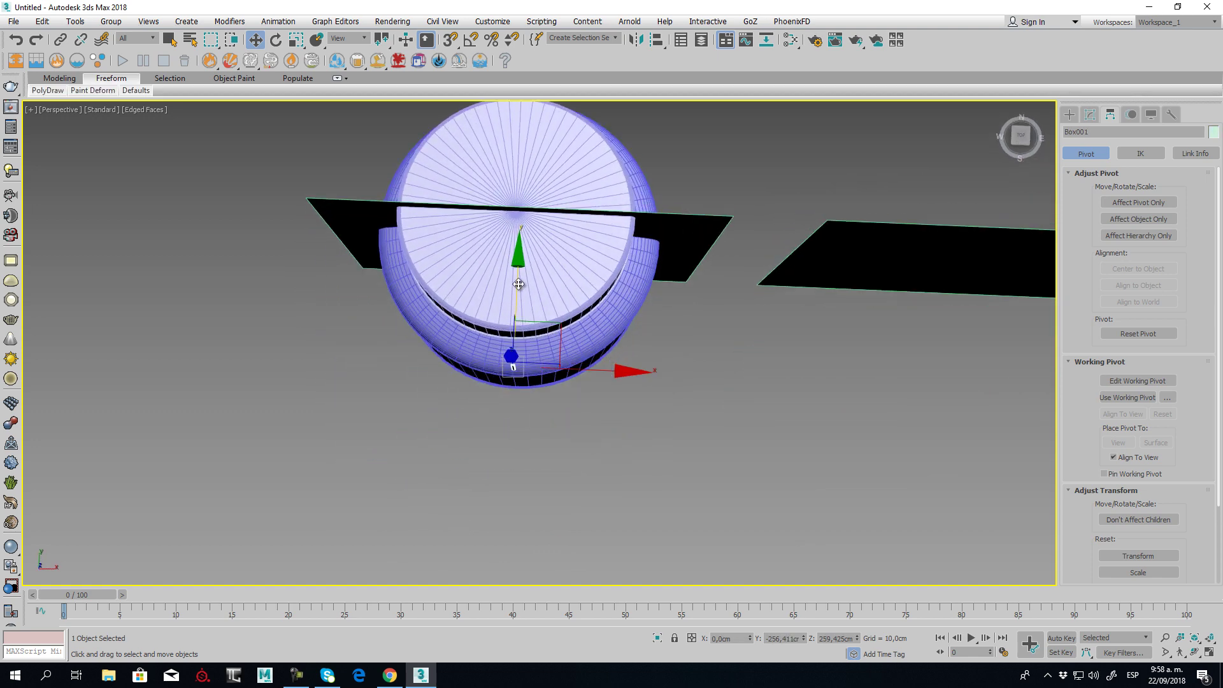
left_click_drag(519, 284, 526, 252)
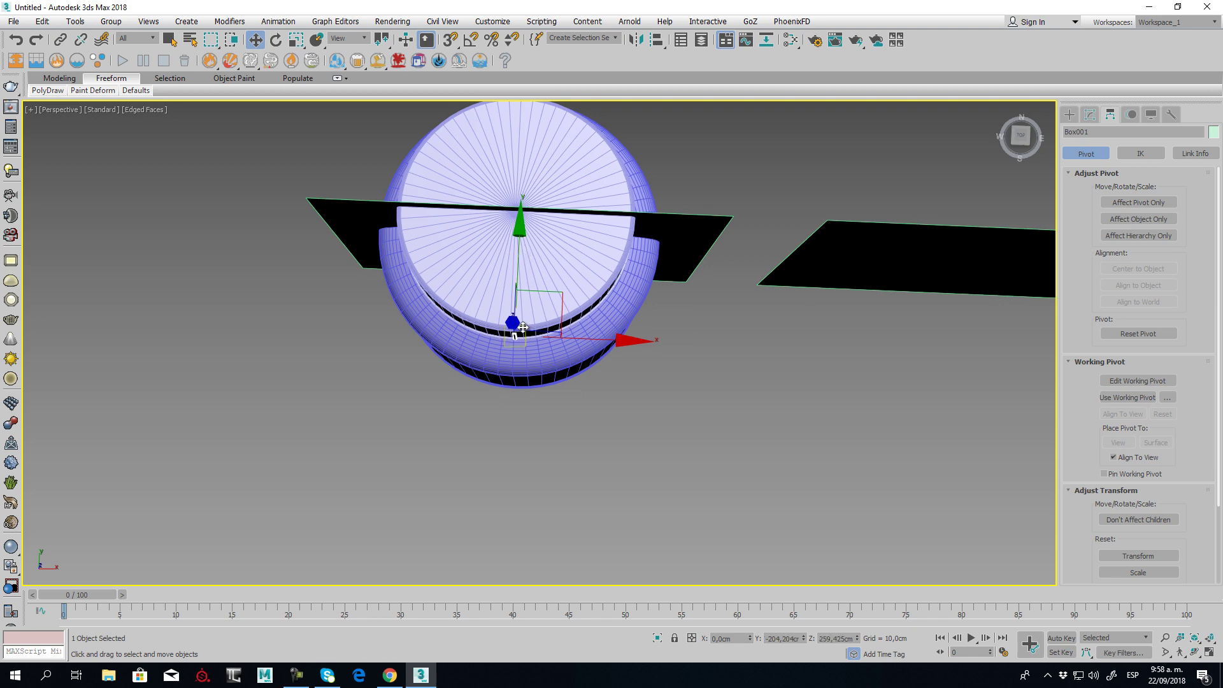
key("t")
key("F3")
scroll(481, 482, "up", 6)
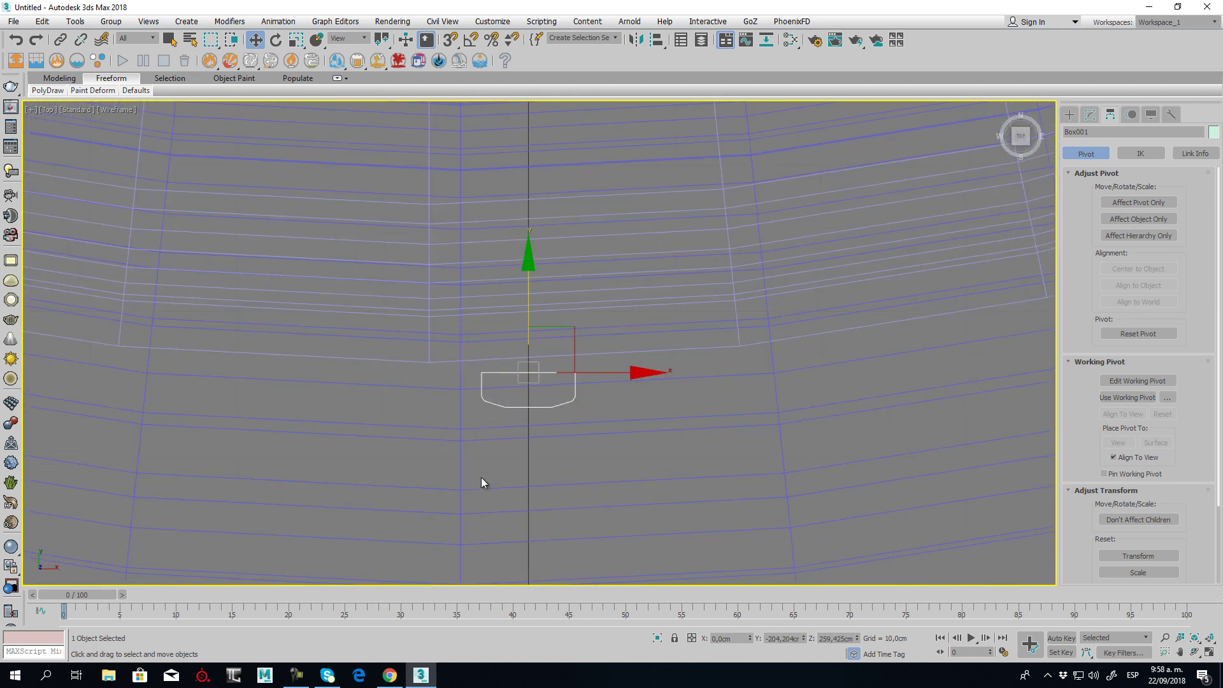
left_click_drag(527, 287, 530, 275)
Pan along the lid's rim in top view, then orbit a perspective side view to check the rib
scroll(528, 360, "up", 6)
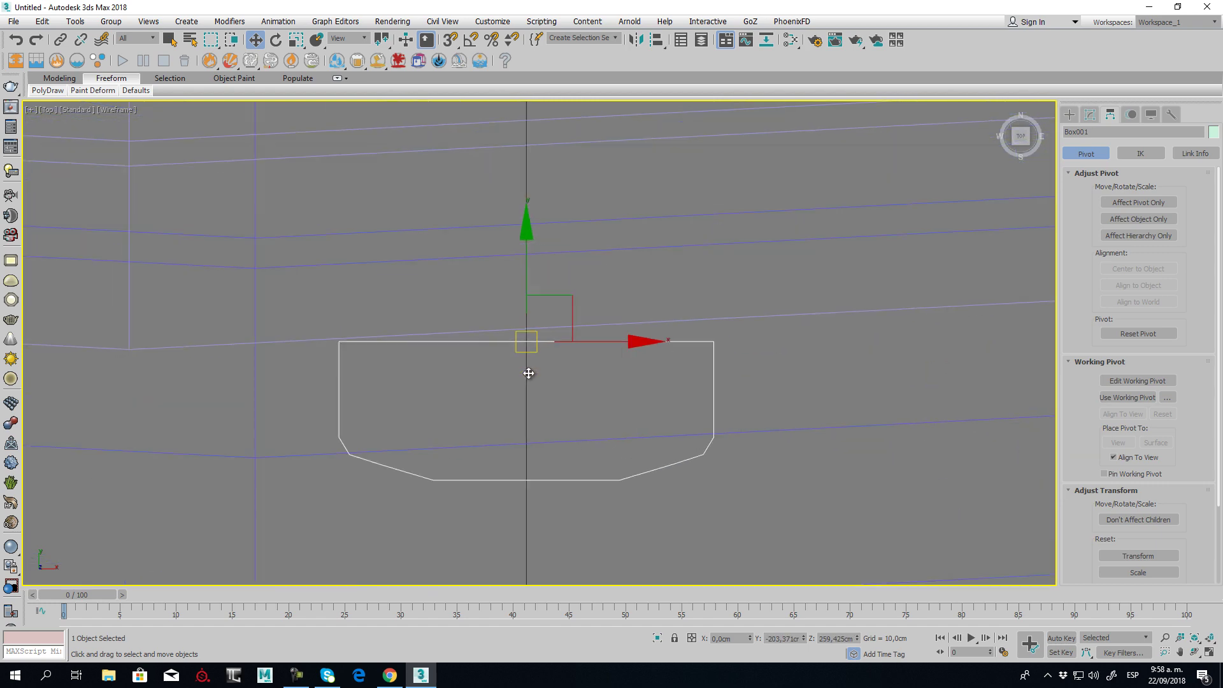
scroll(770, 368, "down", 5)
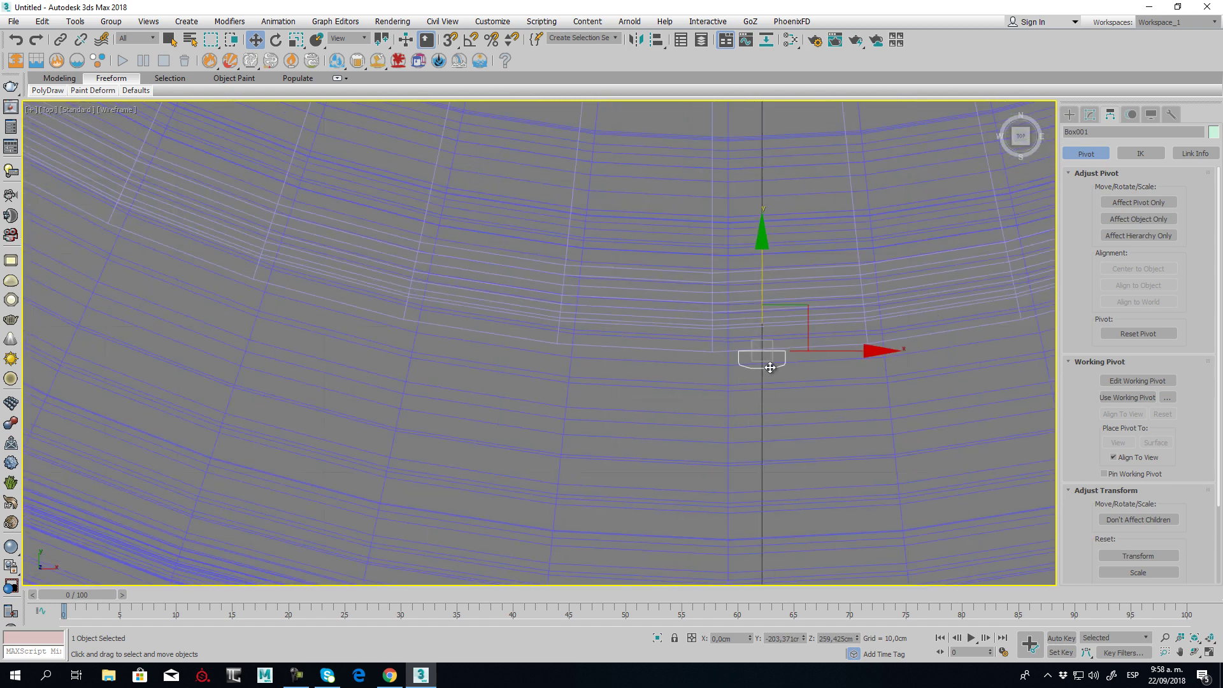
middle_click_drag(806, 370, 418, 418)
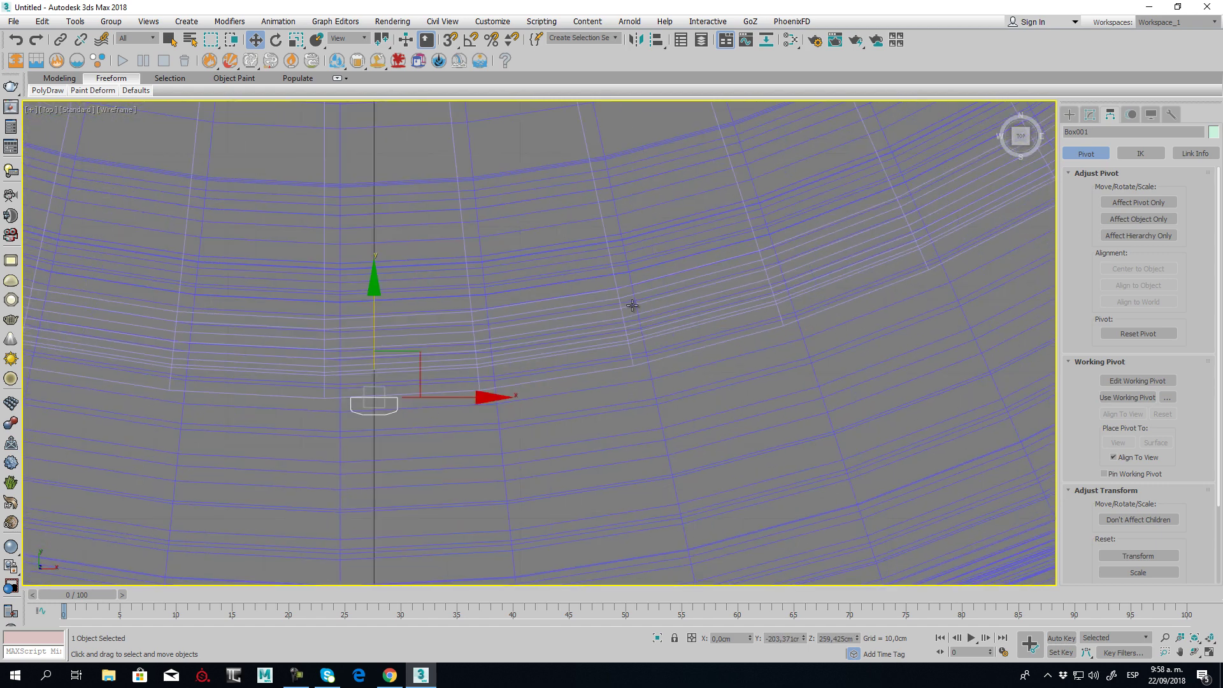
scroll(701, 264, "down", 5)
middle_click_drag(701, 264, 565, 411)
scroll(652, 343, "down", 3)
scroll(647, 396, "down", 4)
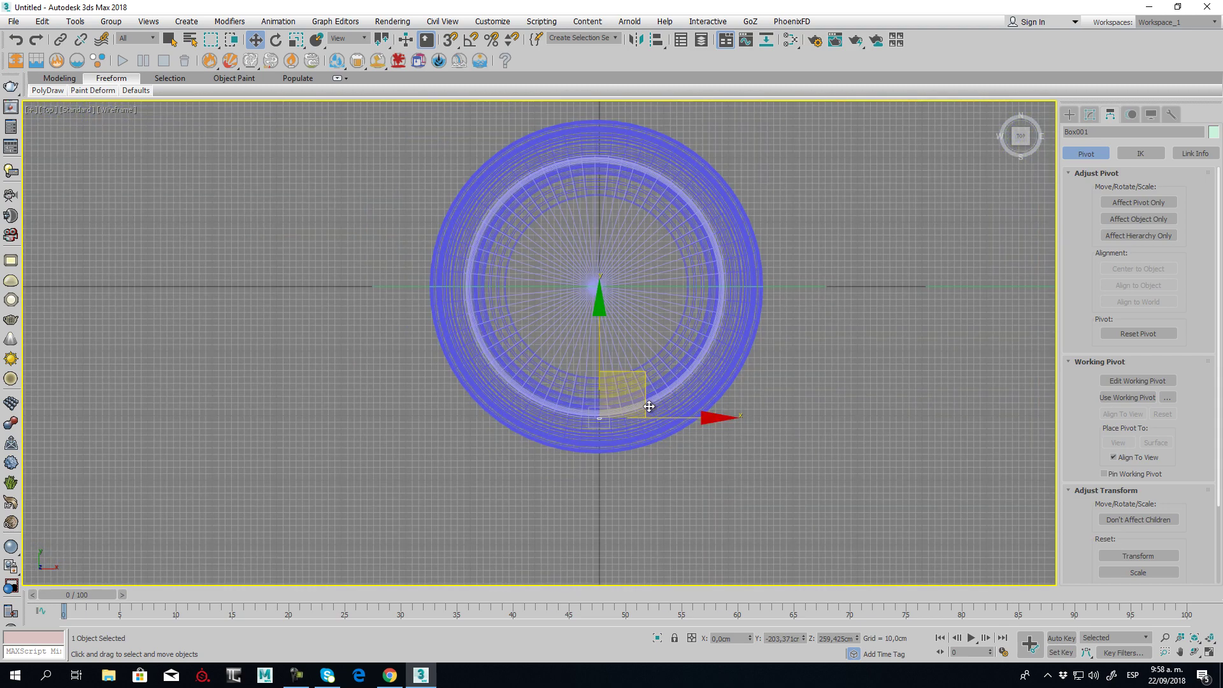
key("p")
middle_click_drag(542, 405, 584, 329, "alt")
Set the jar body (Line001) to absolute X 0 in the Move Type-In
middle_click_drag(522, 417, 529, 332)
left_click(529, 348)
right_click(255, 39)
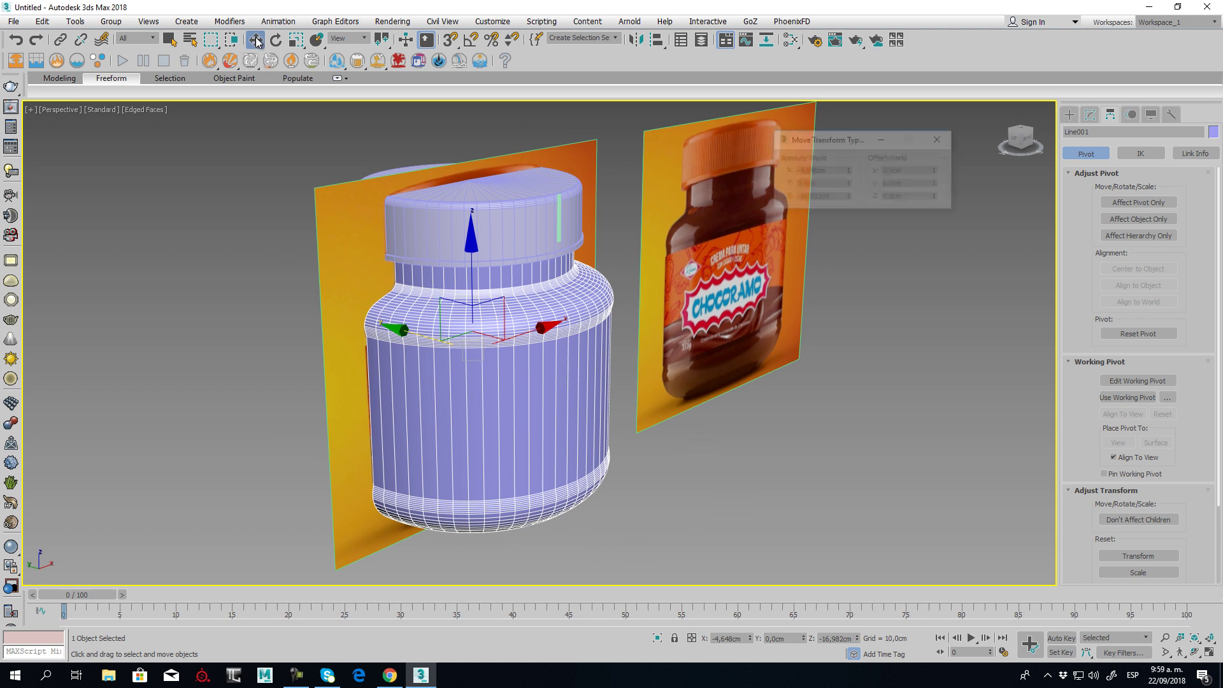
double_click(842, 172)
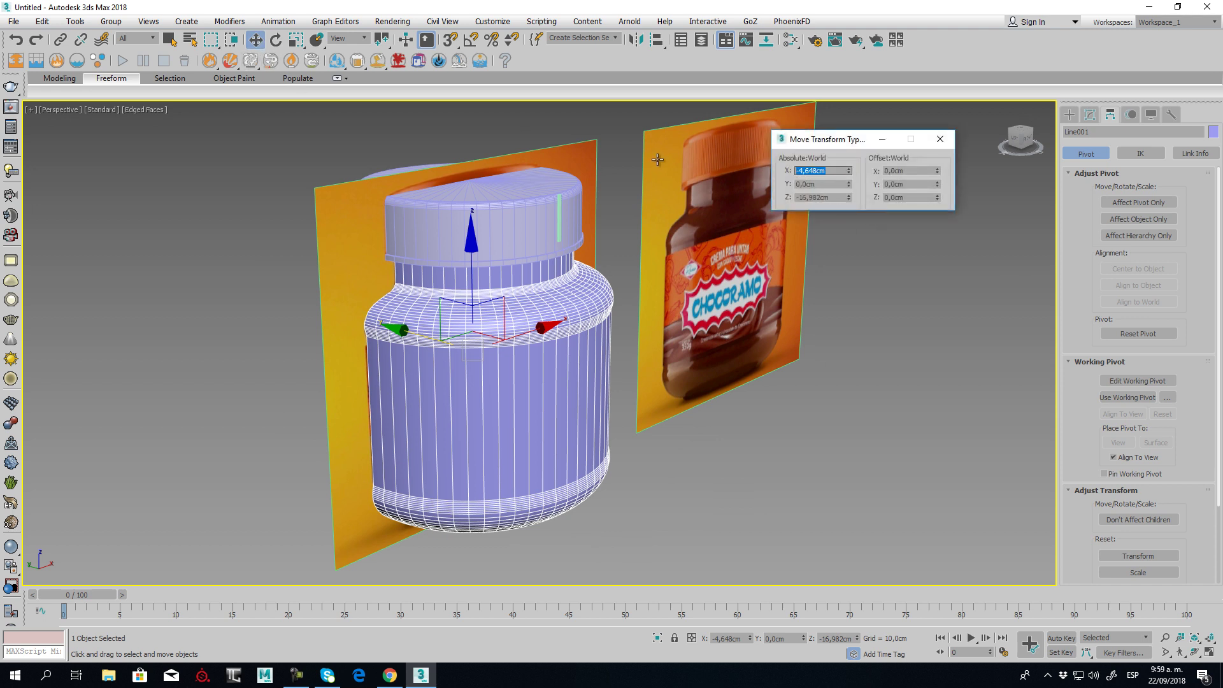
type("0")
key("Return")
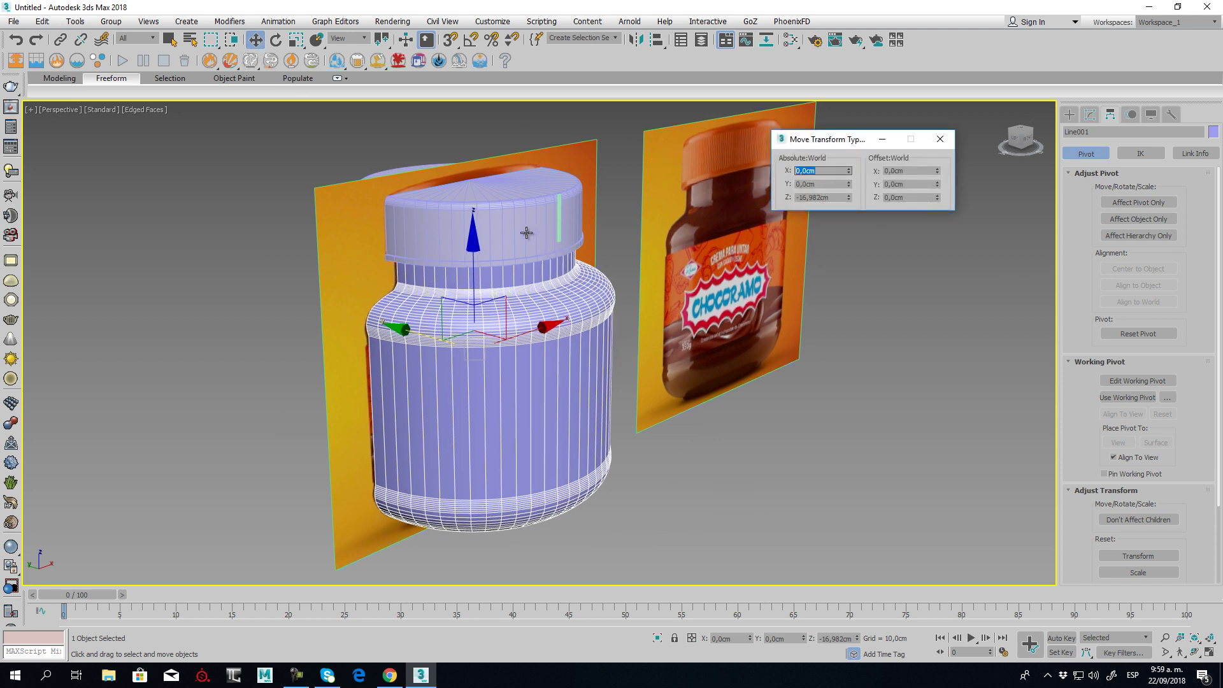
Set the lid (Line002) to X 0 as well, then switch to a wireframe top view
left_click(527, 234)
double_click(833, 170)
type("0")
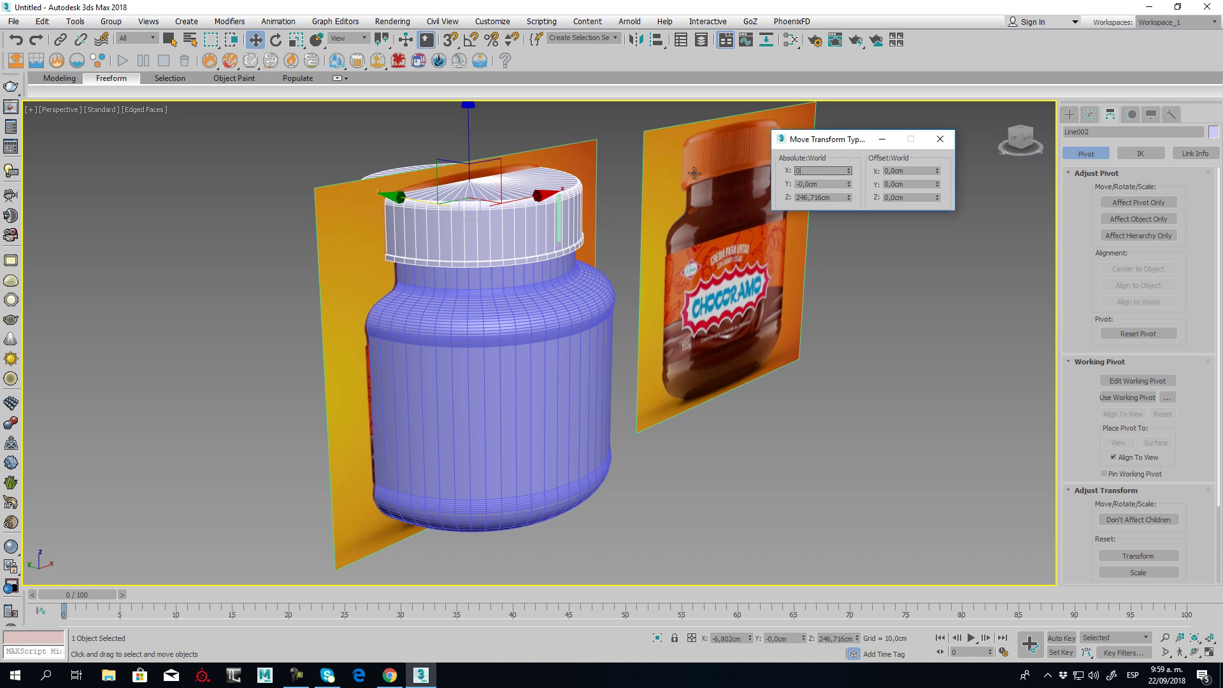
key("Return")
left_click(940, 139)
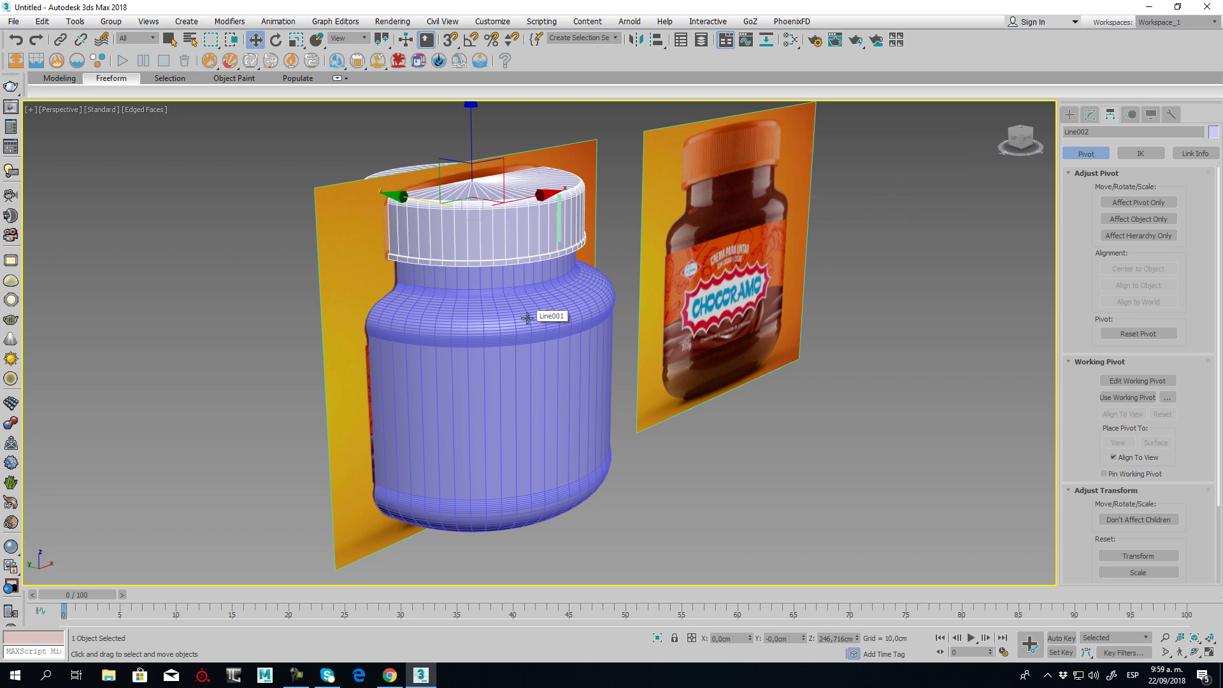
key("t")
key("F3")
scroll(606, 439, "up", 8)
scroll(568, 414, "up", 5)
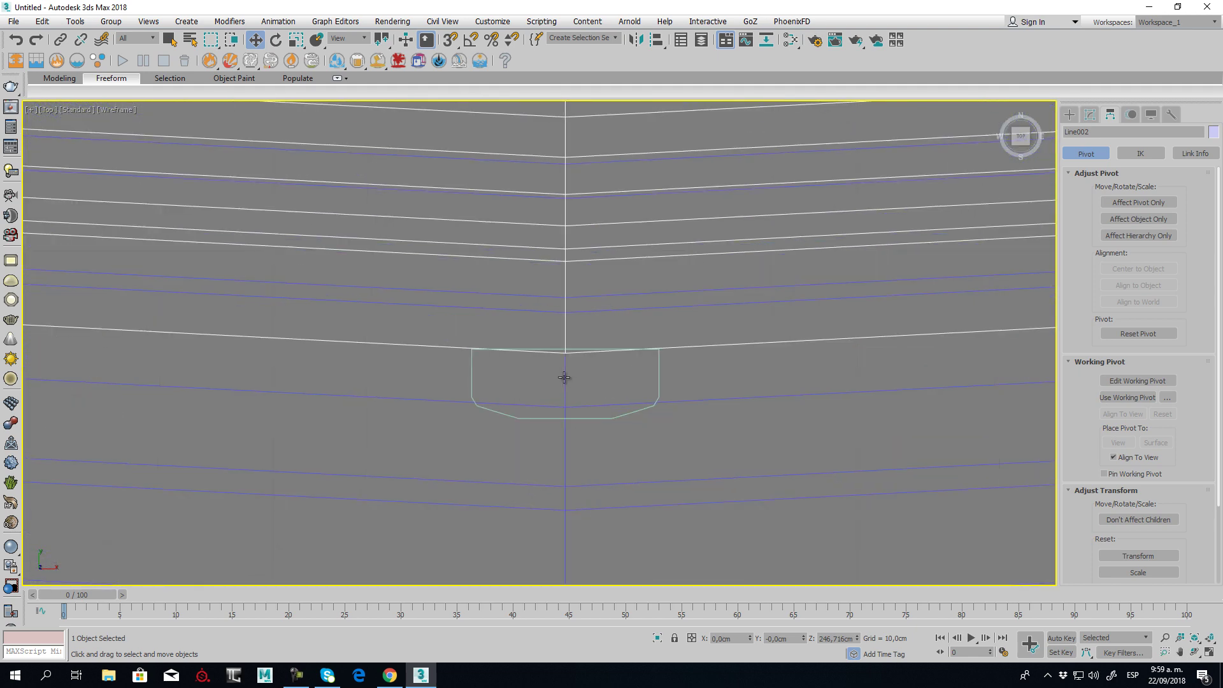
With Affect Pivot Only on, set Box001's pivot to absolute Y 0 at the jar's centre
left_click(554, 420)
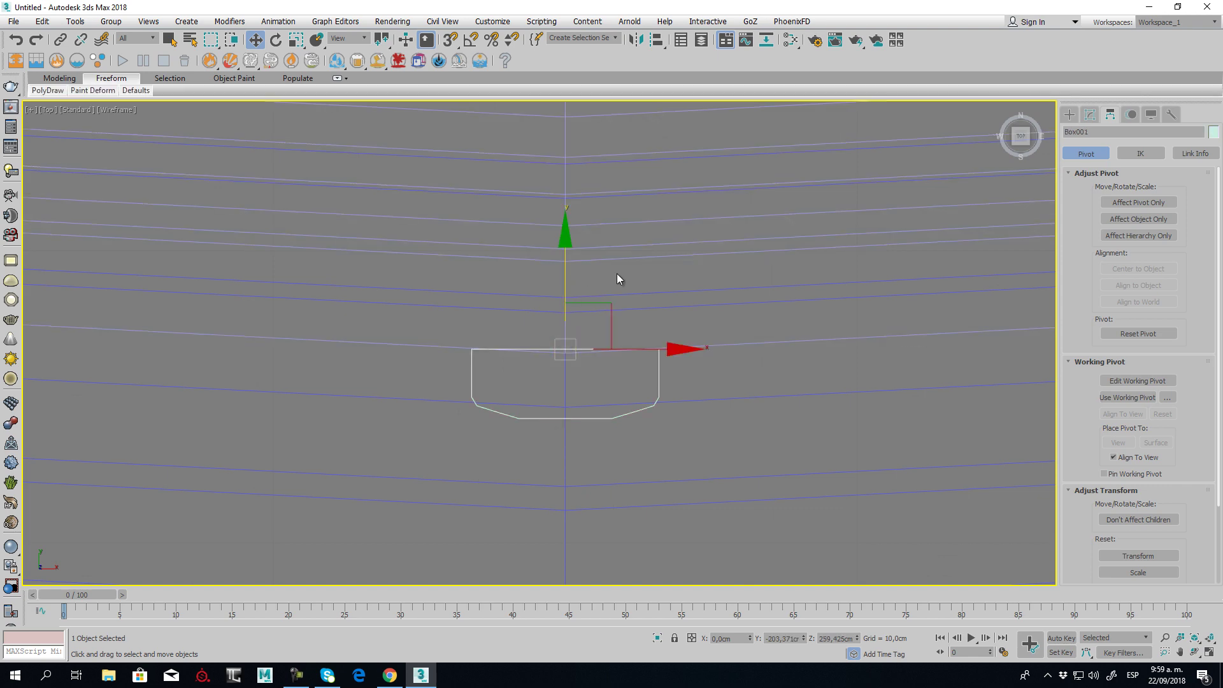
scroll(599, 379, "down", 8)
scroll(599, 378, "up", 6)
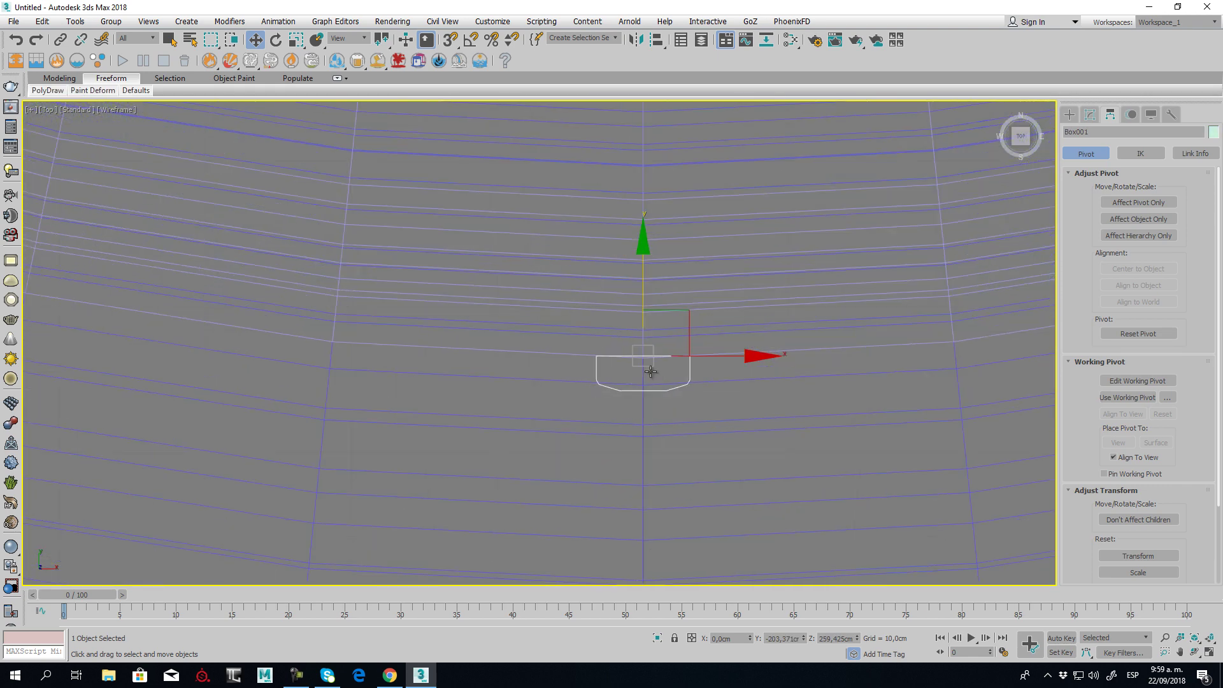
scroll(653, 384, "down", 5)
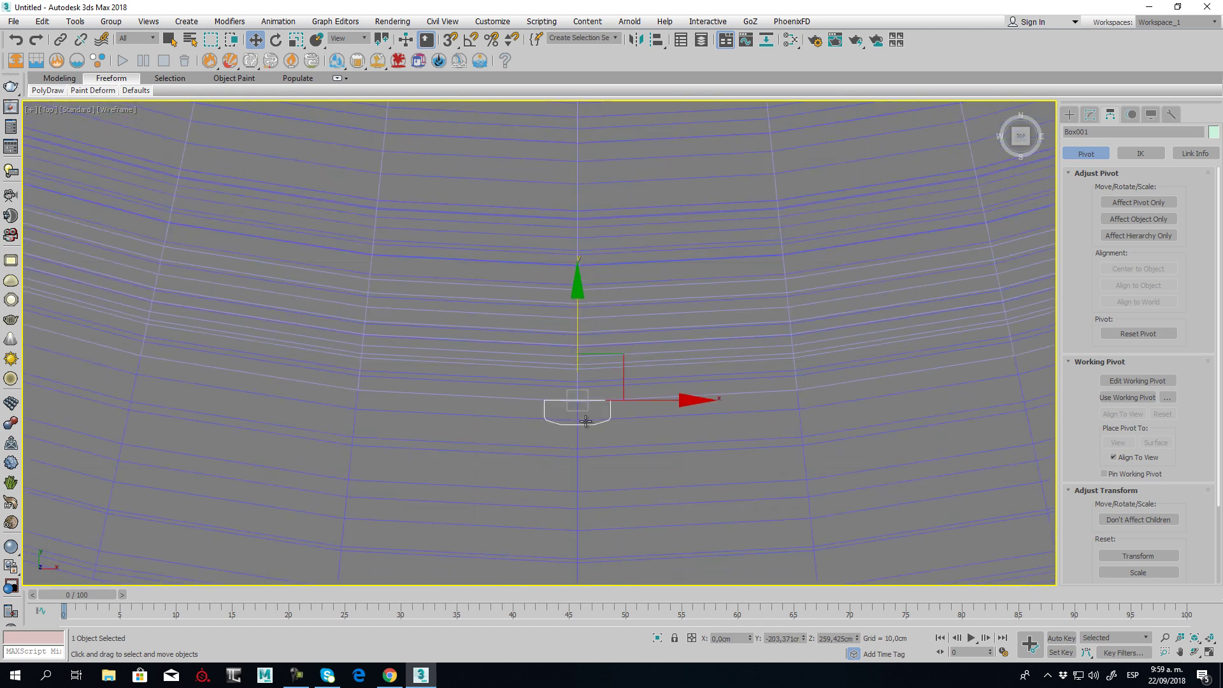
left_click(1144, 201)
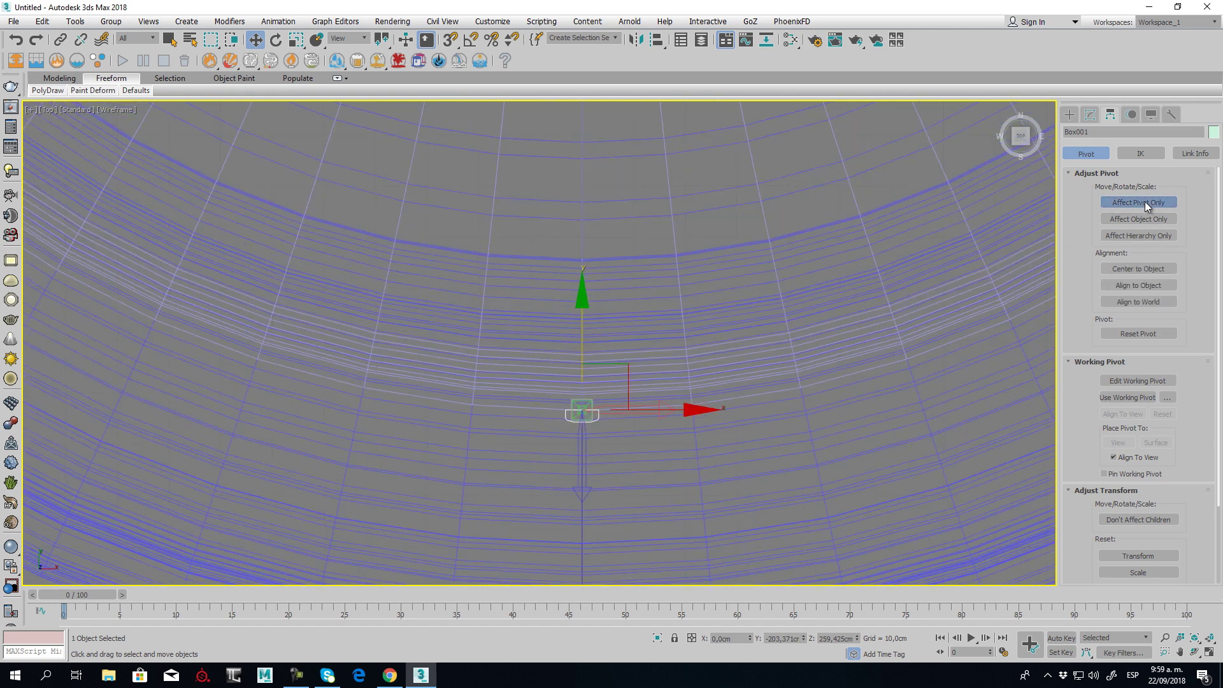
scroll(657, 235, "down", 4)
middle_click_drag(587, 331, 593, 297)
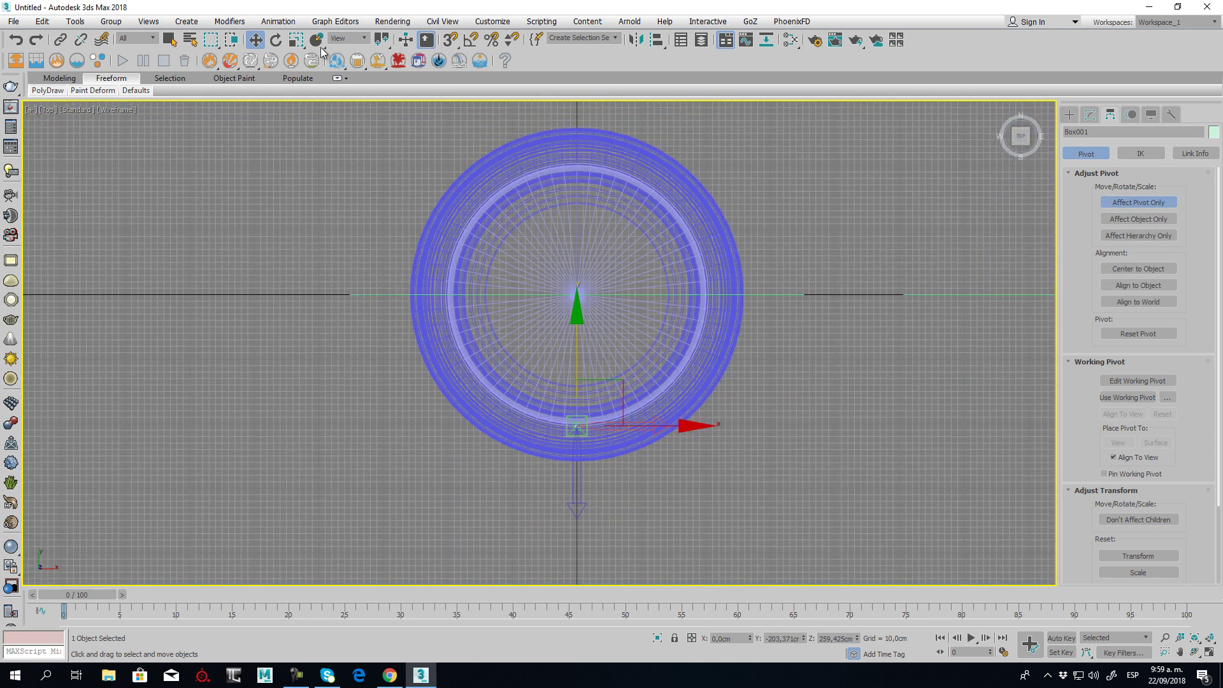
right_click(255, 39)
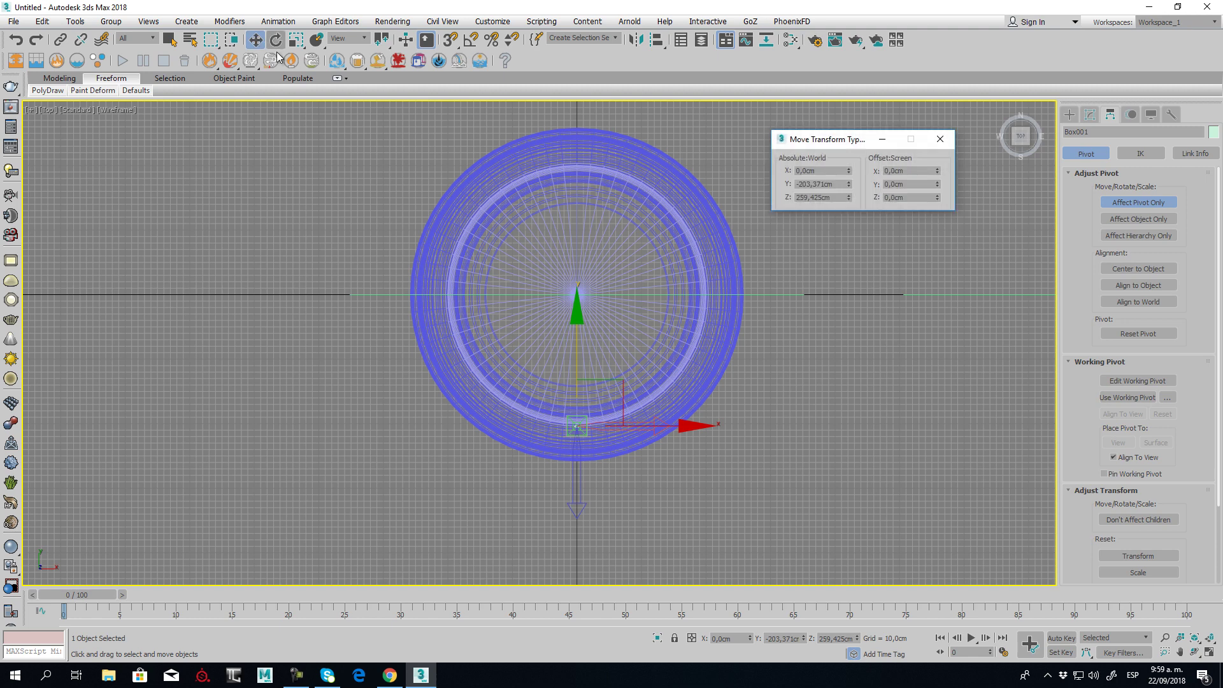
double_click(844, 184)
type("0")
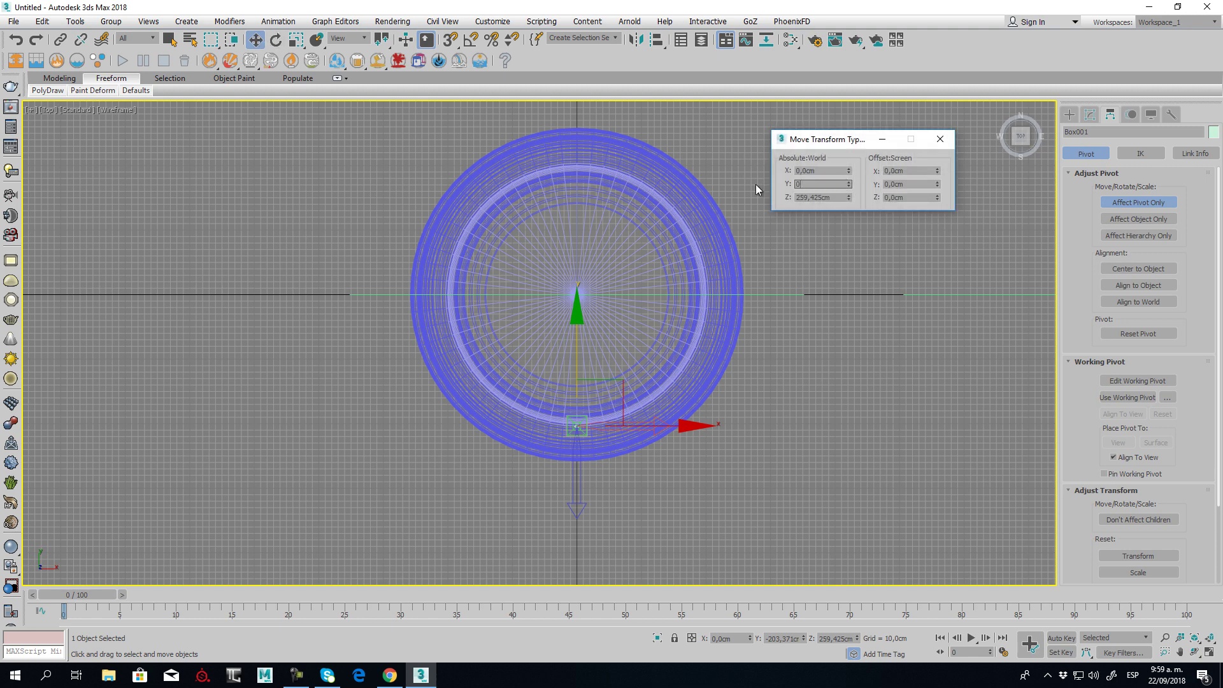
key("Return")
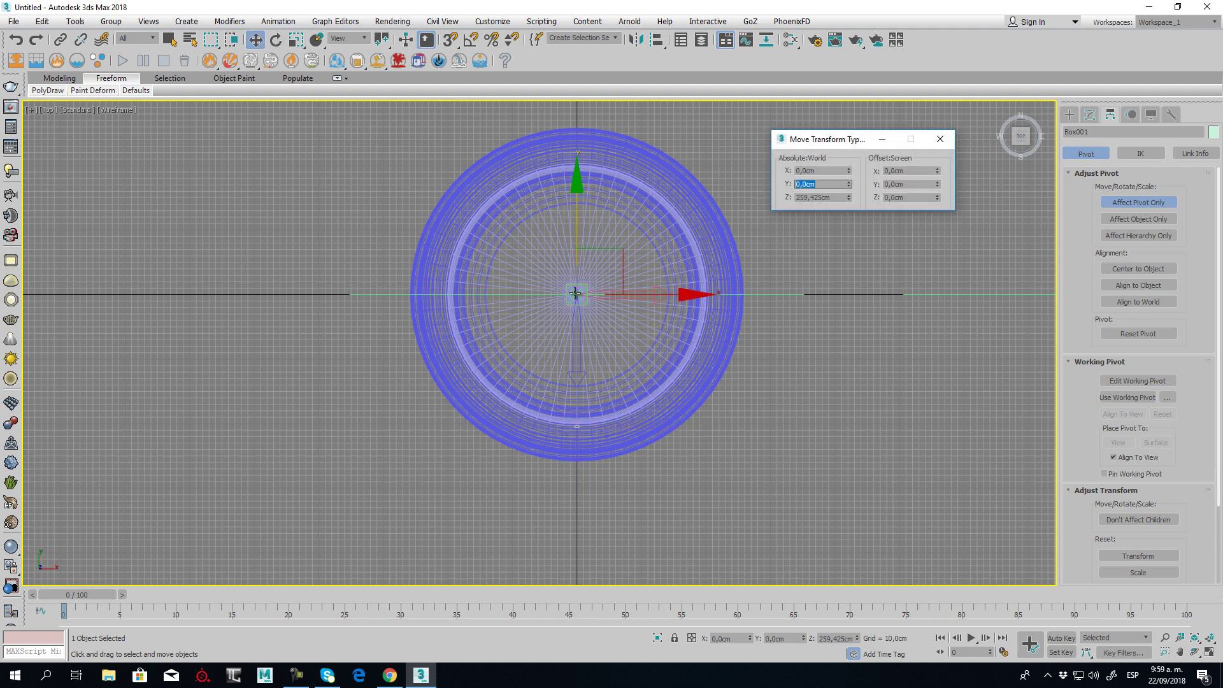
left_click(939, 140)
left_click(1123, 201)
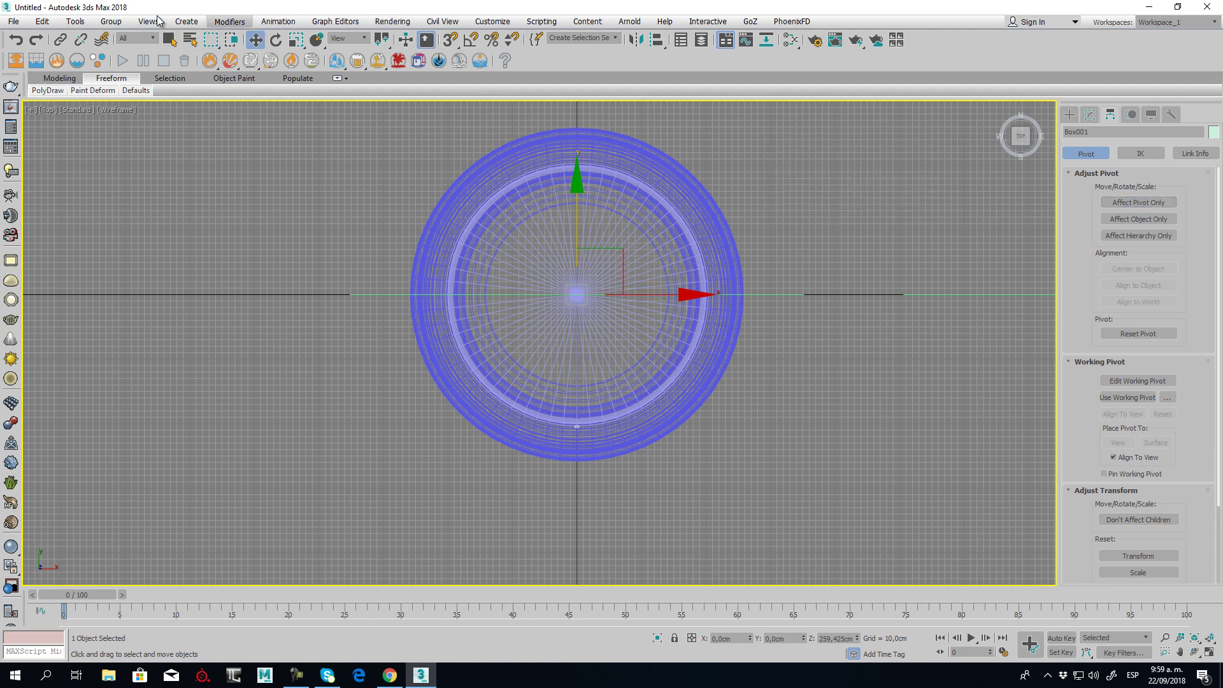
Open the Array dialog from the Tools menu for the rib box
left_click(45, 22)
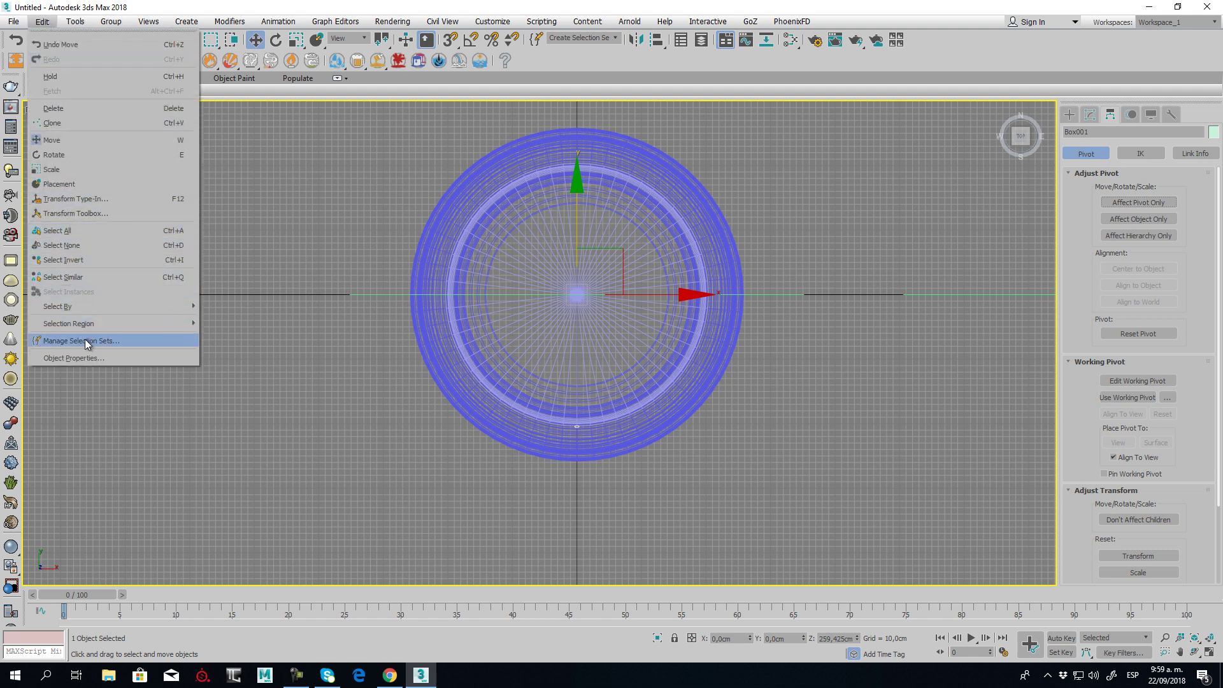
left_click(42, 22)
left_click(74, 24)
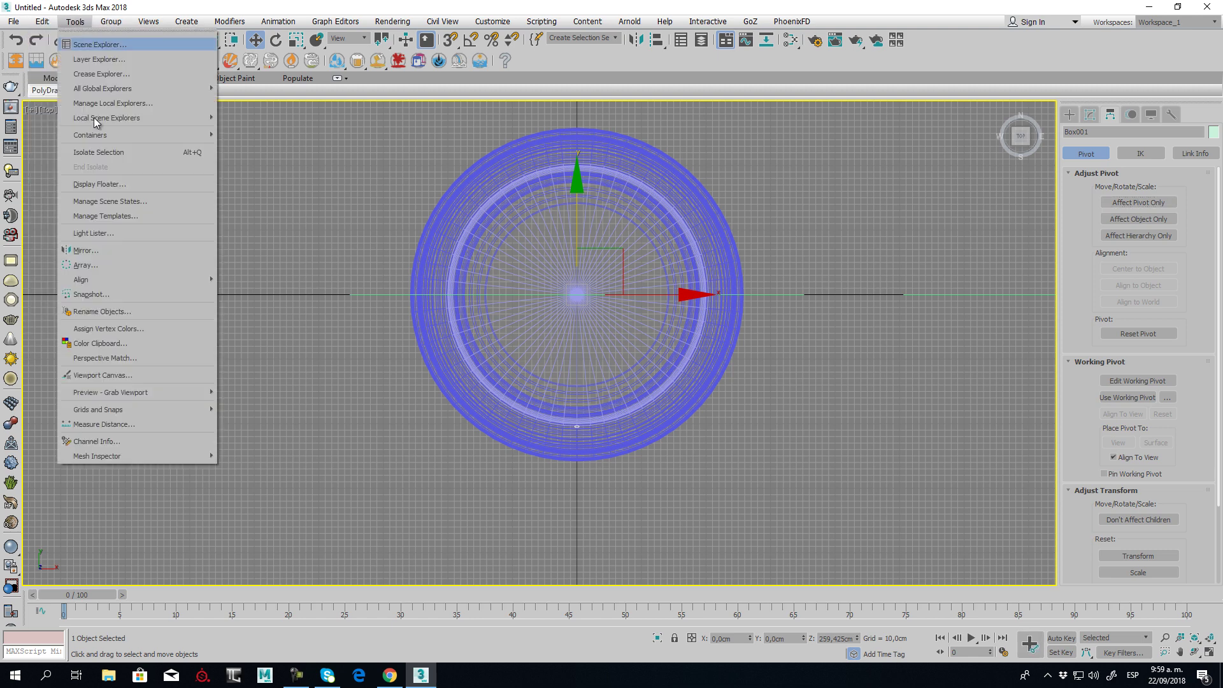
left_click(92, 264)
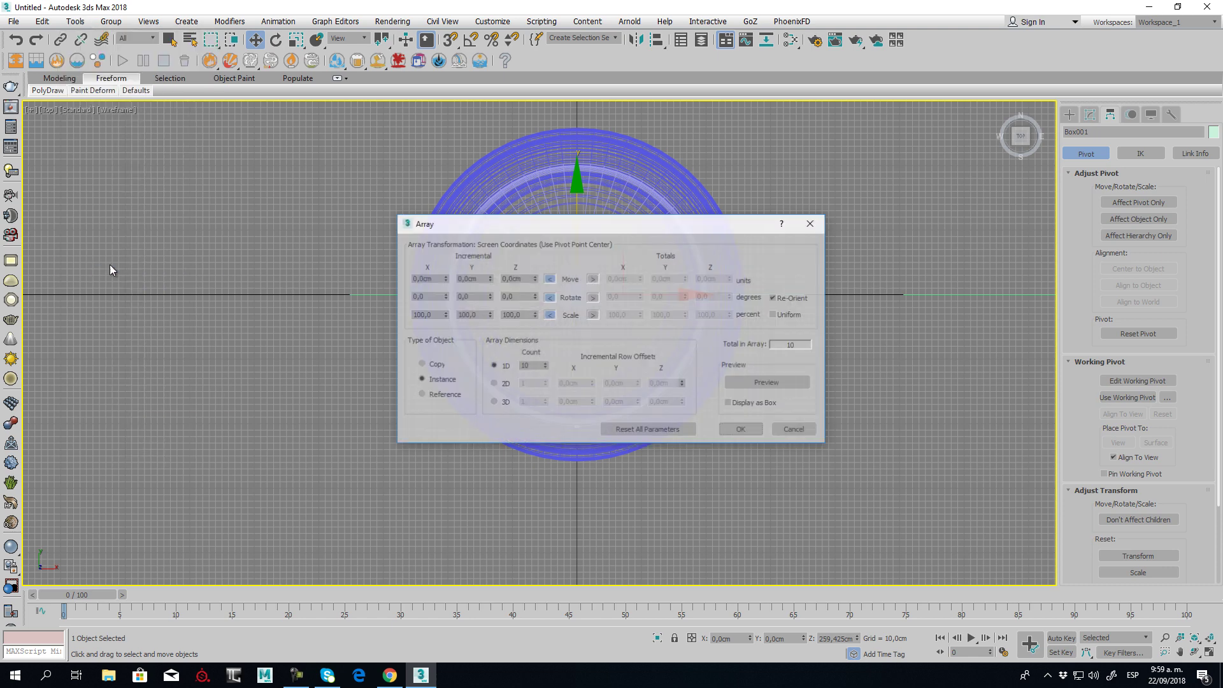
left_click_drag(689, 223, 305, 179)
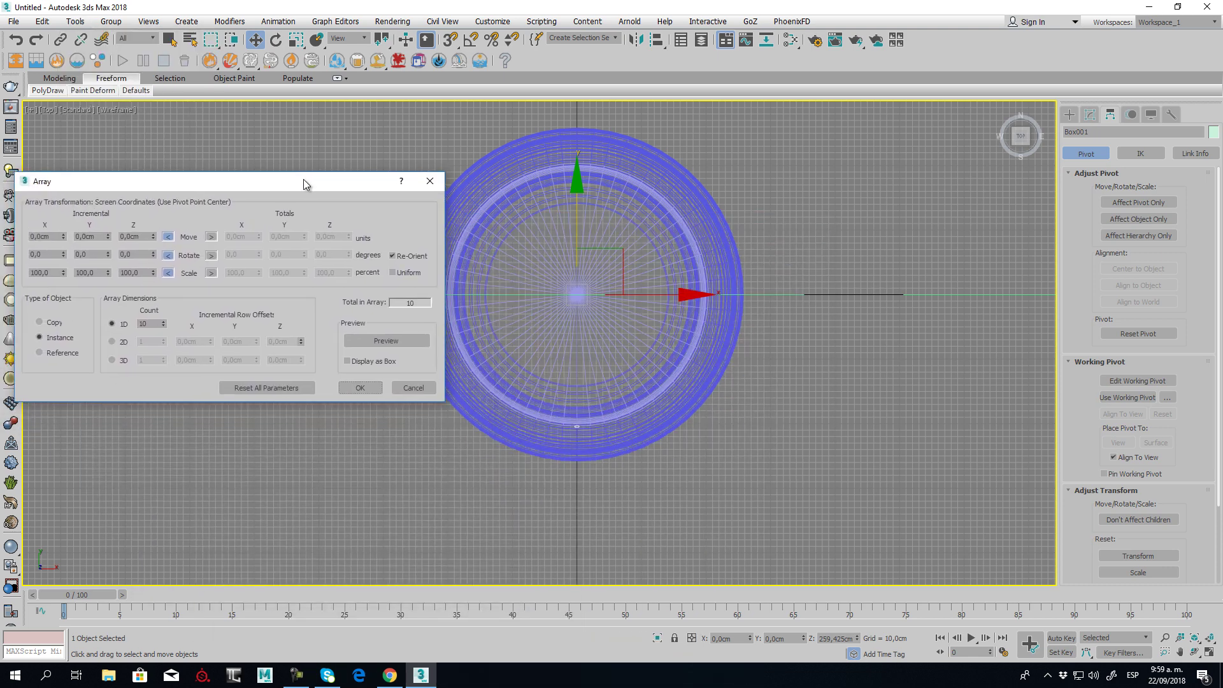
middle_click_drag(787, 401, 882, 422)
left_click_drag(291, 179, 336, 152)
Array the rib as 198 instances through a 360° total Z rotation, previewing before confirming
left_click(256, 228)
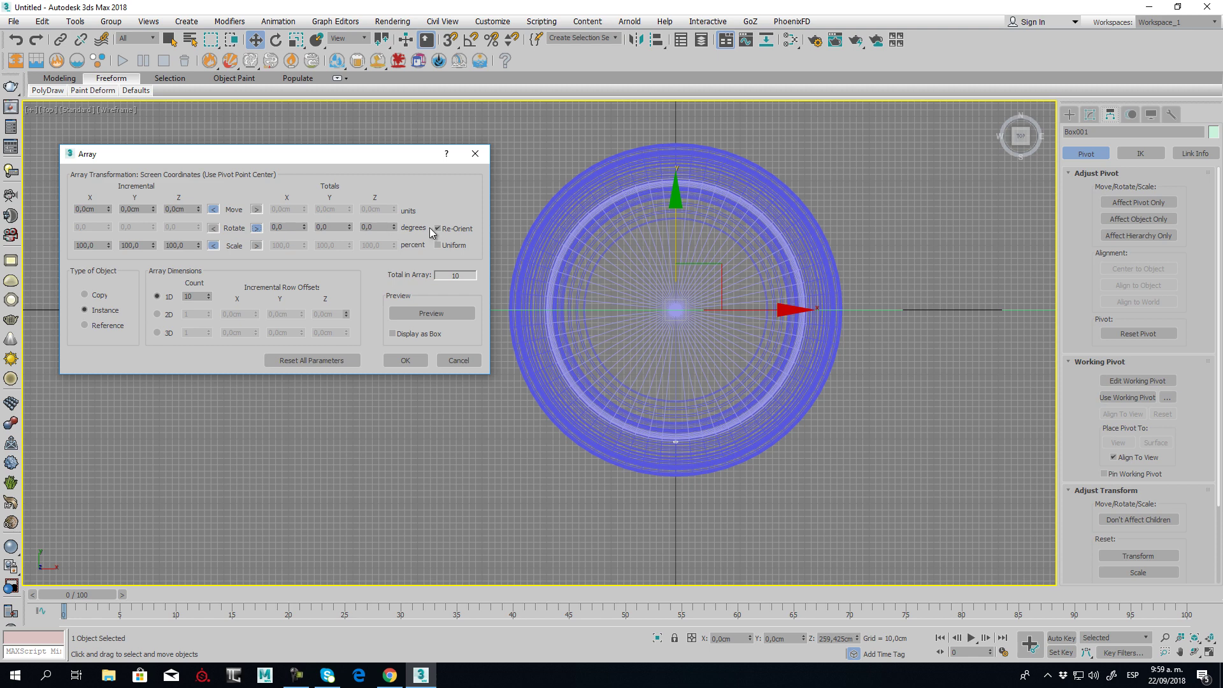
type("360")
left_click(414, 315)
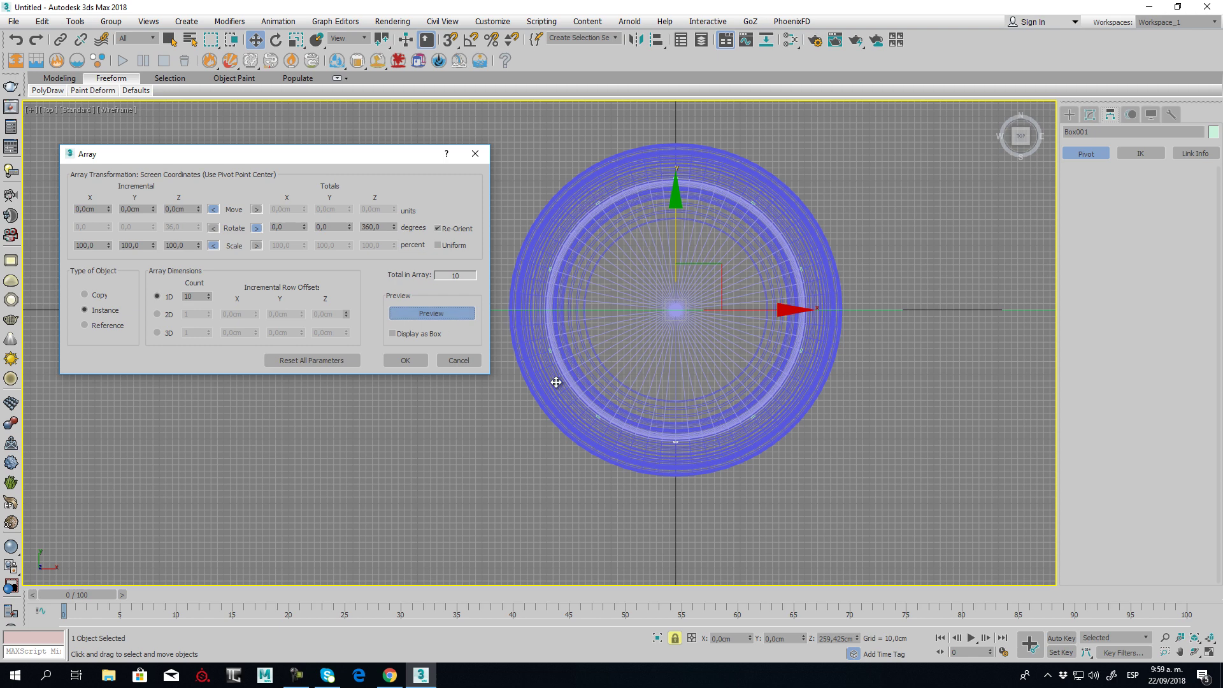
left_click_drag(209, 297, 210, 215)
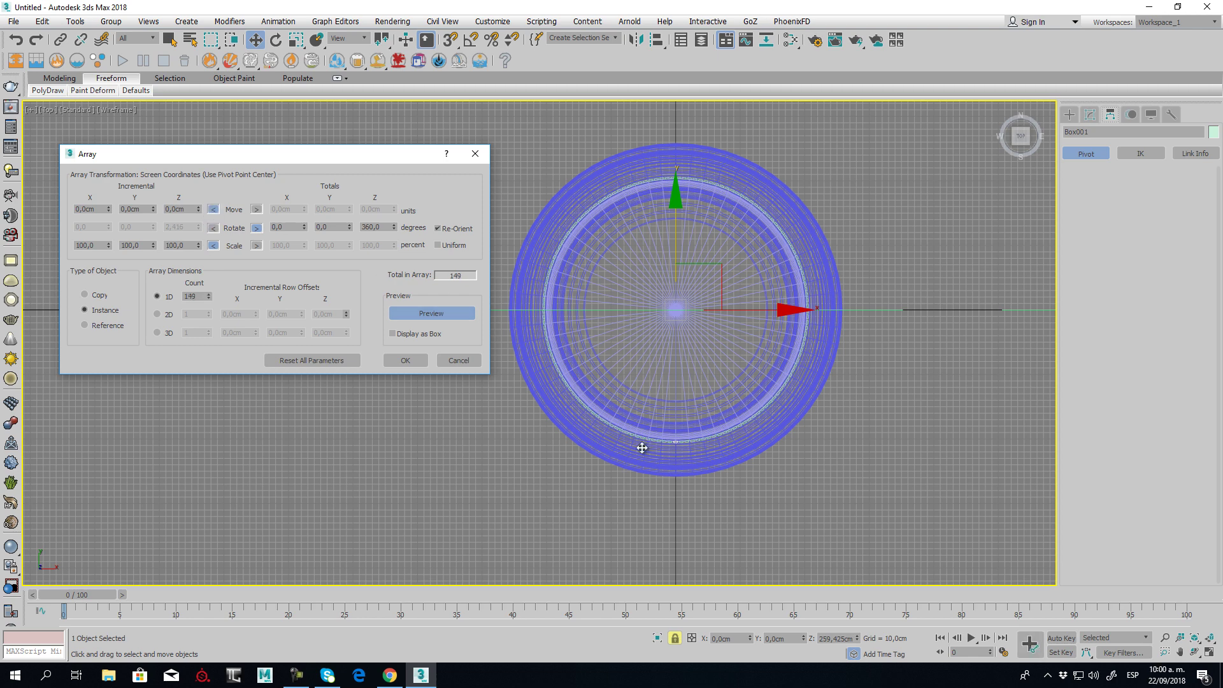
scroll(641, 444, "up", 6)
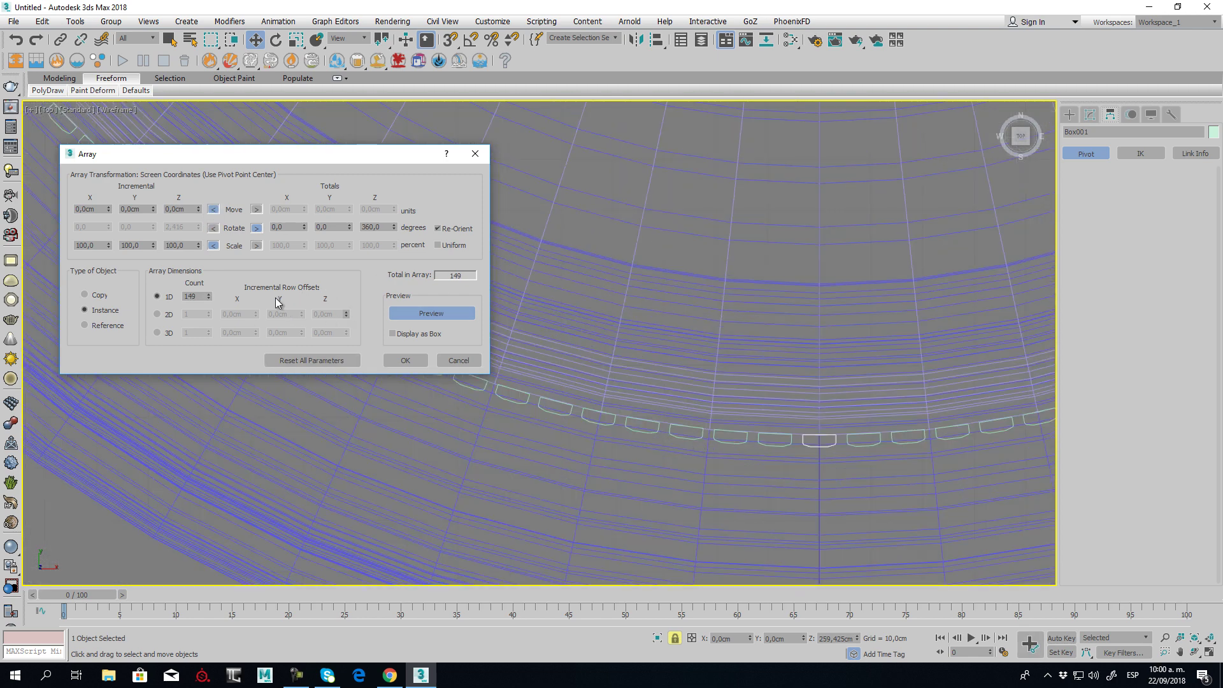
left_click_drag(212, 298, 225, 261)
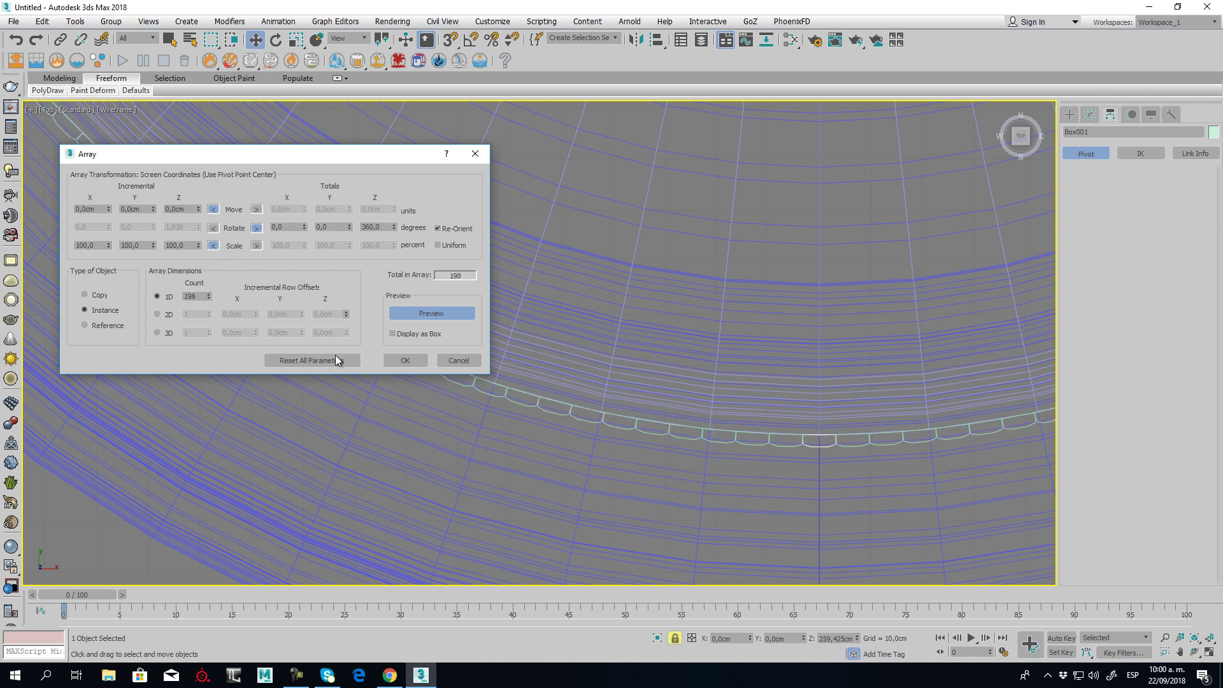
left_click(405, 360)
scroll(603, 407, "down", 7)
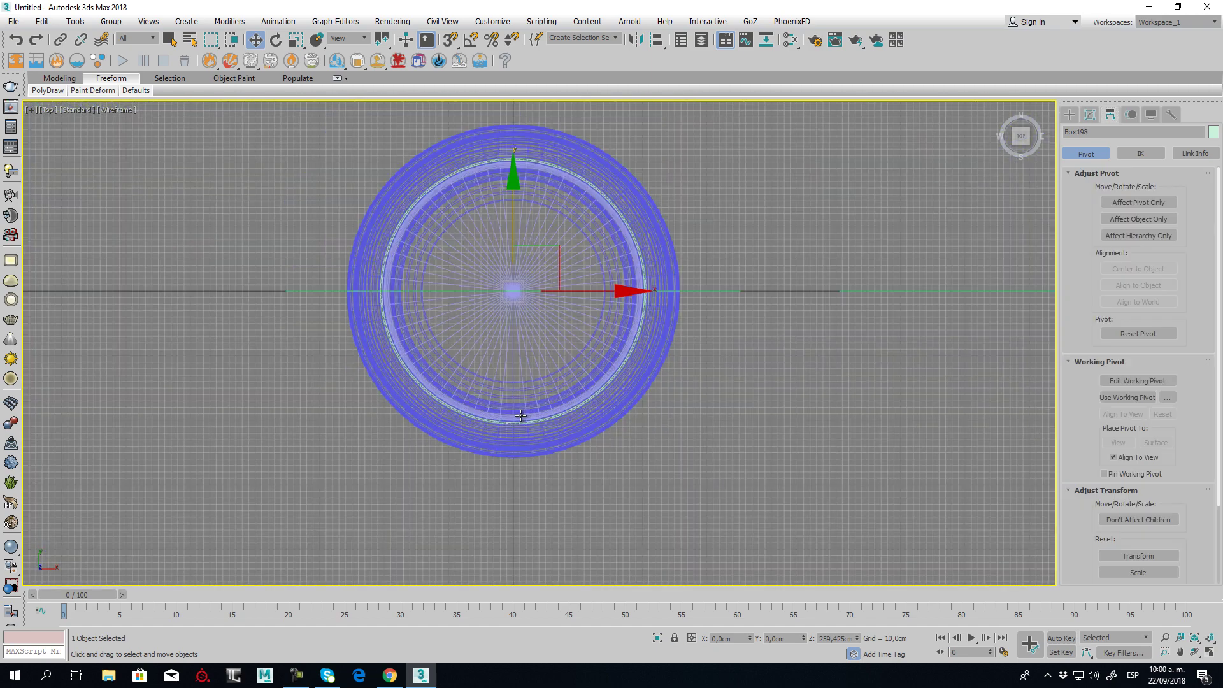
Switch to a wireframe Front view framing the ribbed lid
key("alt")
middle_click_drag(521, 415, 590, 382, "alt")
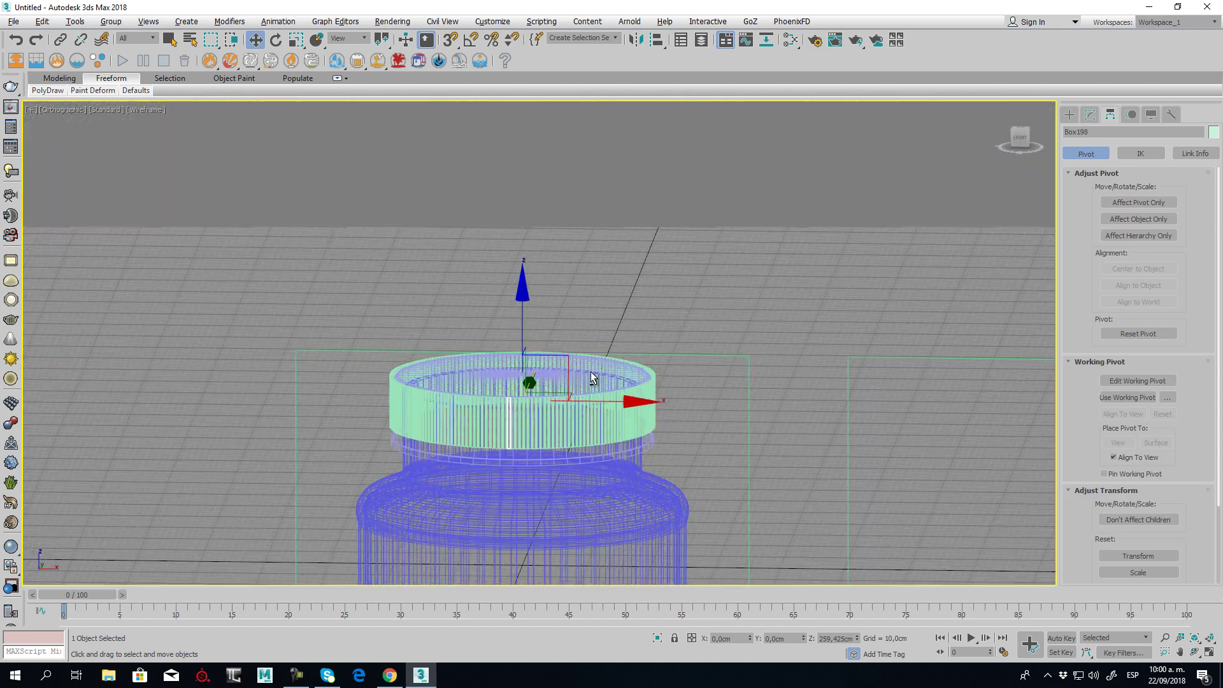
scroll(563, 417, "up", 3)
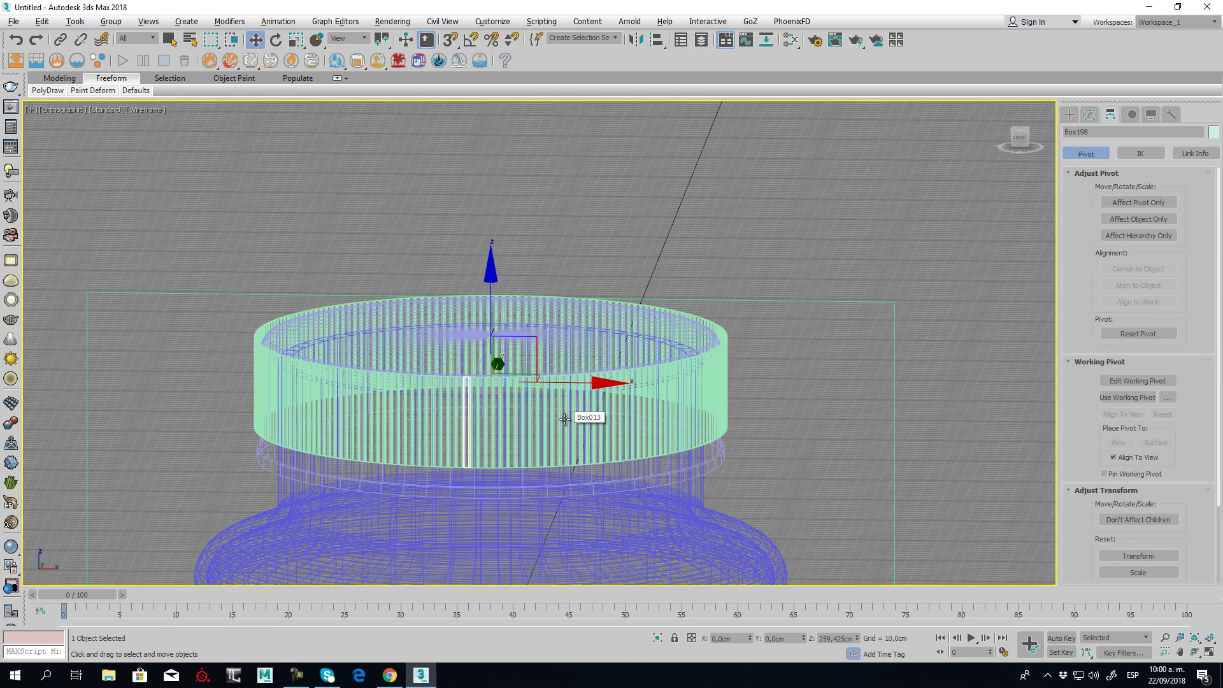
key("F3")
mouse_move(554, 445)
middle_mouse_down()
mouse_move(579, 390)
mouse_move(582, 426)
mouse_move(586, 377)
middle_mouse_up()
key("f")
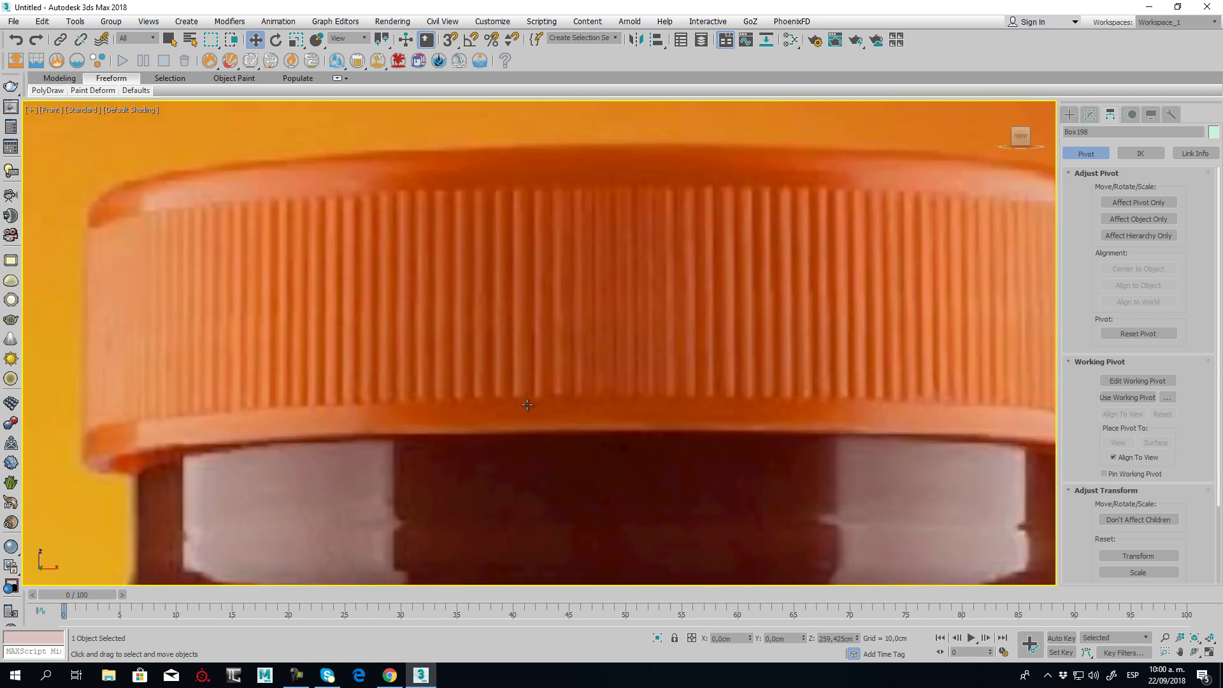
scroll(498, 396, "down", 10)
scroll(537, 359, "up", 8)
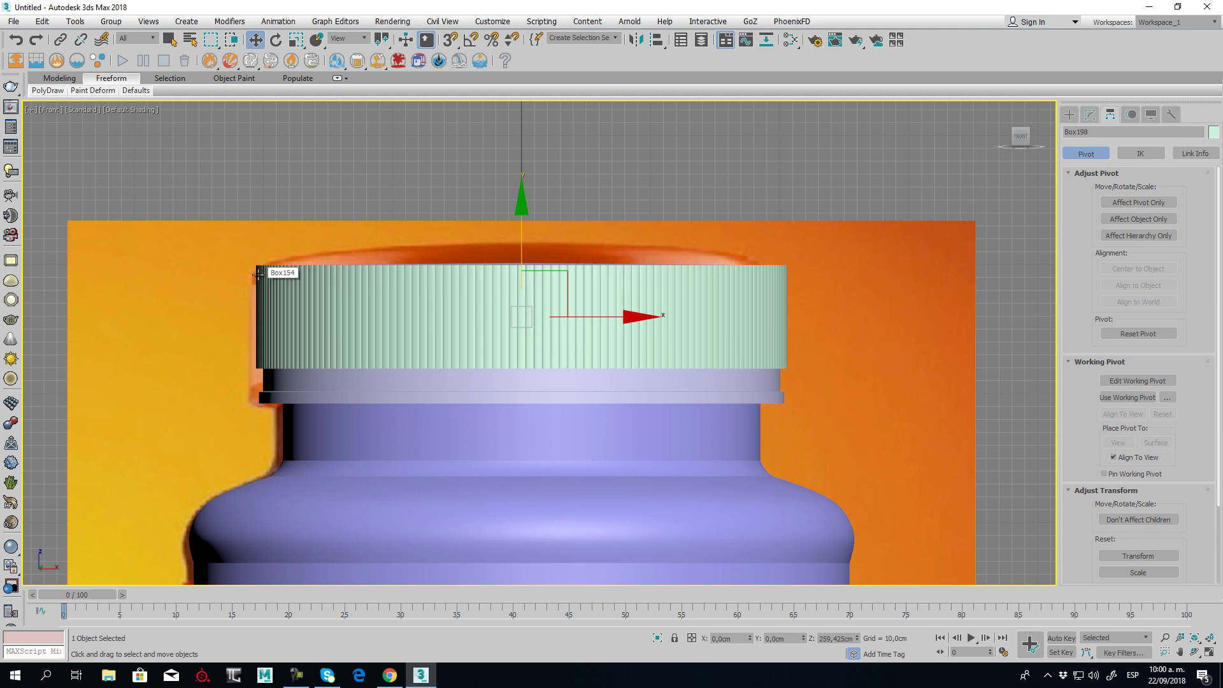
key("F3")
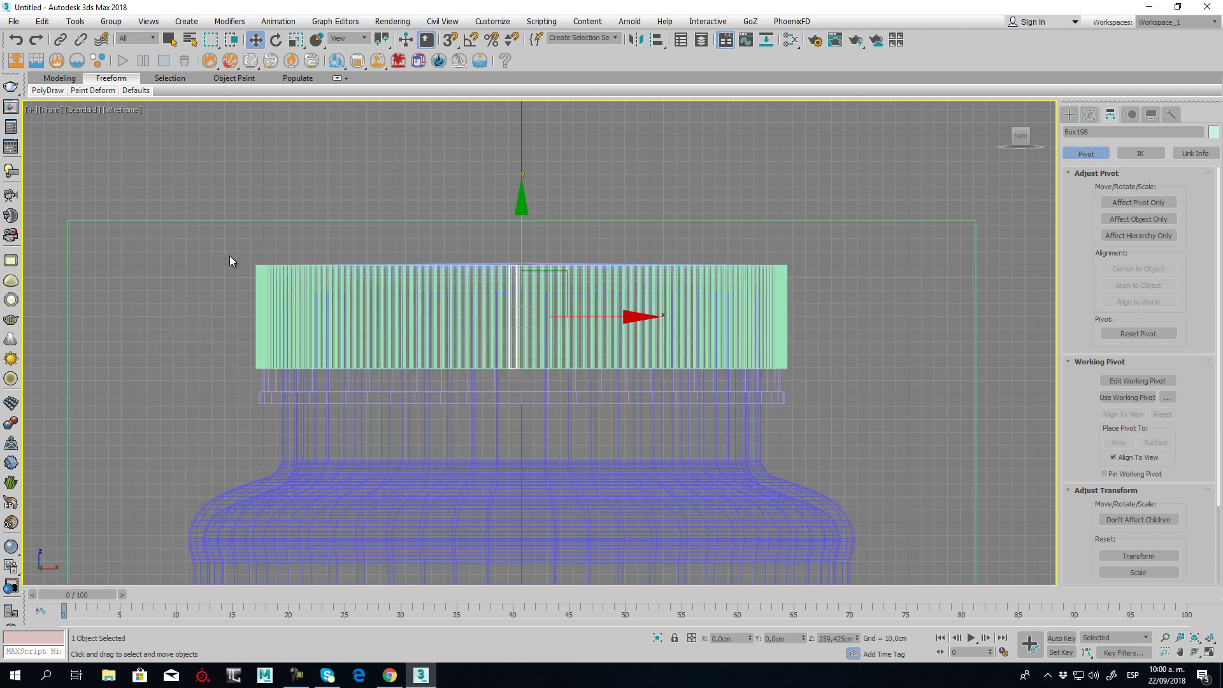
Marquee-select the cap's ribs, deselect the lid, and move the ribs down along Y
left_click_drag(834, 282, 854, 285)
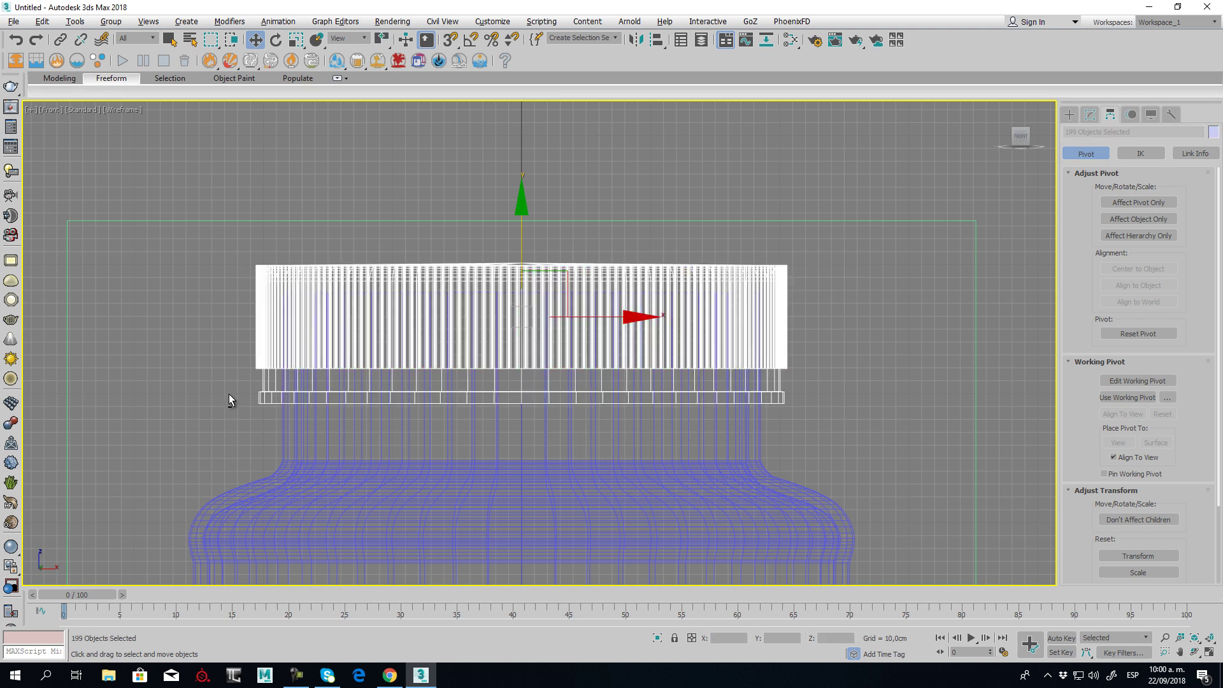
left_click_drag(855, 450, 854, 449, "alt")
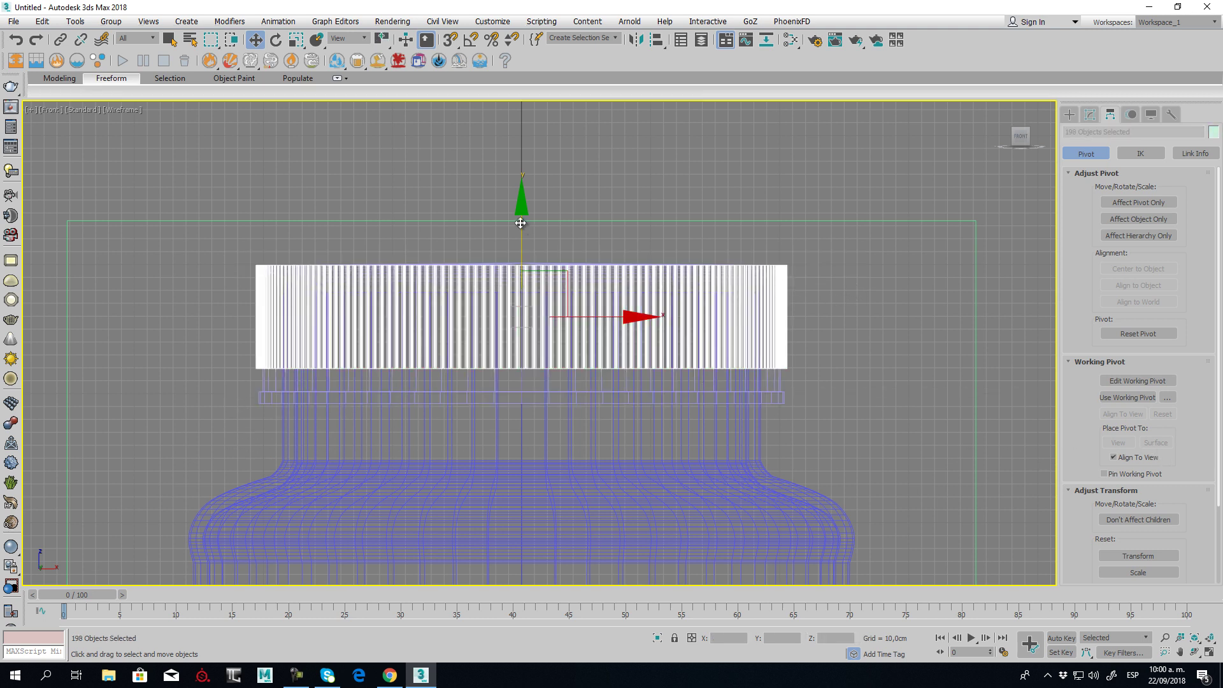
left_click_drag(520, 223, 521, 242)
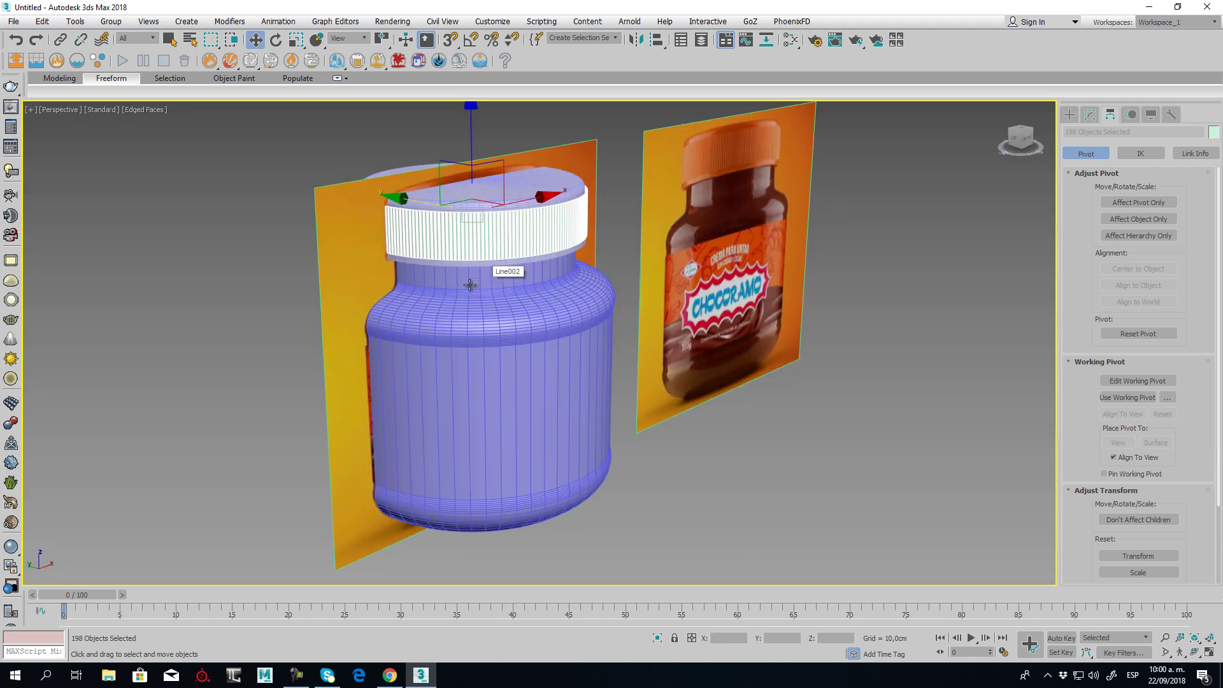
scroll(458, 243, "up", 3)
Select the Box001 rib and centre its pivot on the object using Affect Pivot Only
scroll(640, 214, "up", 2)
middle_click_drag(660, 238, 587, 292, "alt")
left_click(587, 296)
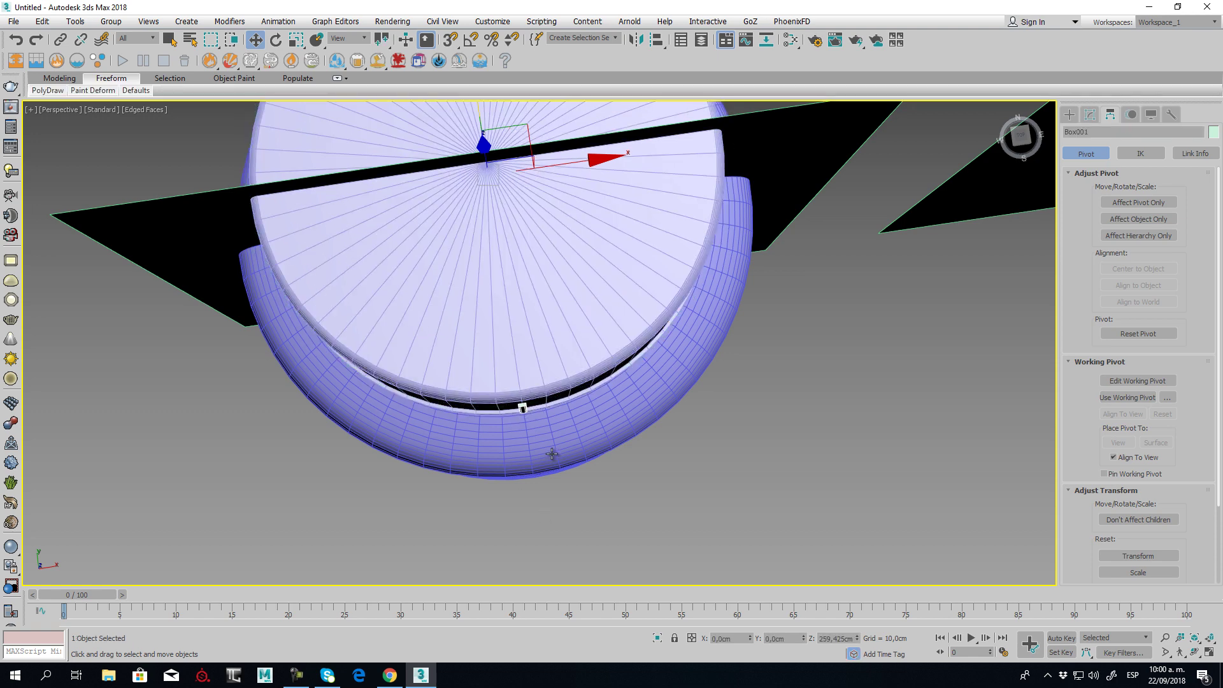
mouse_move(512, 380)
middle_mouse_down("alt")
mouse_move(517, 414)
mouse_move(510, 399)
middle_mouse_up("alt")
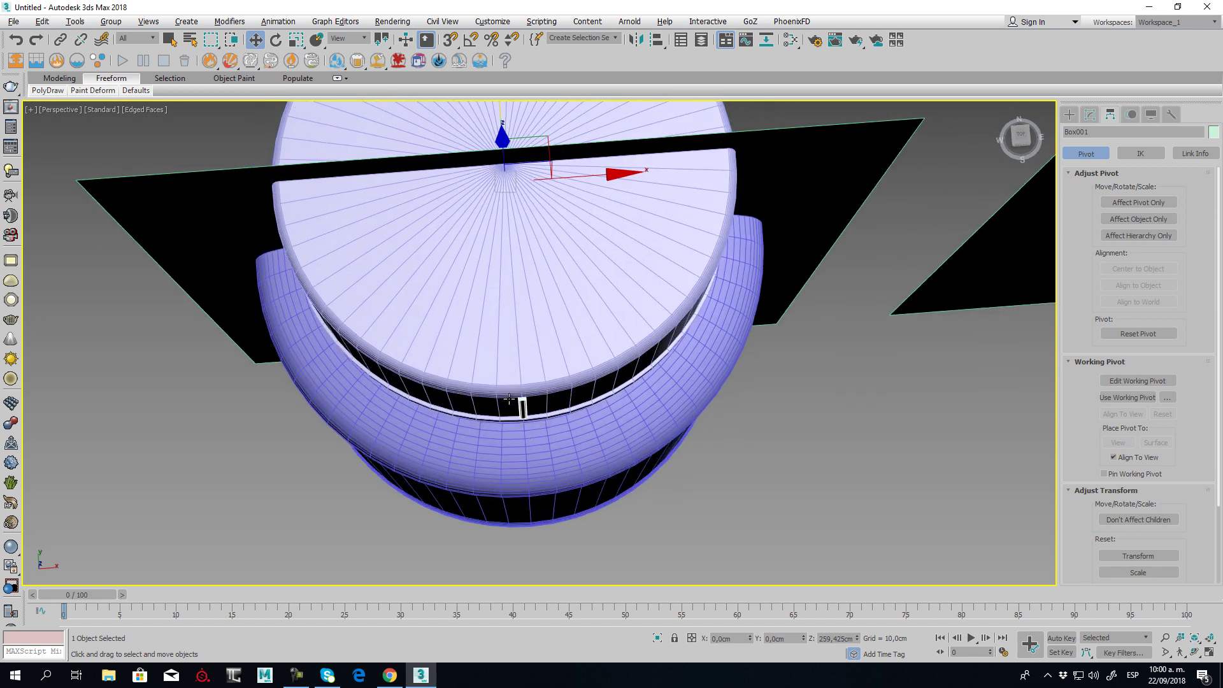
left_click(1131, 202)
left_click(1129, 269)
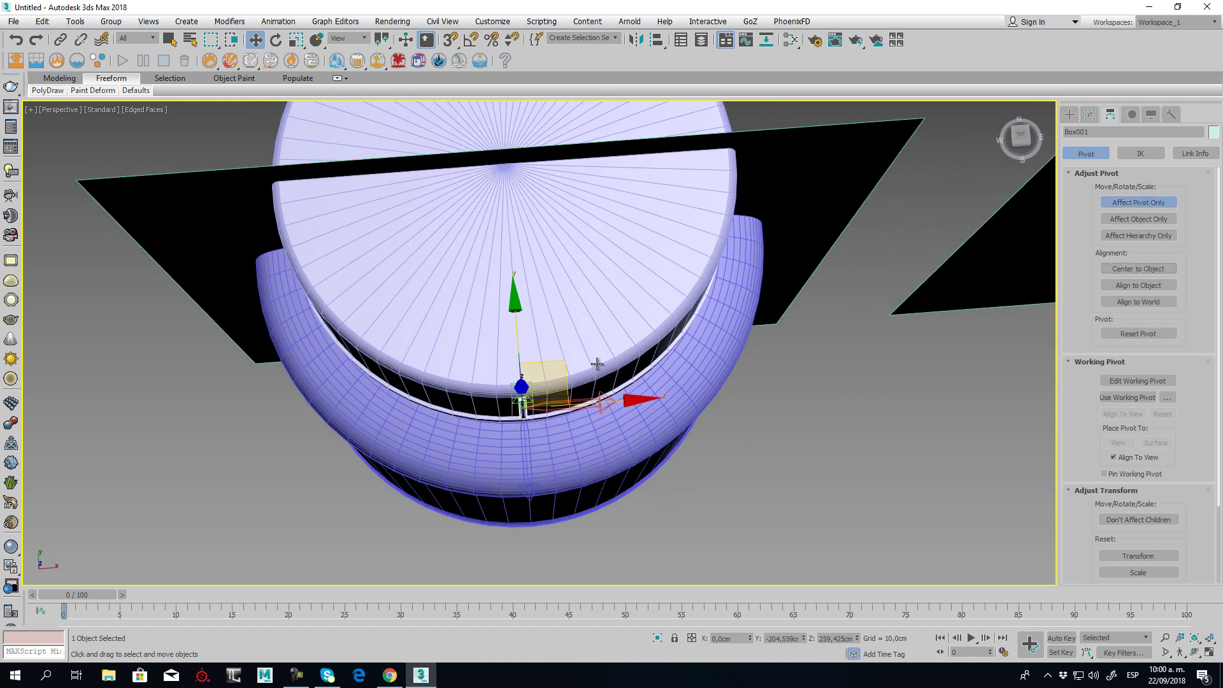
left_click(1131, 202)
Move the rib to about Y -201.05 cm and down to Z 242 cm against the lid's side wall
middle_click_drag(513, 389, 639, 365, "alt")
scroll(507, 380, "up", 6)
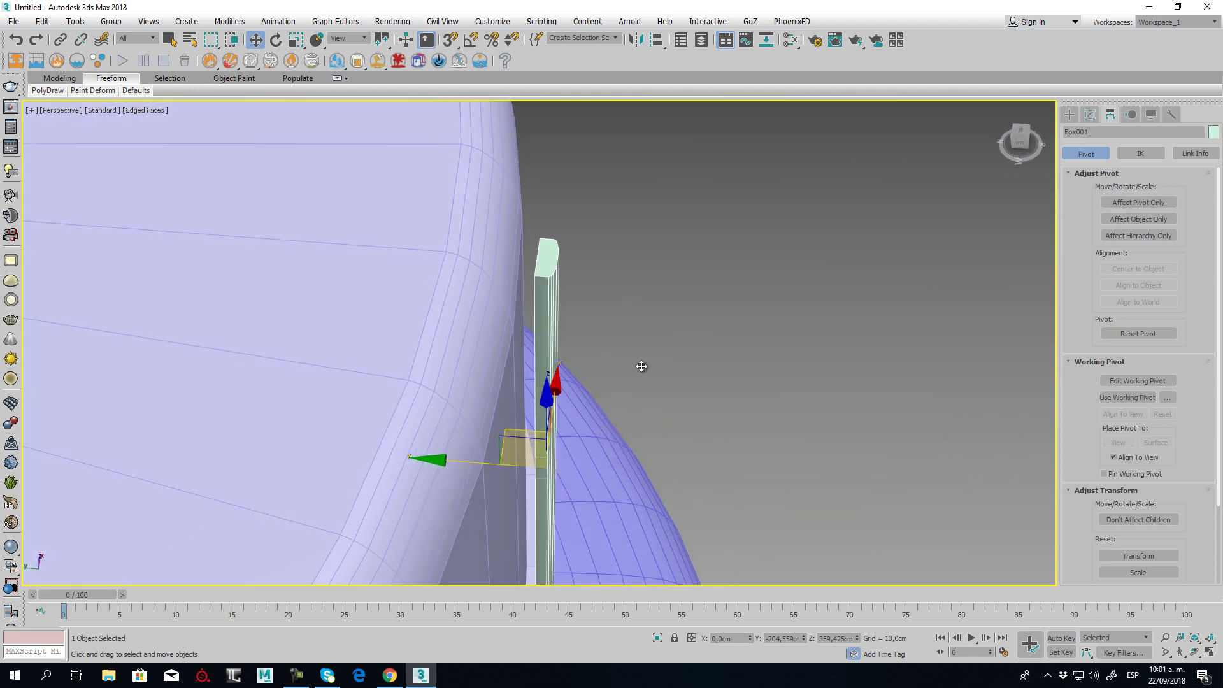
left_click_drag(478, 465, 452, 461)
middle_click_drag(608, 460, 503, 426, "alt")
middle_click_drag(503, 425, 543, 342)
scroll(543, 341, "down", 5)
left_click_drag(539, 203, 554, 273)
middle_click_drag(554, 274, 667, 323, "alt")
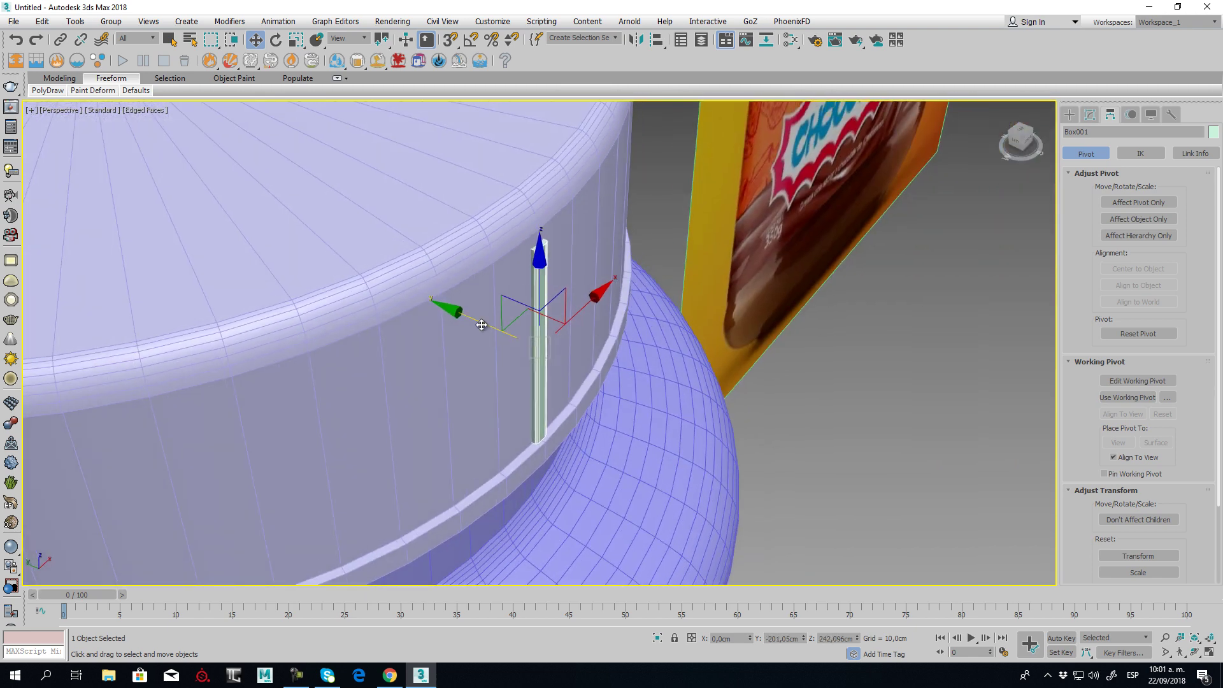
left_click_drag(469, 314, 467, 315)
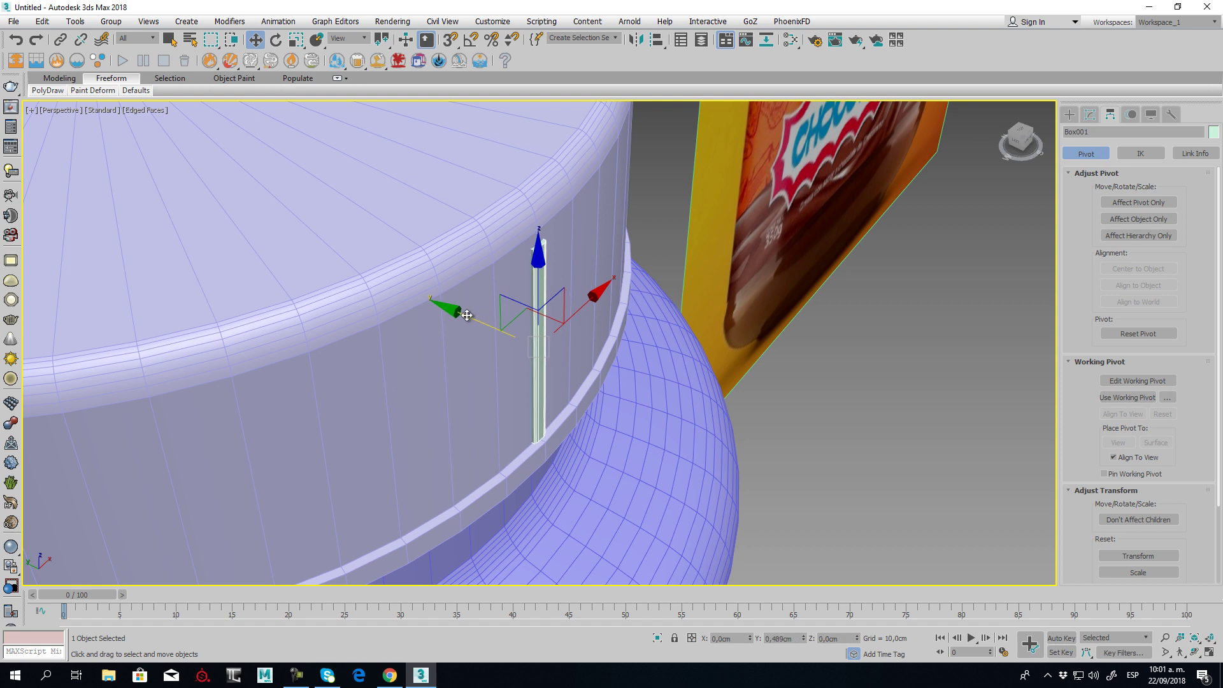